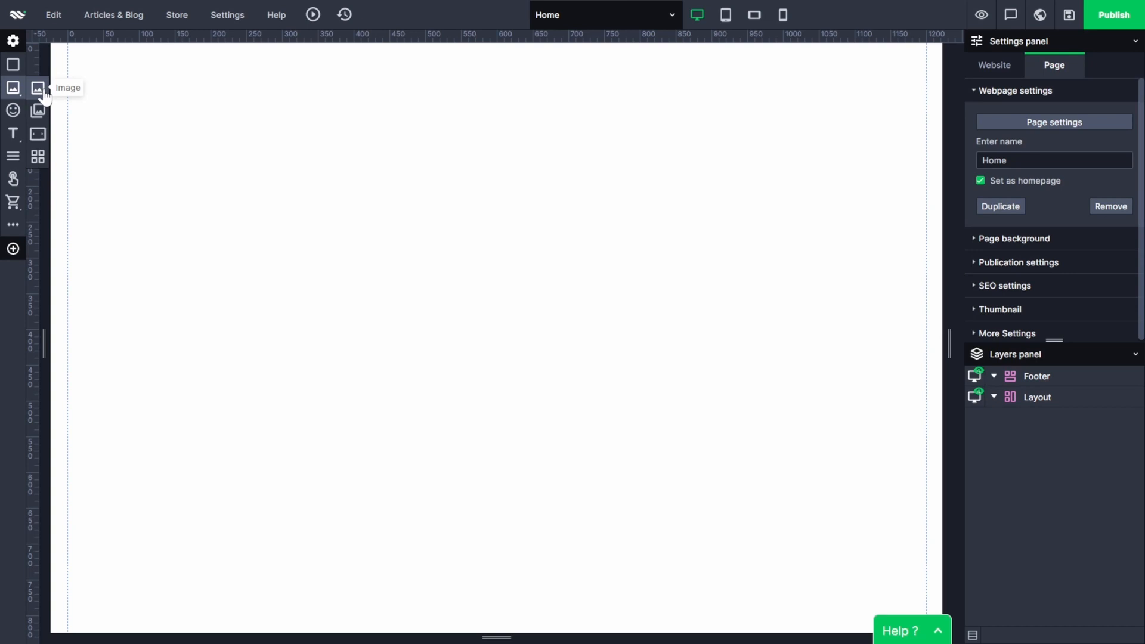
Insert the image of the golden rolling hills at sunrise onto the Home page.
left_click(45, 95)
left_click(386, 268)
left_click(887, 413)
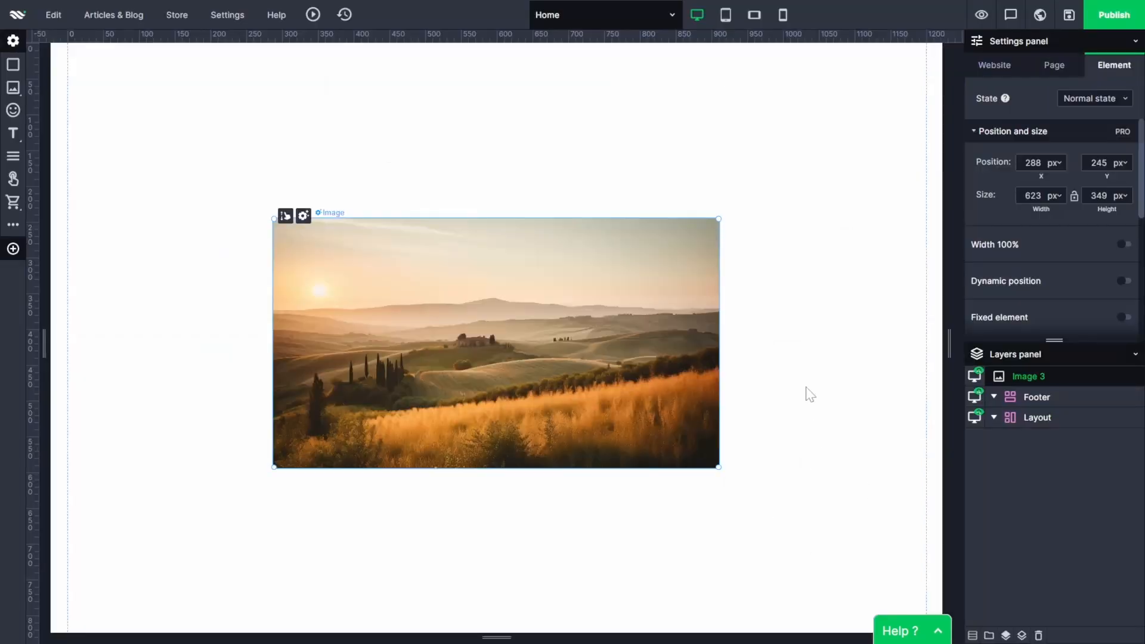
Move the landscape image to the top edge of the page and stretch it to 100% width.
left_click(810, 395)
left_click_drag(559, 363, 573, 222)
left_click(1122, 244)
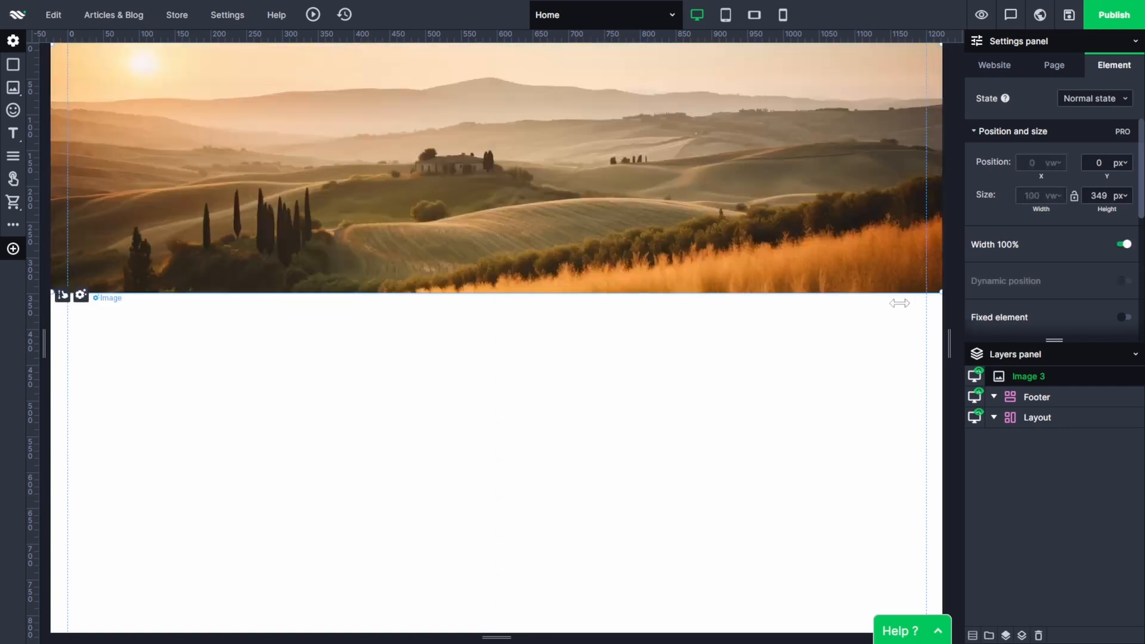
Resize the landscape image by its lower edge to a height of about 677 px.
left_click_drag(557, 293, 604, 547)
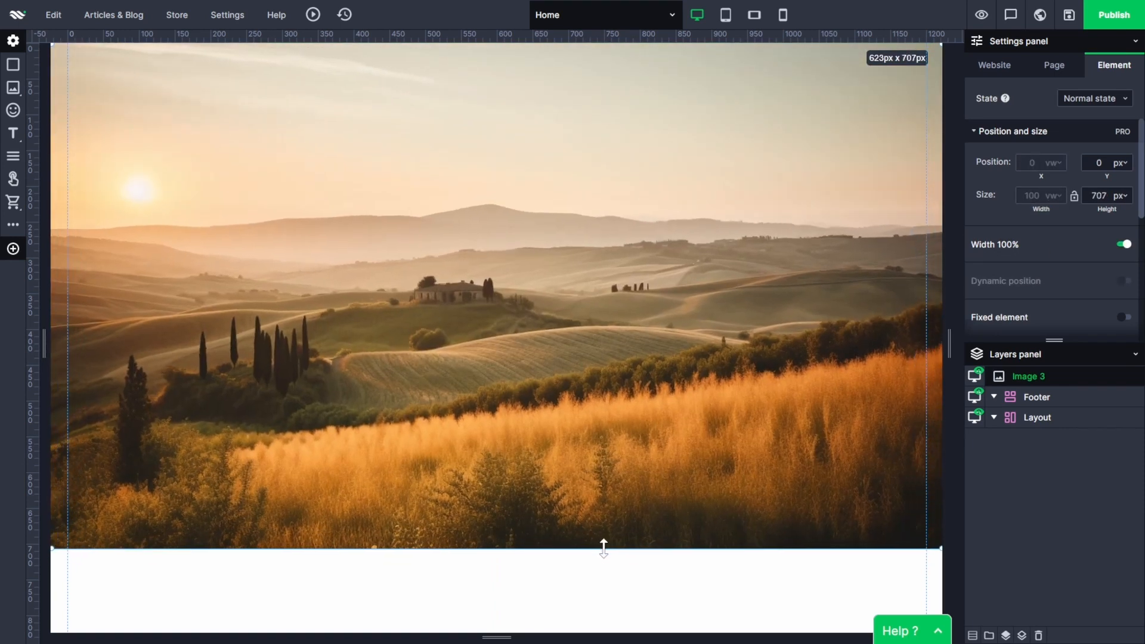
left_click(625, 605)
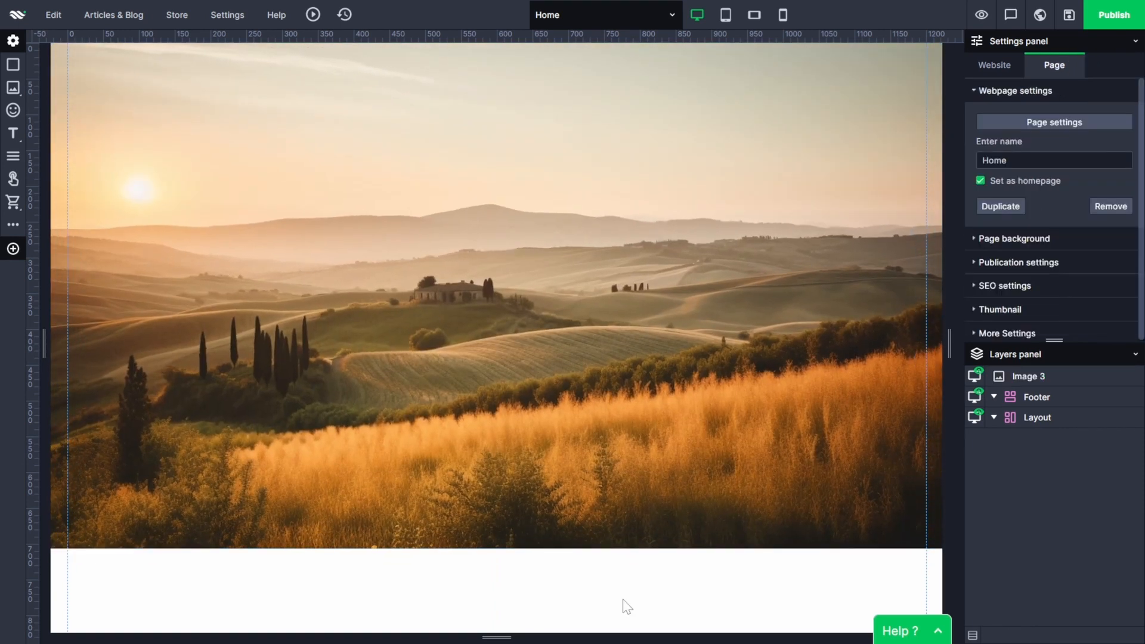
left_click(570, 543)
left_click_drag(571, 545, 588, 521)
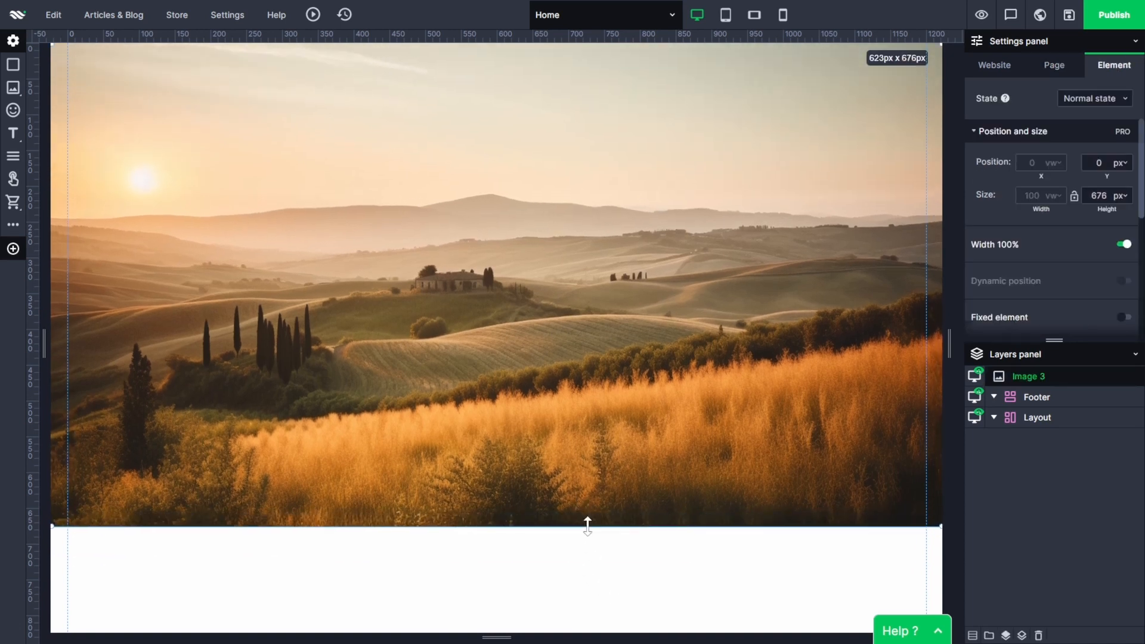
left_click(618, 598)
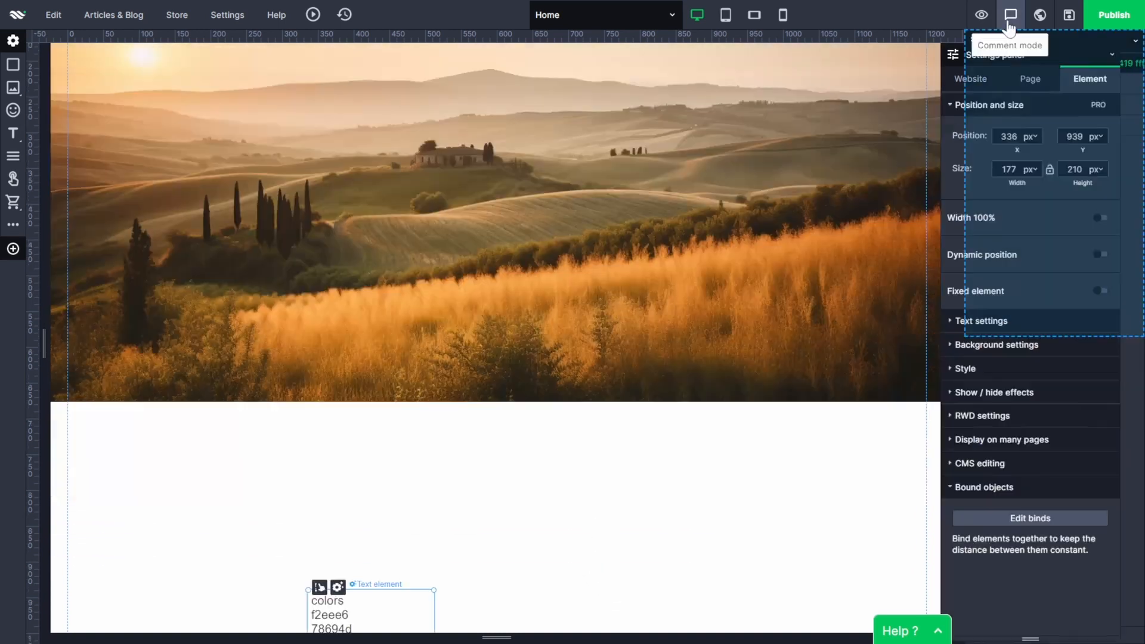
left_click_drag(1008, 24, 1007, 24)
left_click(767, 481)
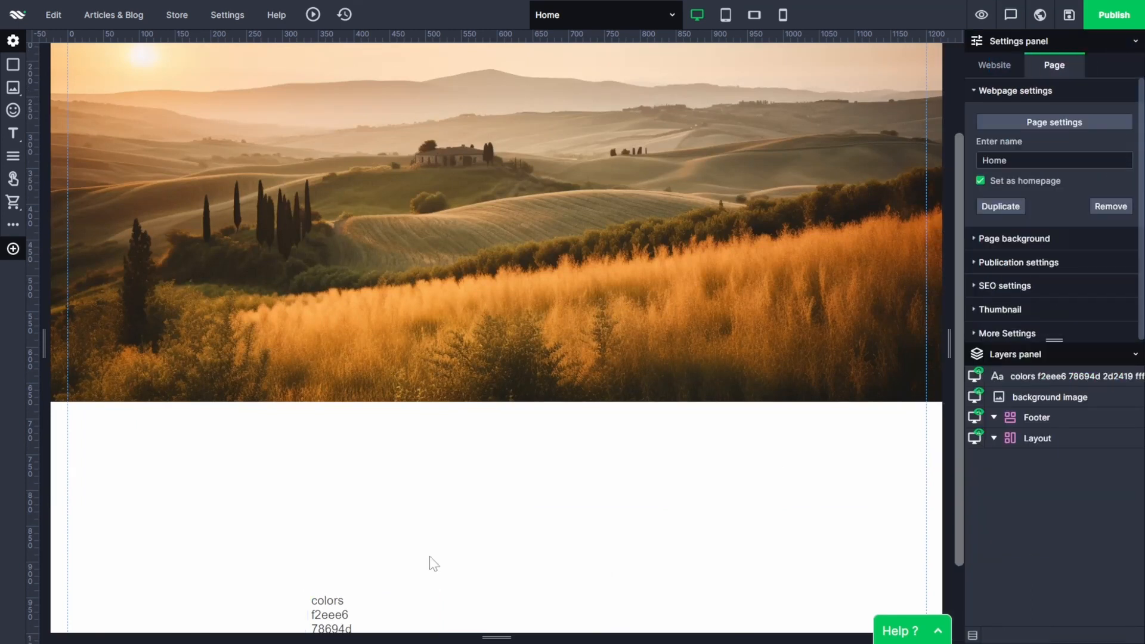
Move the color code text onto the sky area of the background image at about X 664, Y 29 px.
left_click(388, 597)
left_click_drag(388, 597, 624, 69)
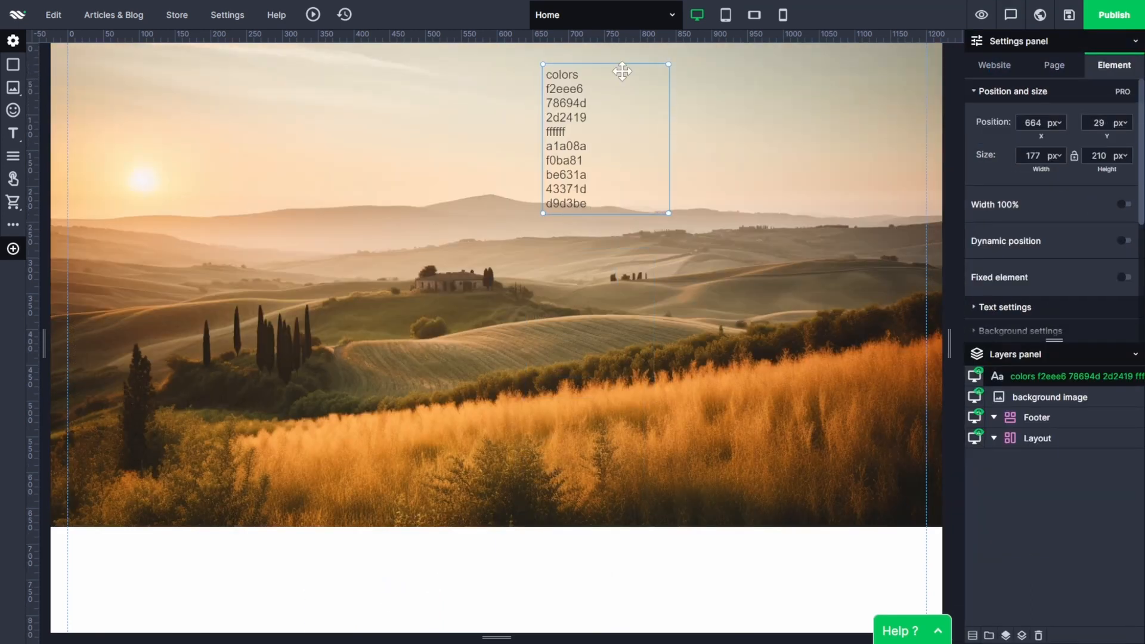
left_click(602, 234)
Copy the code f2eee6 from the color list and set it as the website's Brand color.
left_click(1002, 67)
left_click(595, 87)
left_click_drag(586, 89, 545, 89)
key("ctrl+c")
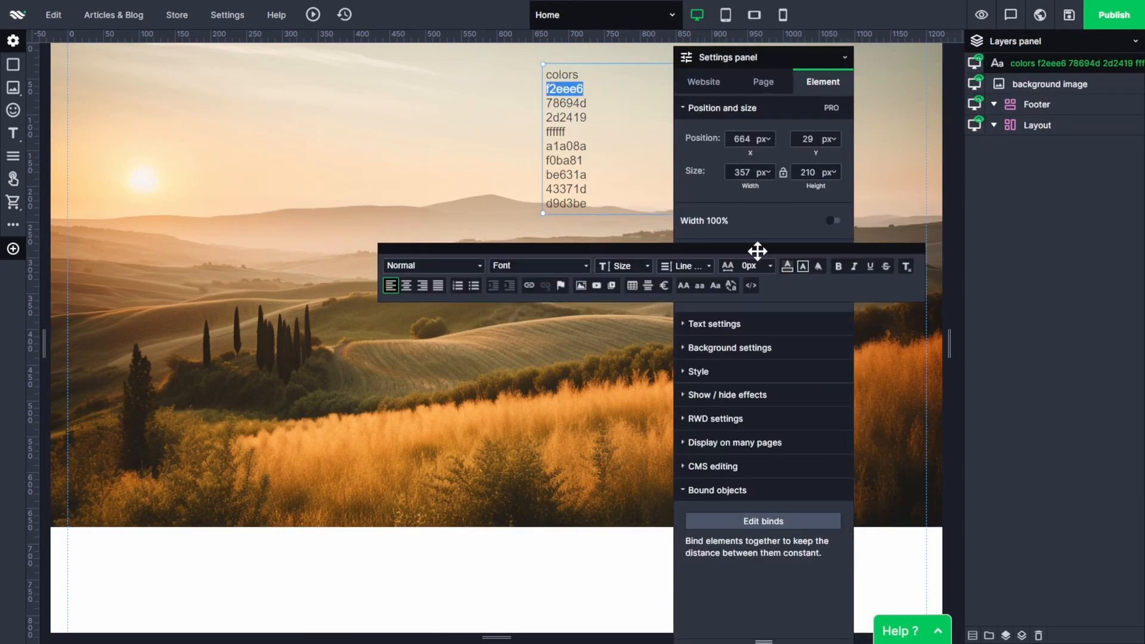
left_click(710, 83)
left_click(774, 337)
double_click(1028, 450)
key("ctrl+v")
left_click(1032, 468)
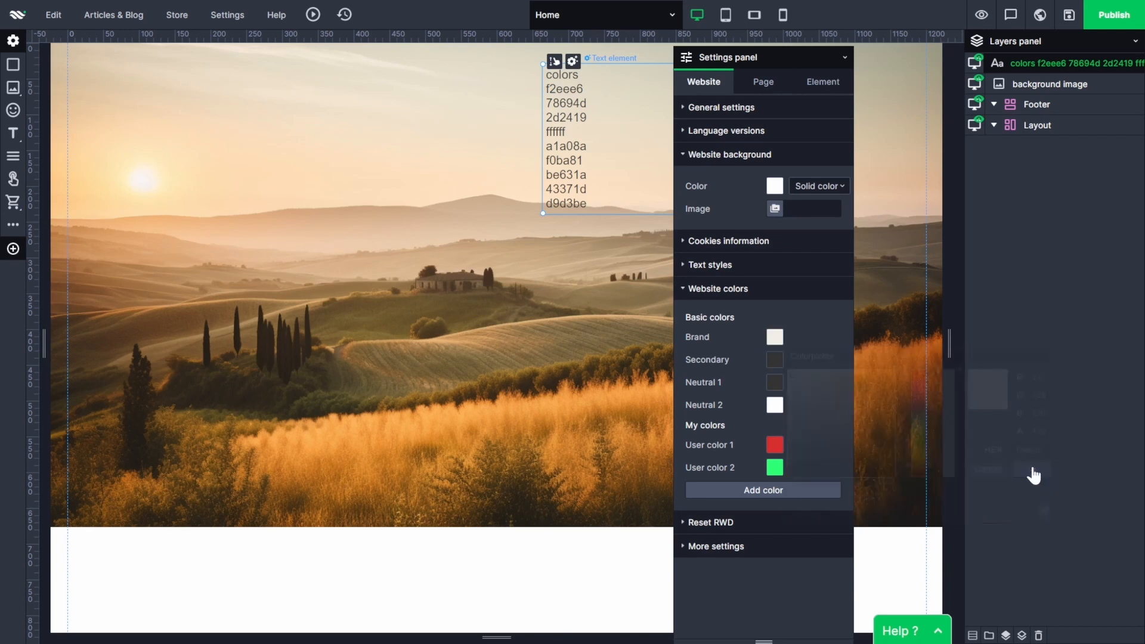
Copy the code 78694d from the color list and set it as the website's Secondary color.
left_click(589, 104)
left_click_drag(587, 103, 545, 103)
key("ctrl+c")
left_click(704, 82)
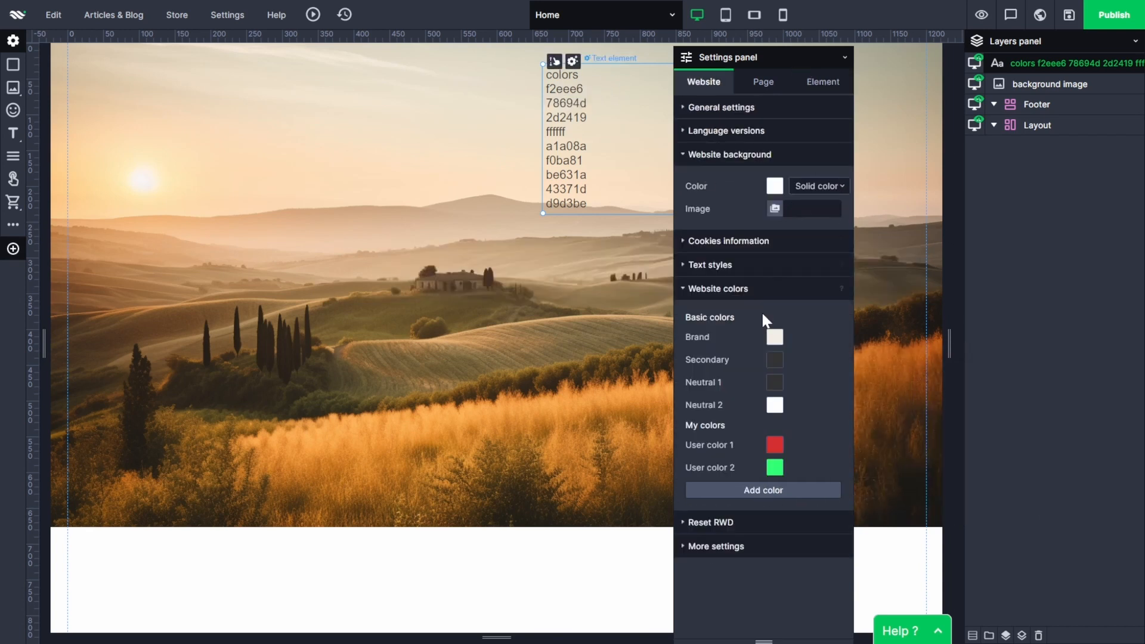
left_click(774, 360)
double_click(1030, 472)
key("ctrl+v")
left_click(1035, 495)
Copy the code 2d2419 from the color list and set it as the website's Neutral 1 color.
left_click(589, 118)
left_click_drag(586, 118, 545, 118)
key("ctrl+c")
left_click(704, 81)
left_click(774, 383)
double_click(1029, 495)
key("ctrl+v")
left_click(1034, 517)
Copy the code ffffff from the color list and set it as the website's Neutral 2 color.
left_click(570, 132)
left_click_drag(571, 131, 540, 175)
left_click(774, 410)
double_click(1029, 516)
key("ctrl+v")
left_click(1041, 539)
Set the website's User color 1 to a1a08a.
left_click(774, 446)
double_click(1029, 558)
key("ctrl+v")
left_click(1032, 577)
Set the website's User color 2 to f0ba81.
left_click(774, 468)
double_click(1030, 571)
key("ctrl+v")
left_click(1032, 589)
Add a third custom website color with the code be631a.
left_click(763, 490)
left_click(707, 81)
left_click(775, 490)
double_click(1029, 568)
key("ctrl+v")
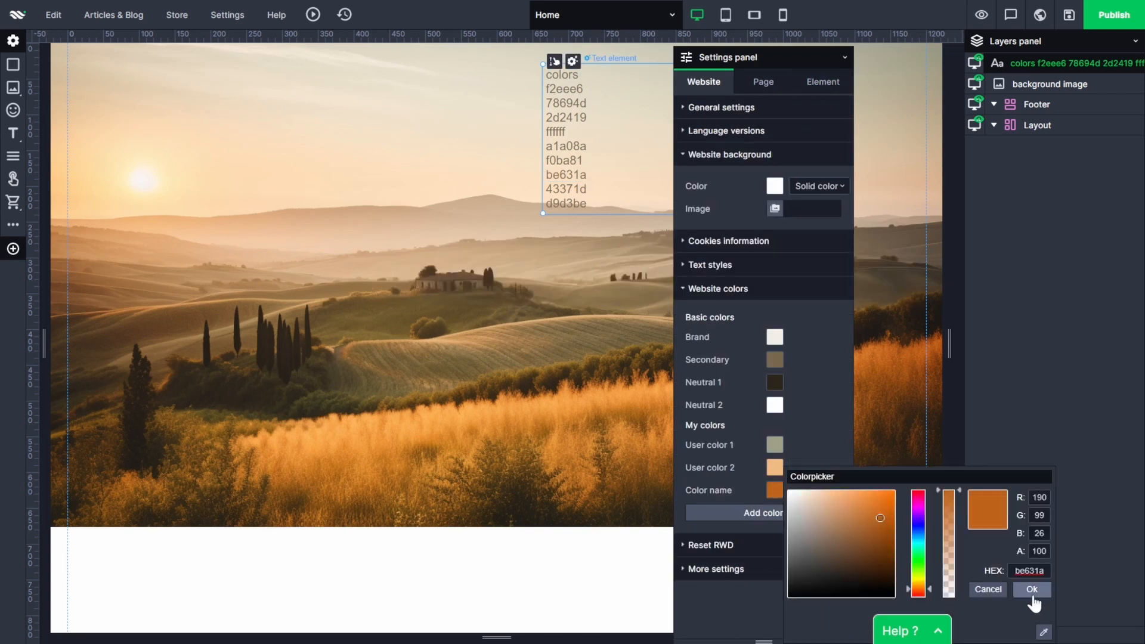
left_click(1032, 588)
Set the next custom website color to 43371d, copied from the color list.
left_click_drag(585, 189, 538, 205)
left_click(774, 513)
double_click(1029, 568)
key("ctrl+v")
left_click(1032, 589)
Add another custom website color with the code d9d3be.
left_click(763, 535)
left_click(774, 535)
double_click(1030, 569)
key("ctrl+v")
left_click(1032, 589)
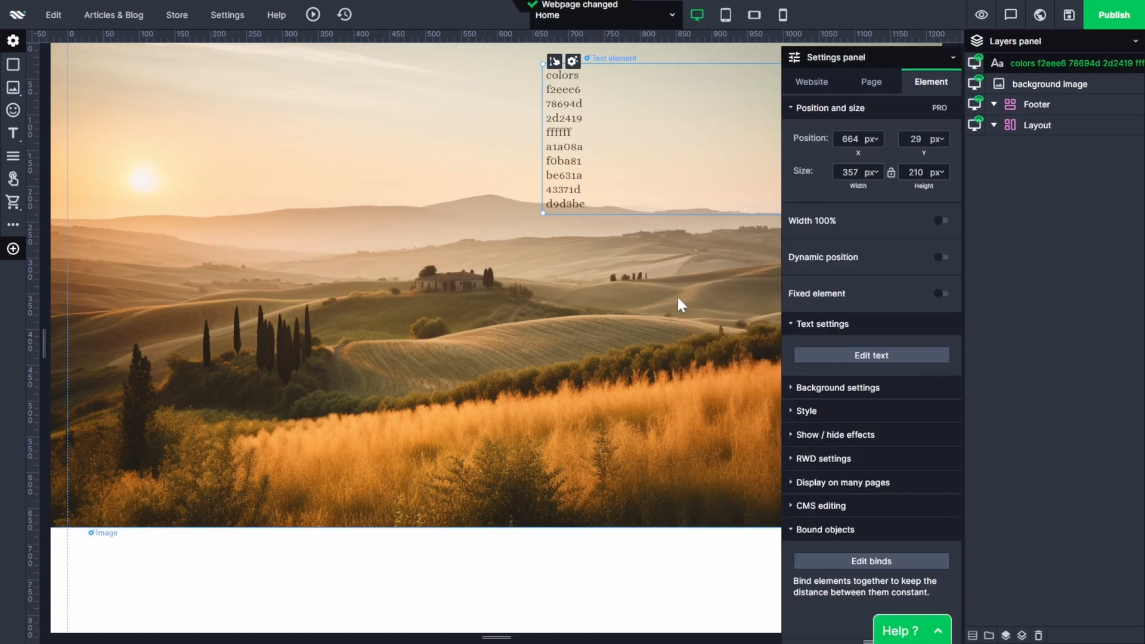
Dock the floating Settings panel back beside the page and delete the color code text.
left_click_drag(798, 57, 978, 27)
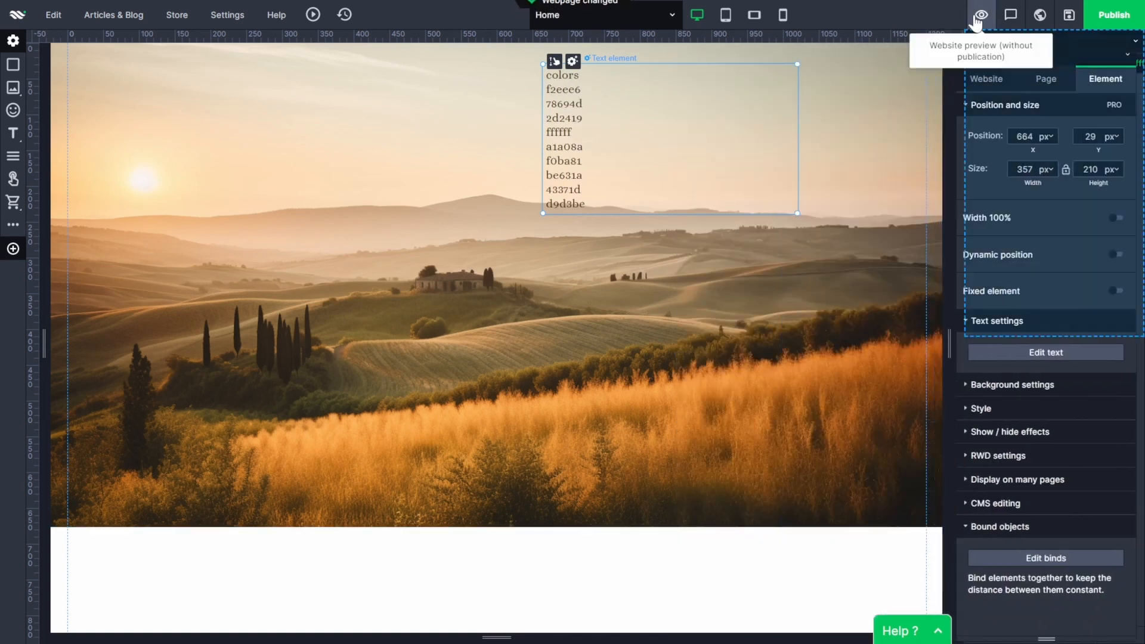
left_click(562, 554)
left_click(705, 68)
key("Delete")
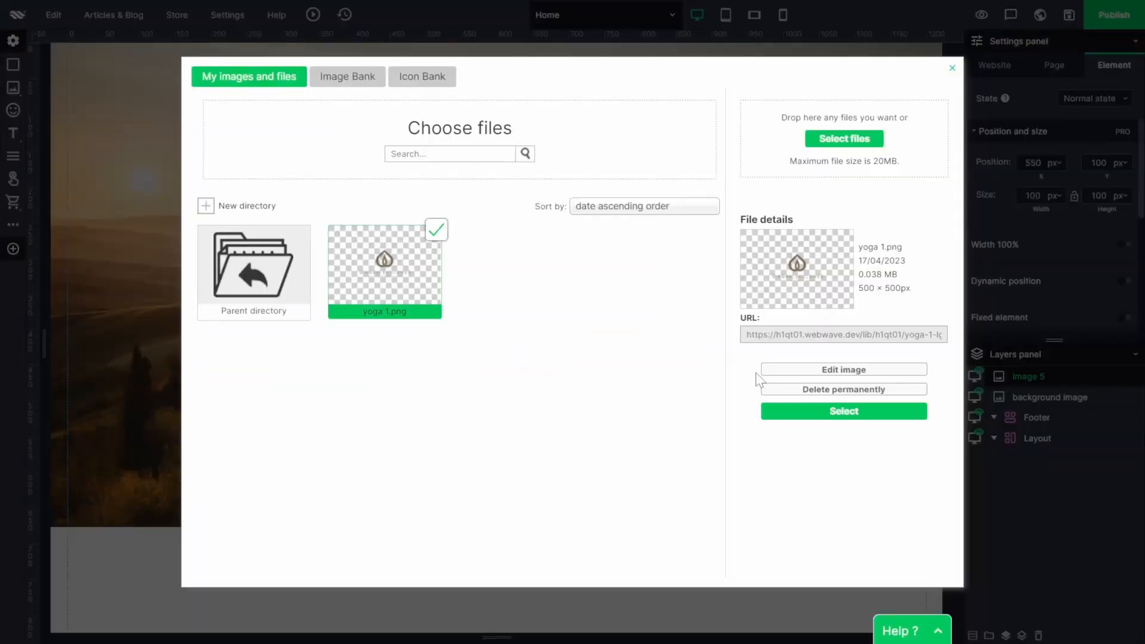
Place the logo image centered near the page's top edge, with its frame reduced to about 202 × 92 px.
left_click(794, 411)
left_click_drag(545, 319, 547, 271)
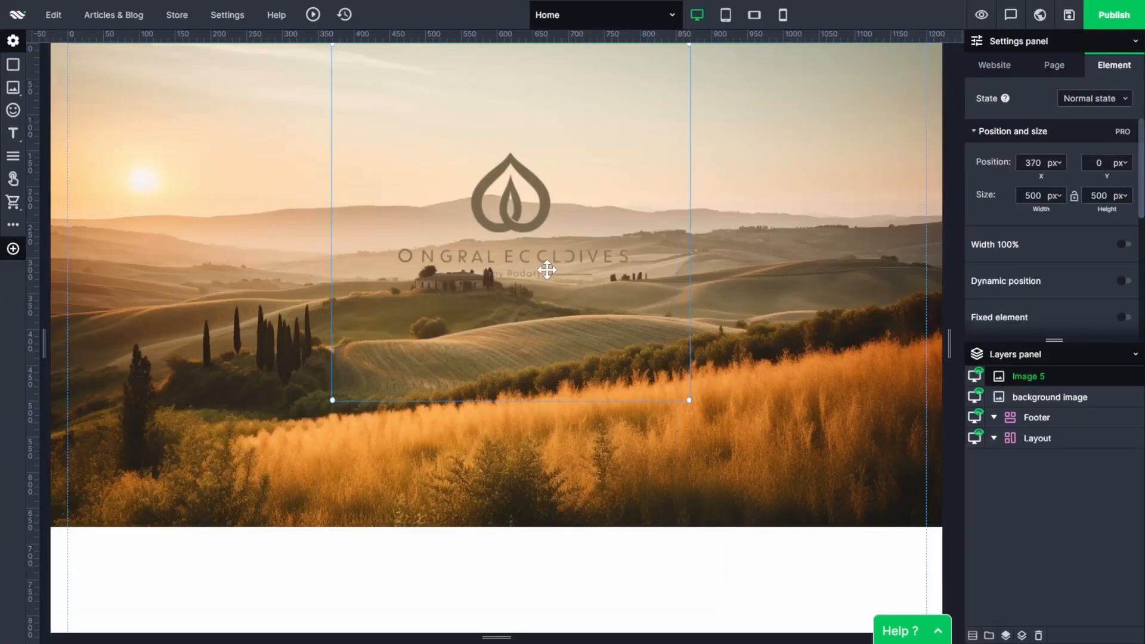
left_click_drag(519, 400, 524, 158)
left_click_drag(317, 119, 531, 118)
left_click_drag(620, 156, 505, 91)
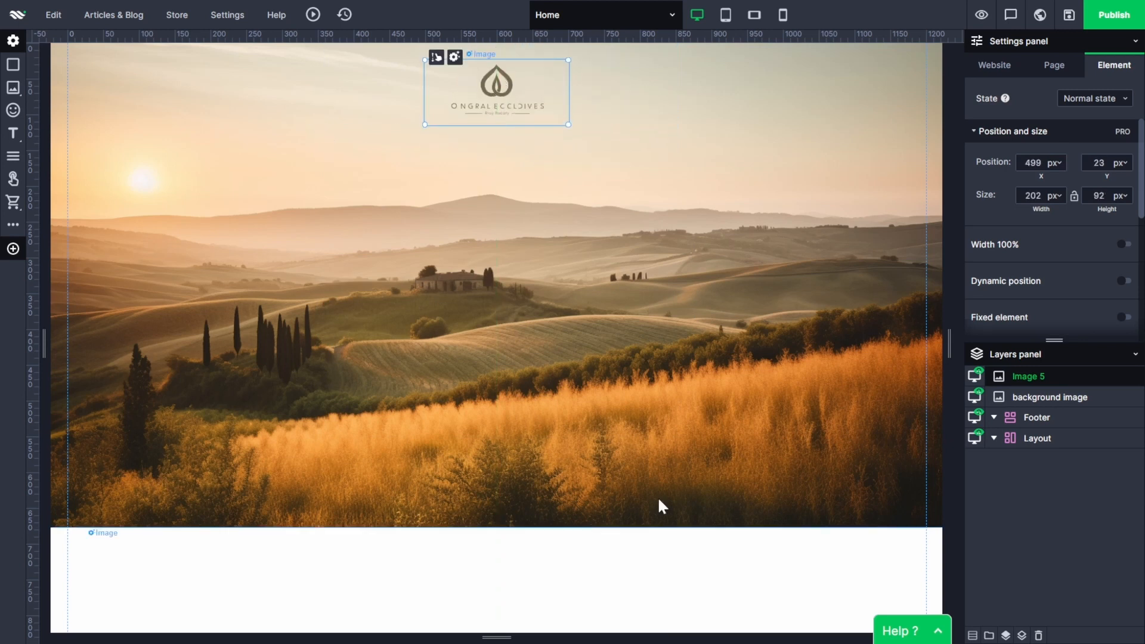
Enlarge the logo slightly from its lower corner and center it again at the top of the page.
left_click(637, 573)
left_click(486, 98)
left_click_drag(425, 125, 412, 129)
left_click_drag(497, 97, 504, 102)
left_click(643, 571)
Set the logo's click action to Go to a page.
left_click(513, 119)
scroll(1062, 260, "down", 3)
scroll(1064, 281, "up", 3)
left_click(1058, 288)
scroll(1038, 293, "down", 3)
left_click(1048, 214)
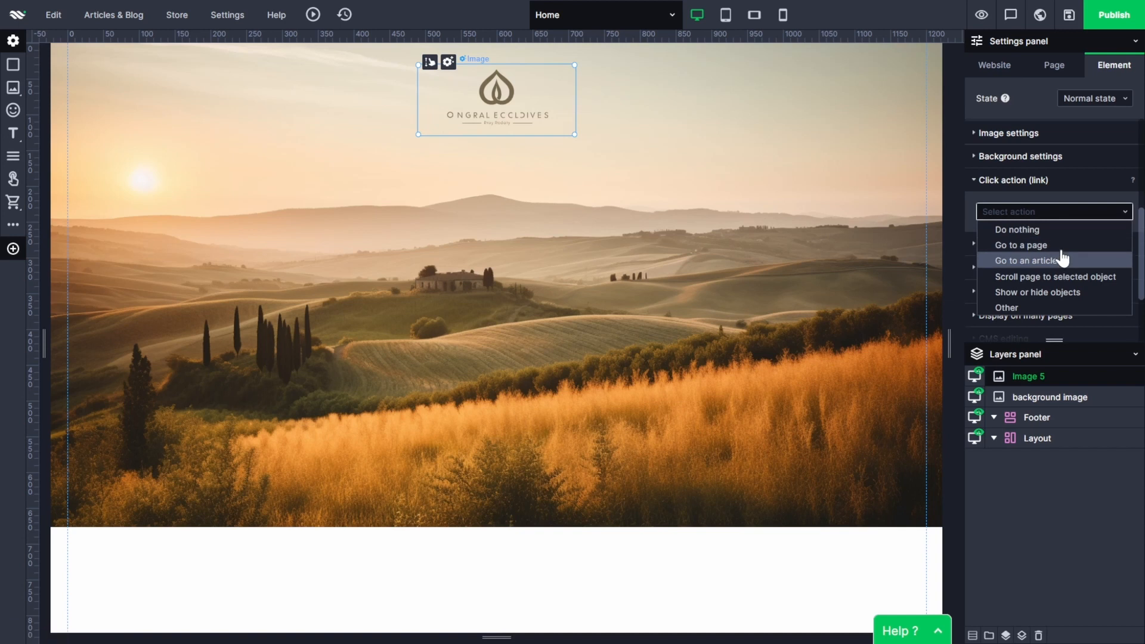
left_click(1040, 245)
left_click(623, 586)
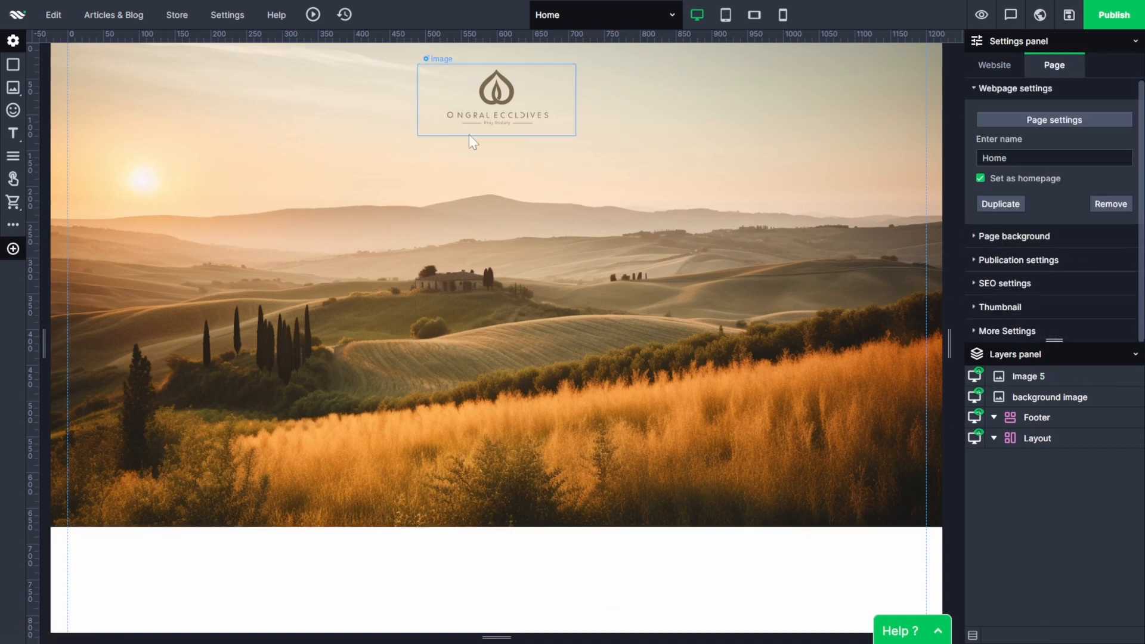
Insert a menu and remove its Gallery and Contact buttons.
left_click(12, 159)
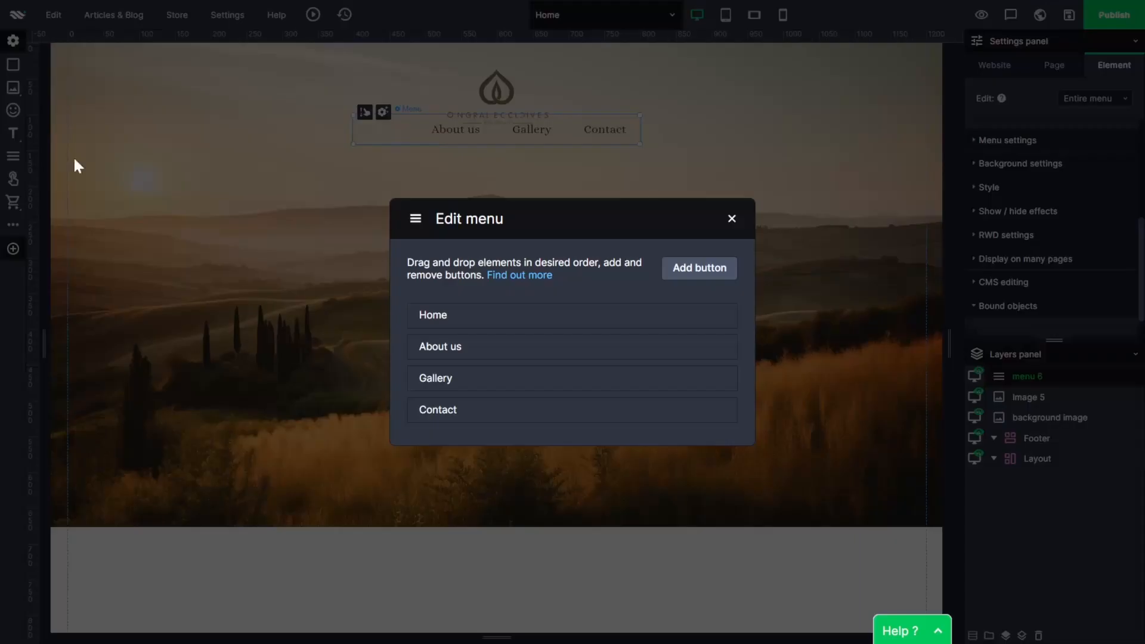
left_click(699, 382)
left_click(656, 407)
left_click(702, 405)
left_click(656, 407)
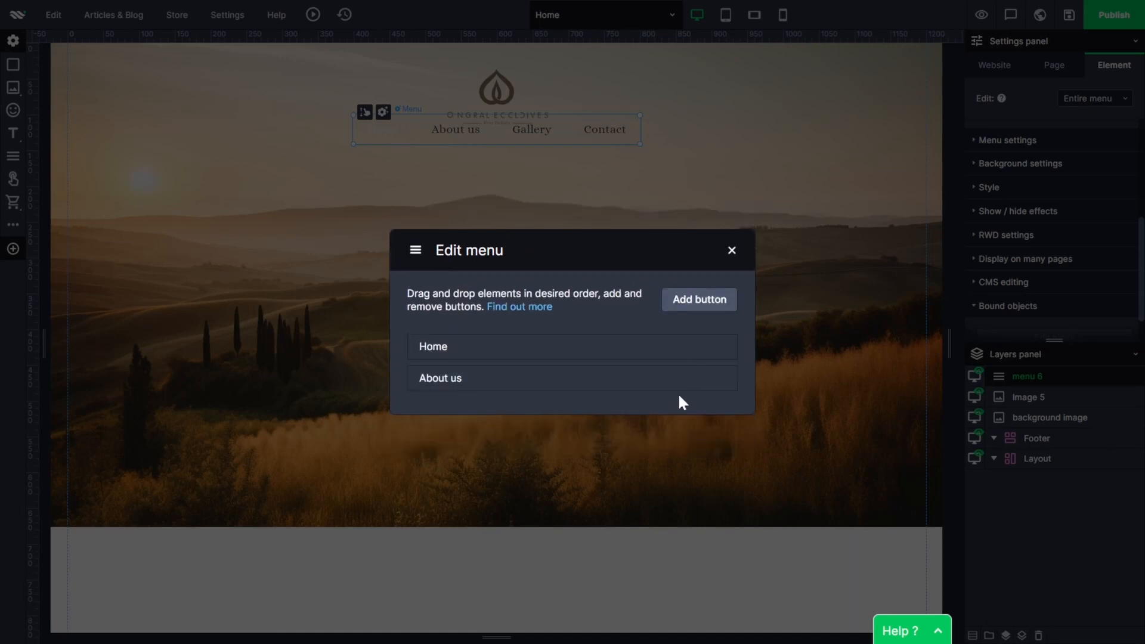
Rename the About us menu button to "About" plus the owner's first name, and move the menu left of the logo.
left_click(702, 381)
type("Samantha")
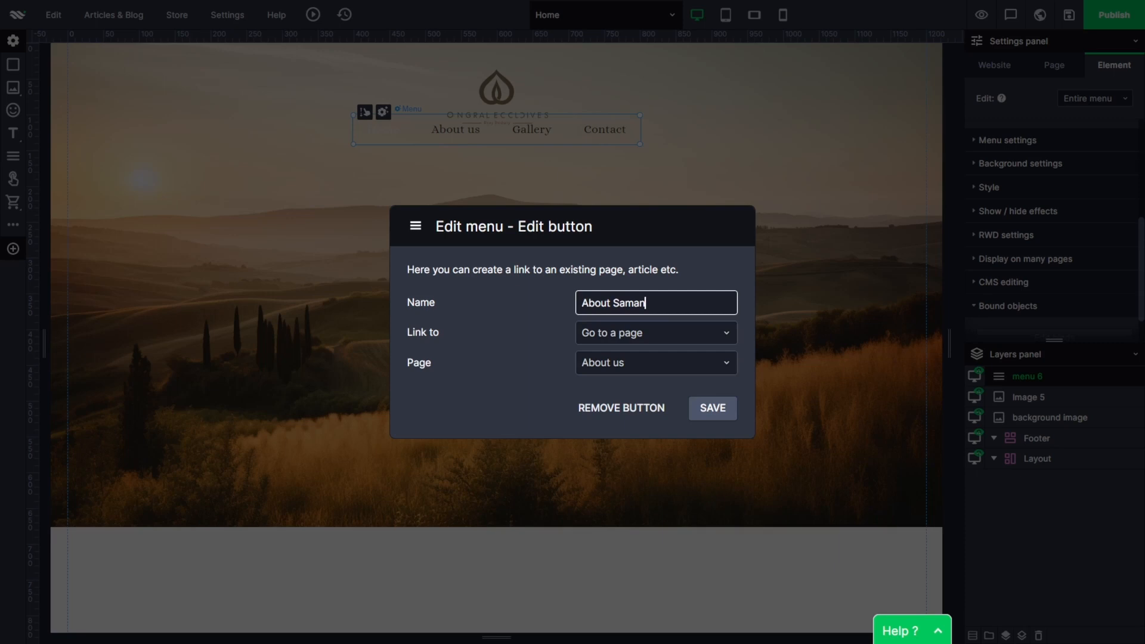
left_click(713, 408)
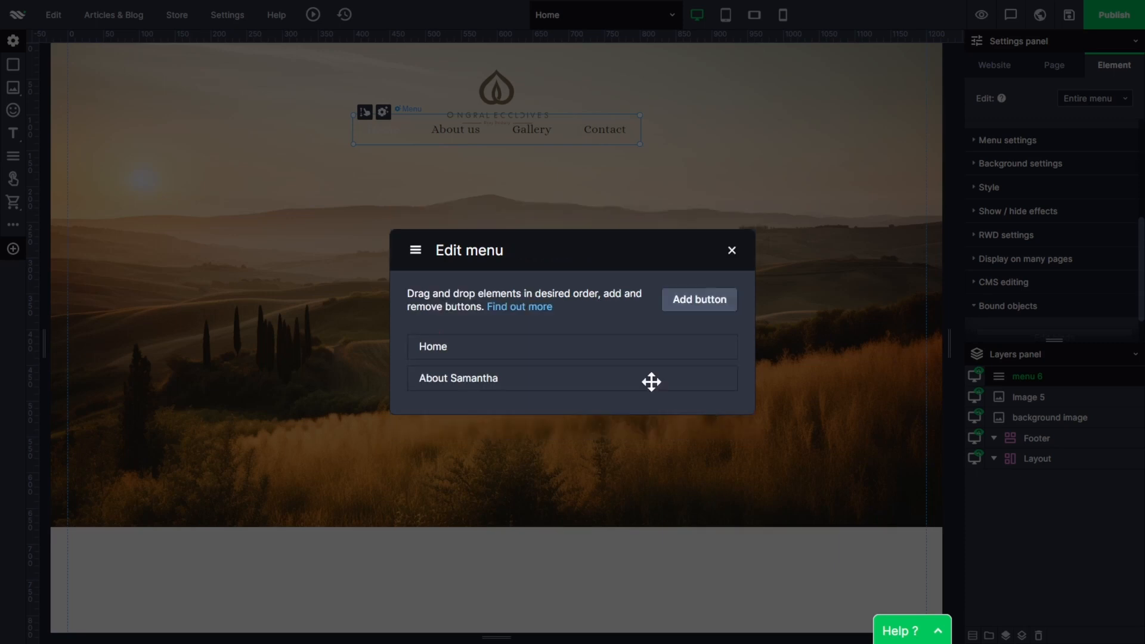
left_click(731, 251)
left_click_drag(398, 123, 230, 95)
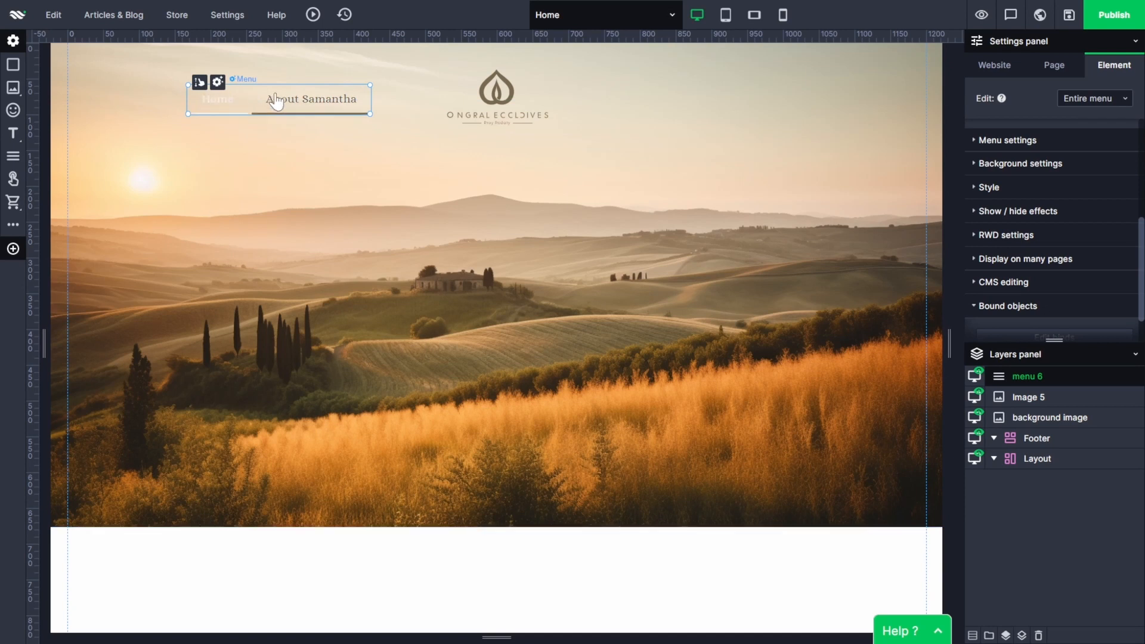
Format the single menu buttons' normal-state text in the website's brown color at 20 px.
left_click(1104, 99)
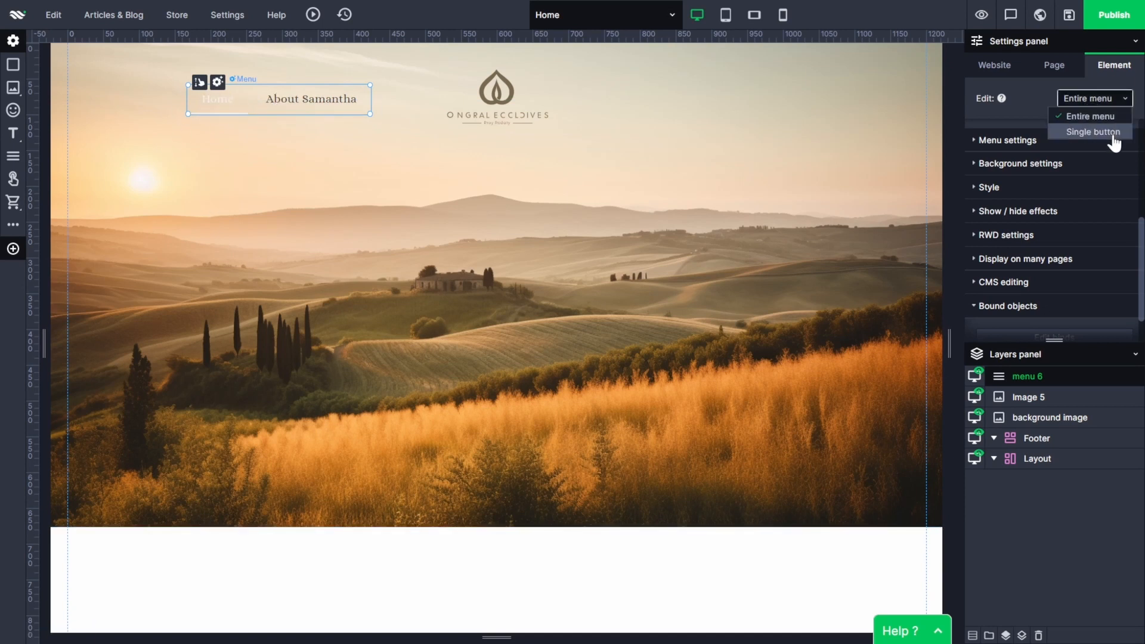
left_click(1113, 138)
left_click(508, 167)
left_click(762, 296)
left_click(429, 167)
left_click(428, 324)
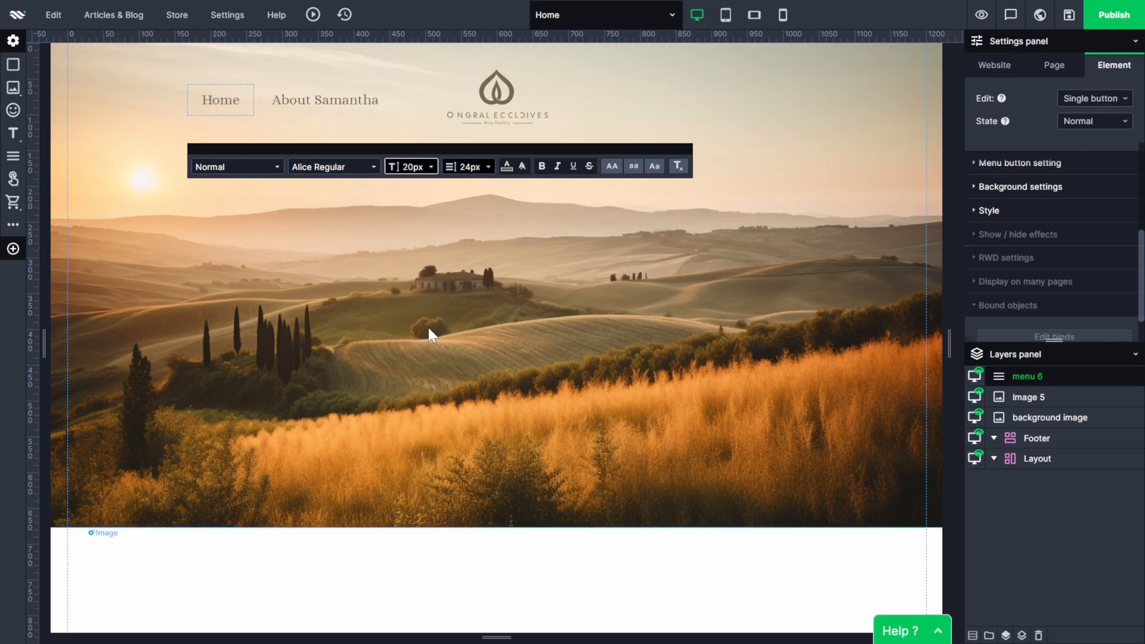
left_click(692, 342)
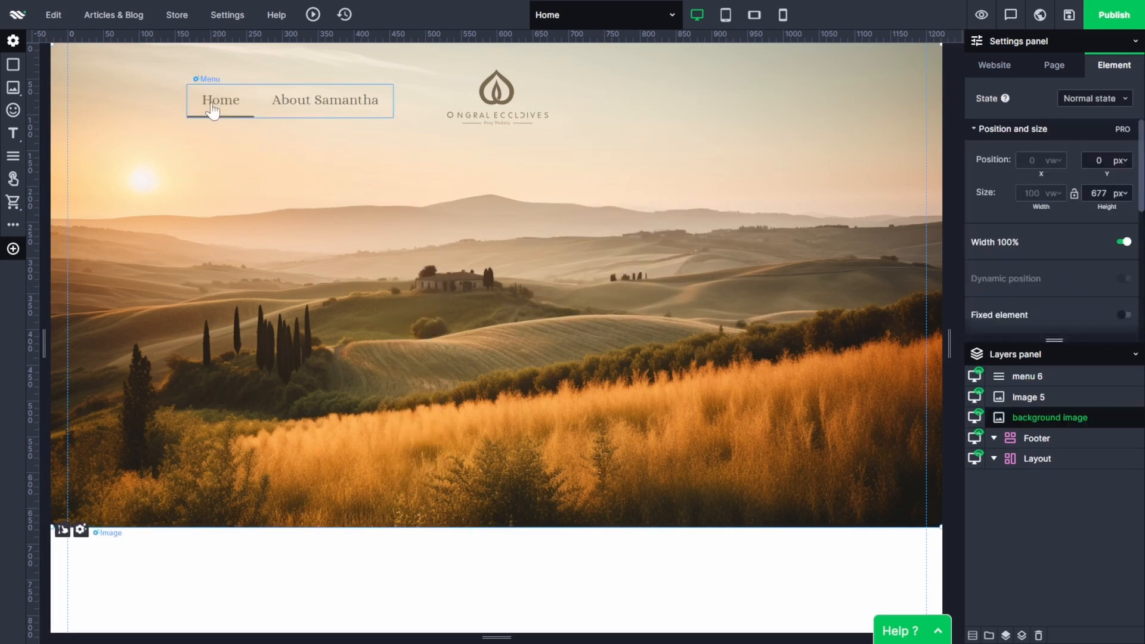
Set the text color of the single menu button's Active state to the website's brown.
left_click(215, 110)
left_click(1095, 99)
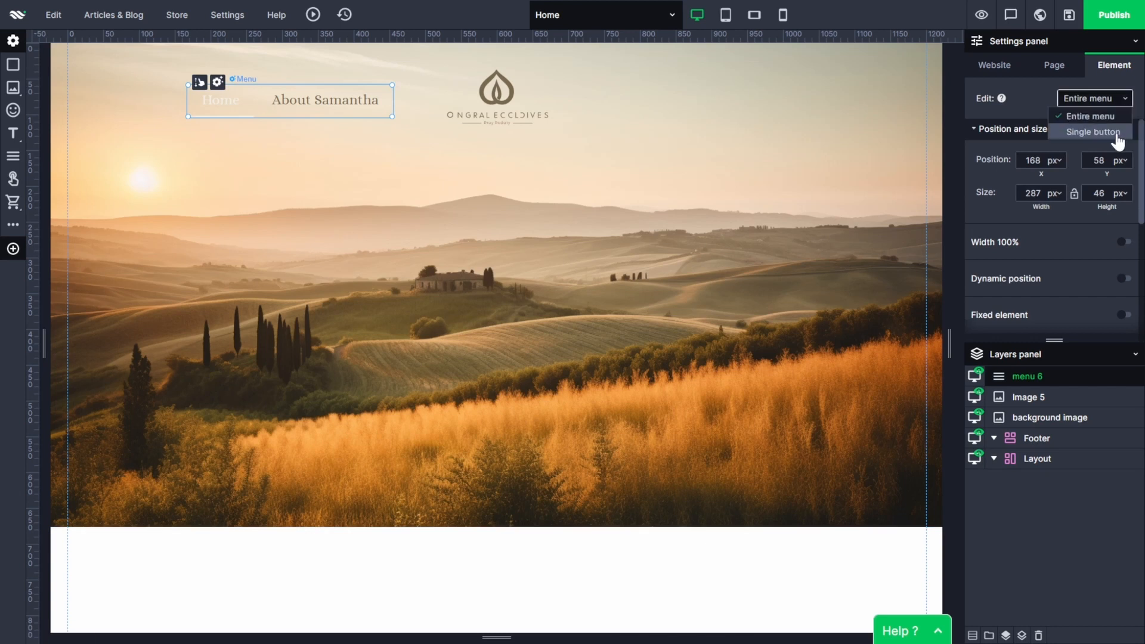
left_click(1092, 132)
left_click(1095, 121)
left_click(1076, 153)
left_click(1082, 121)
left_click(1094, 173)
left_click(199, 169)
left_click(240, 341)
left_click(448, 302)
Return the menu button to its Normal state, expand the background settings and make the Settings panel taller.
left_click(1105, 121)
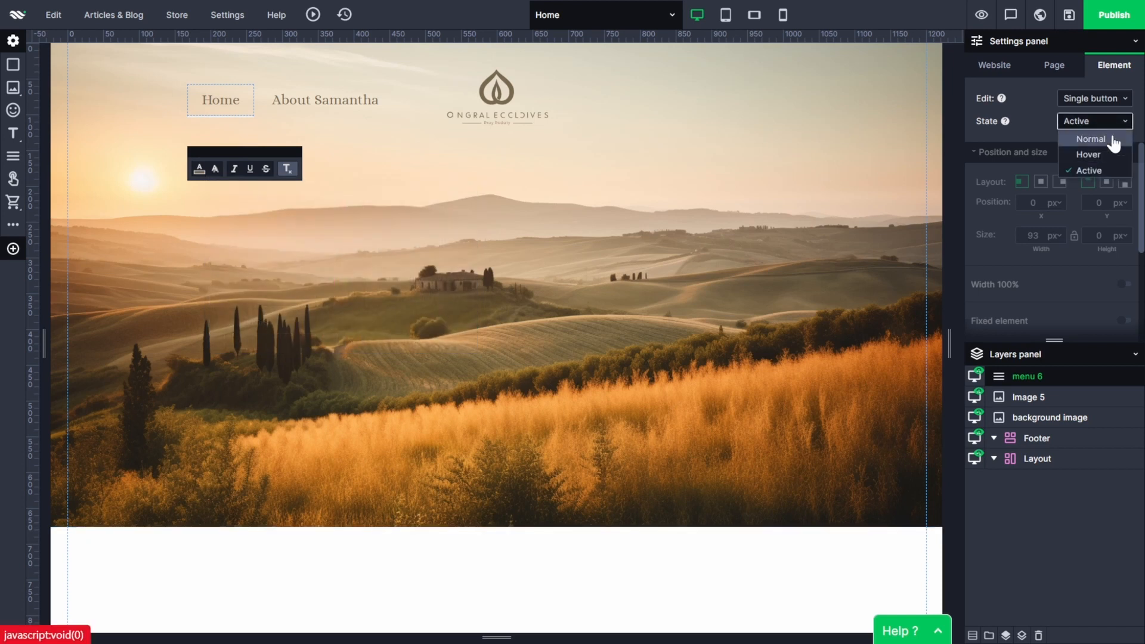
left_click(1111, 139)
scroll(1061, 256, "down", 3)
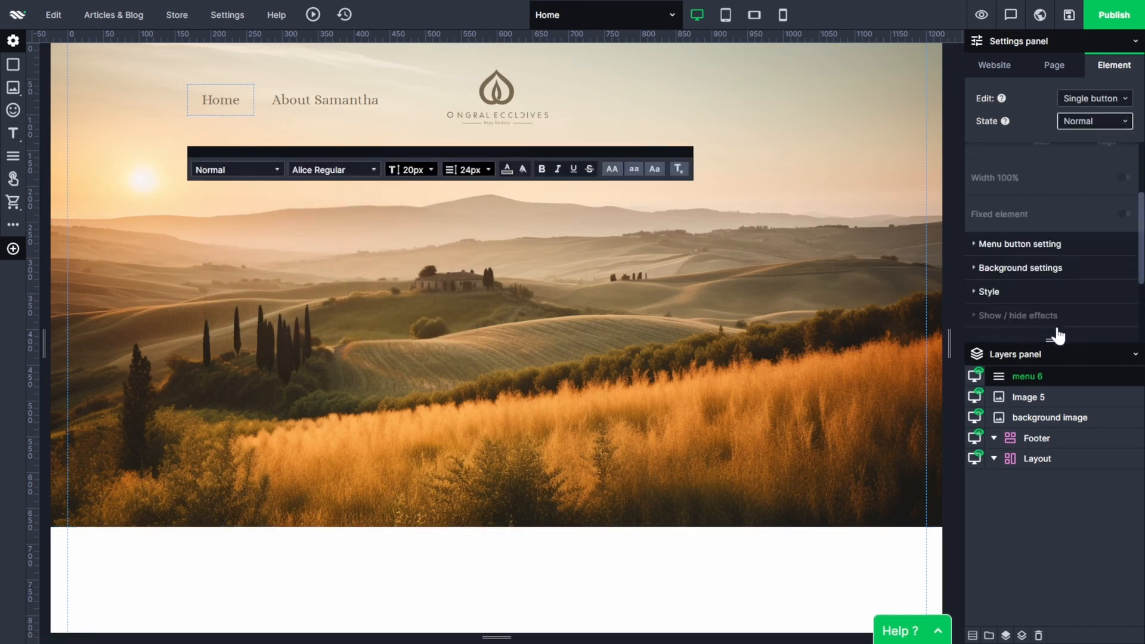
left_click(972, 246)
left_click(979, 246)
left_click(978, 270)
left_click_drag(1058, 340, 1070, 498)
scroll(1041, 350, "down", 1)
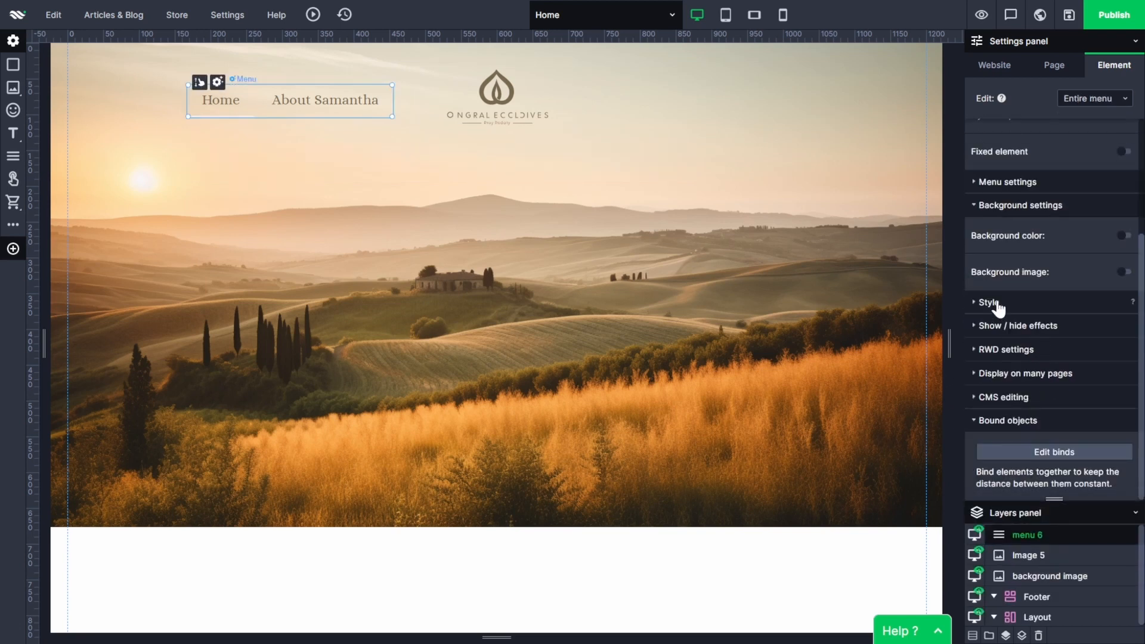
Try a bottom-only border on the entire menu and switch it off again.
left_click(989, 302)
left_click(1124, 231)
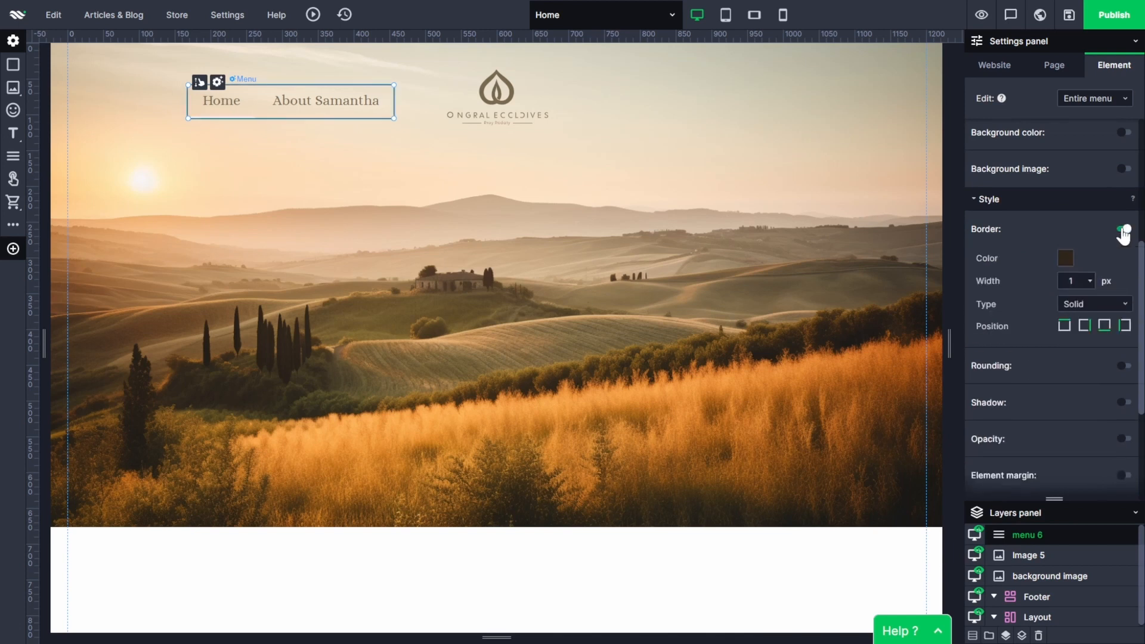
left_click(1067, 328)
left_click(1085, 328)
left_click(1123, 328)
left_click(1102, 101)
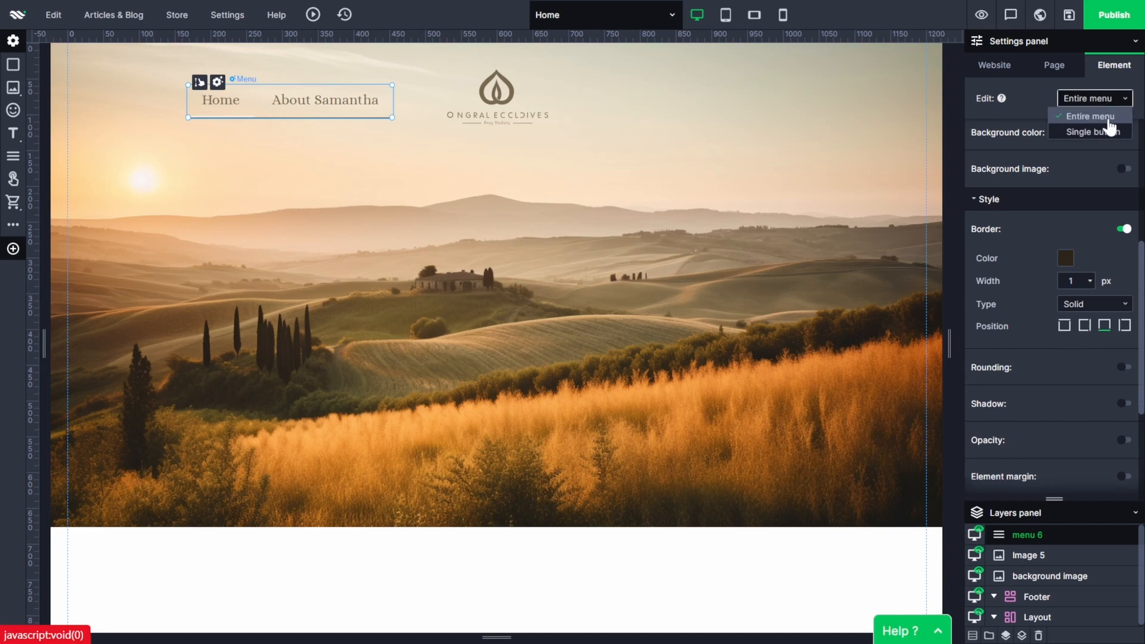
left_click(1123, 229)
Give the single menu button's Normal state a transparent 2 px solid border along its bottom edge.
left_click(1112, 100)
left_click(1113, 134)
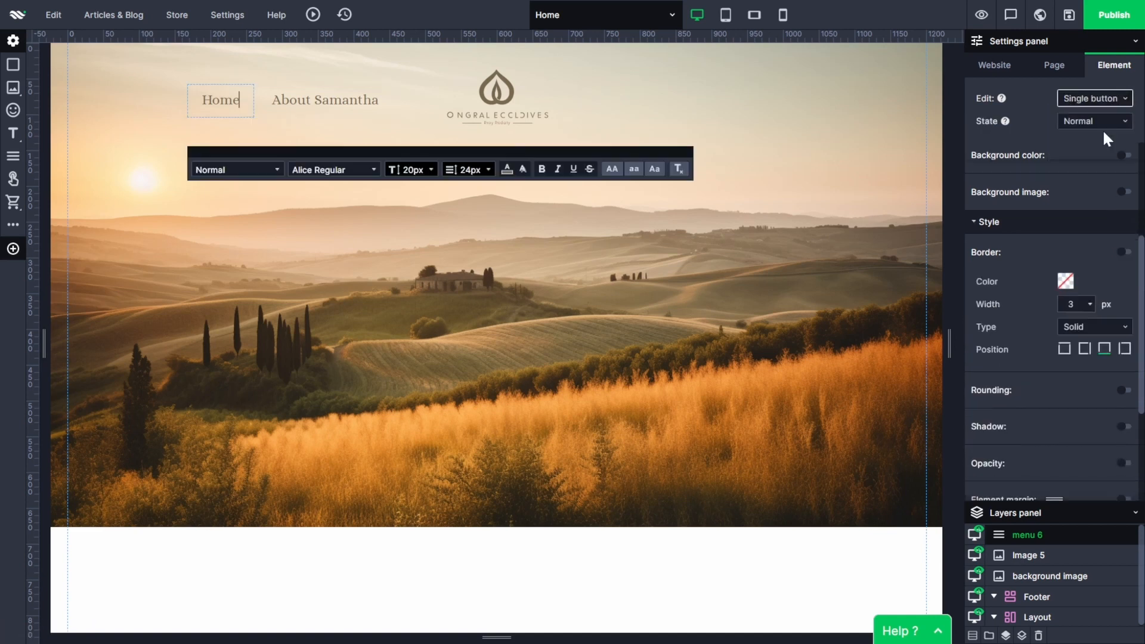
left_click(1065, 281)
left_click(1071, 240)
left_click(1090, 304)
left_click_drag(1103, 342, 1104, 347)
Set the border color of the single menu button's Hover state to the website's brown.
left_click(1095, 121)
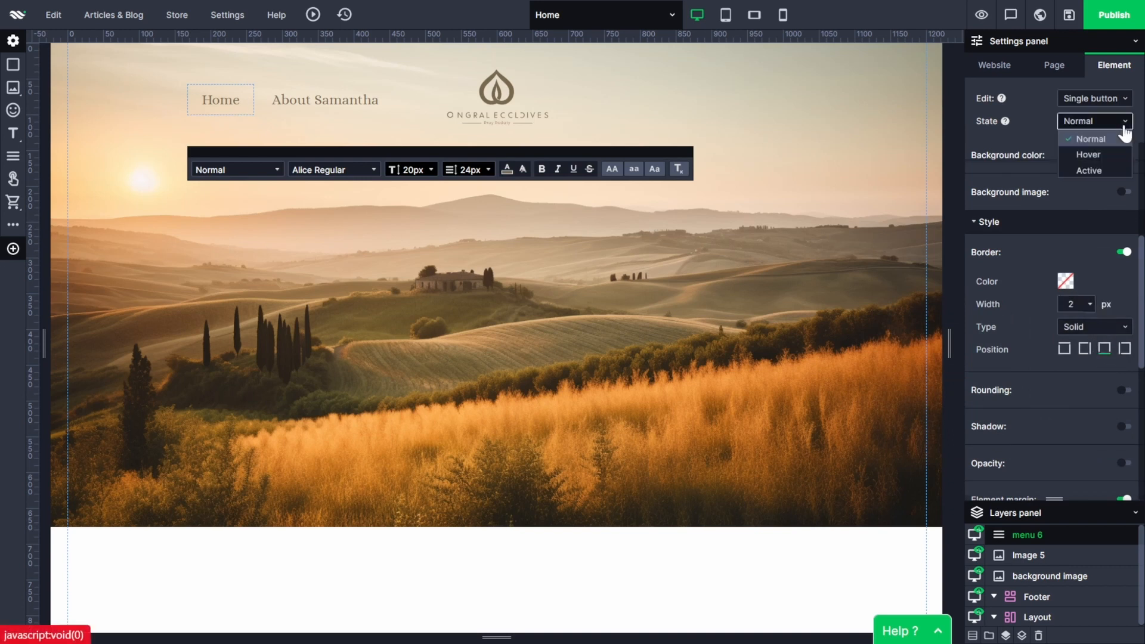
left_click(1098, 152)
left_click(1070, 292)
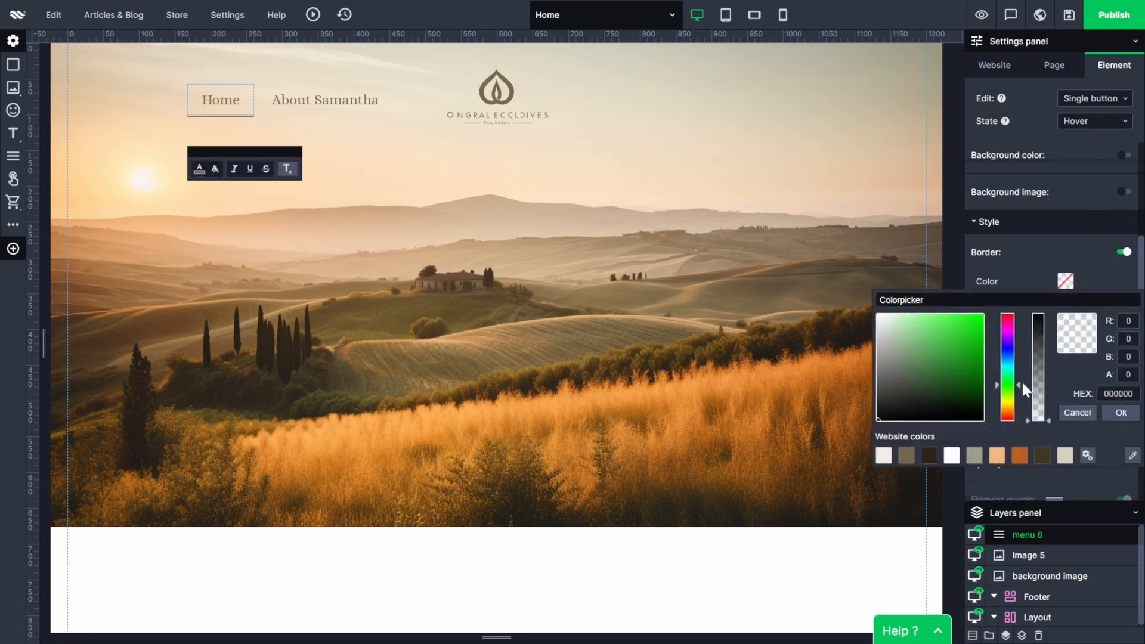
left_click(906, 456)
left_click(1114, 364)
Set the border color of the Home button's Active state to the website's brown and deselect the menu.
left_click(1095, 121)
left_click(1081, 171)
left_click(418, 553)
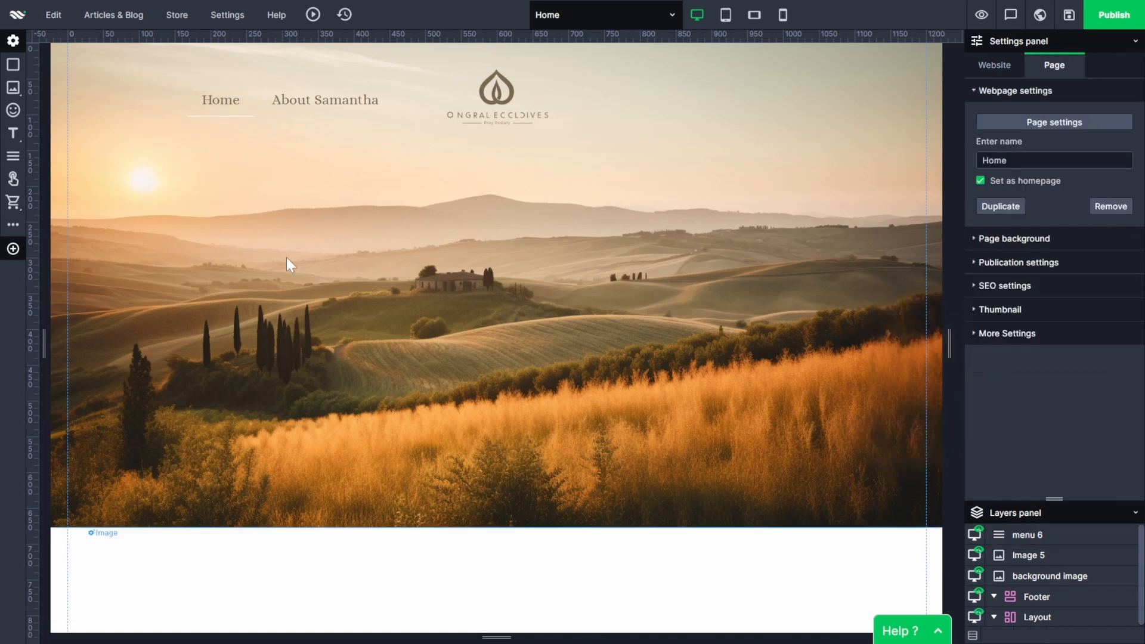
left_click(220, 102)
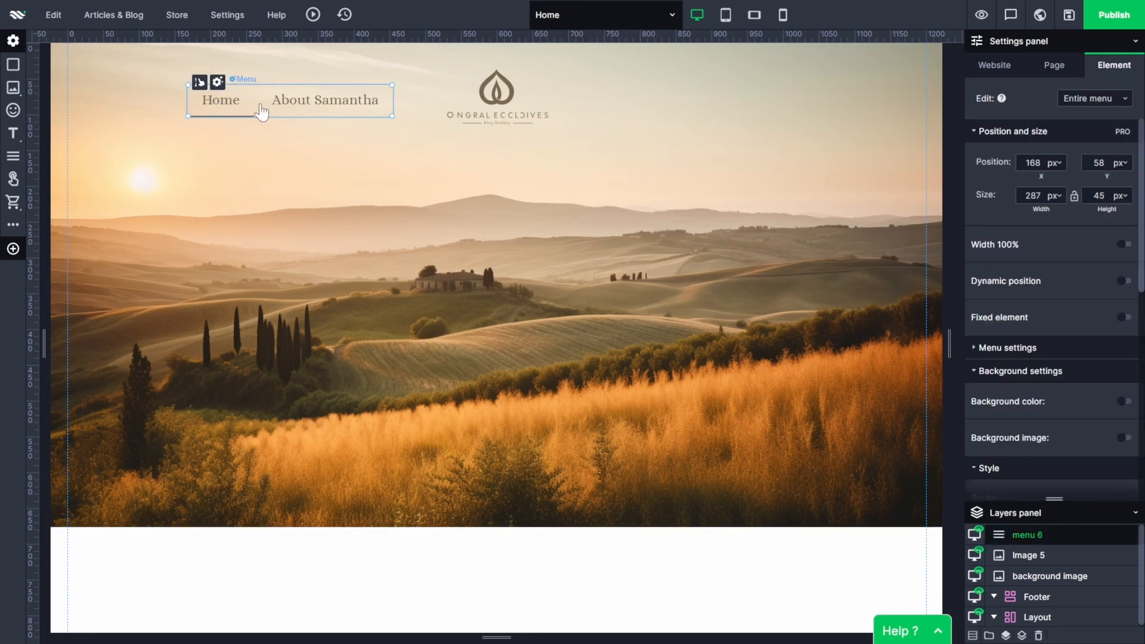
left_click(212, 103)
left_click(1095, 121)
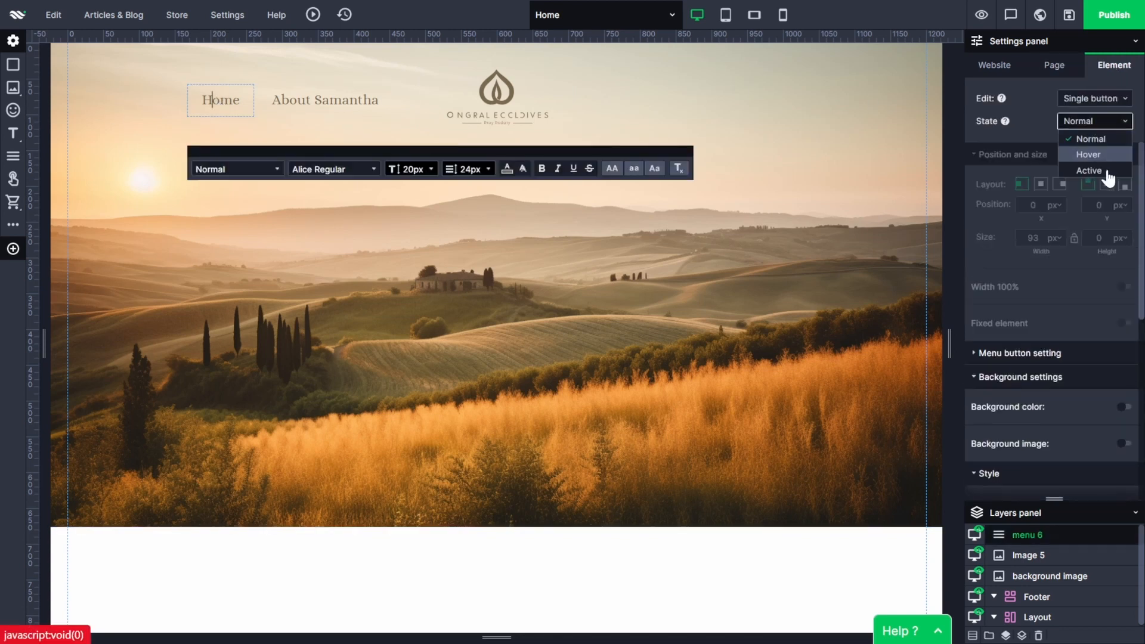
left_click(1113, 173)
scroll(1094, 298, "down", 4)
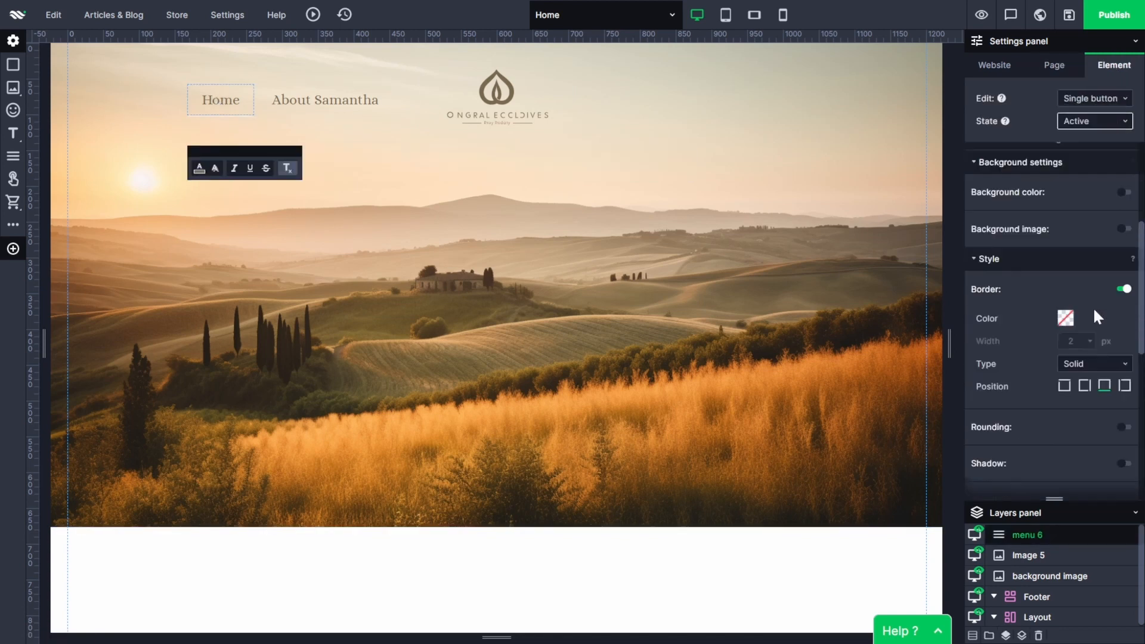
left_click(1066, 318)
left_click(930, 491)
left_click(1120, 449)
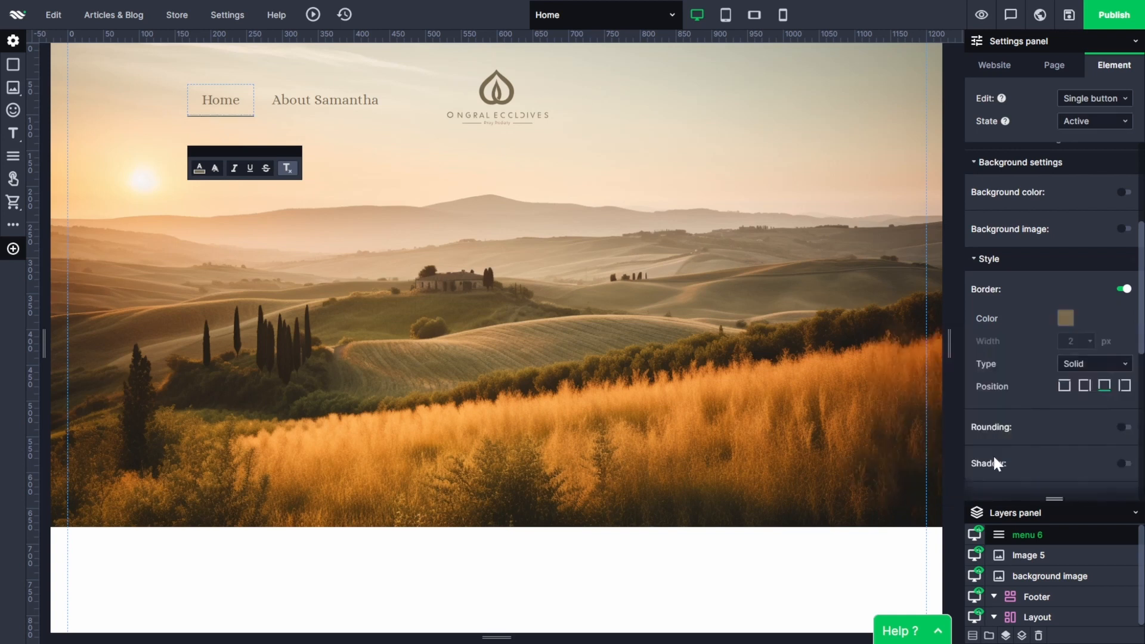
left_click(358, 538)
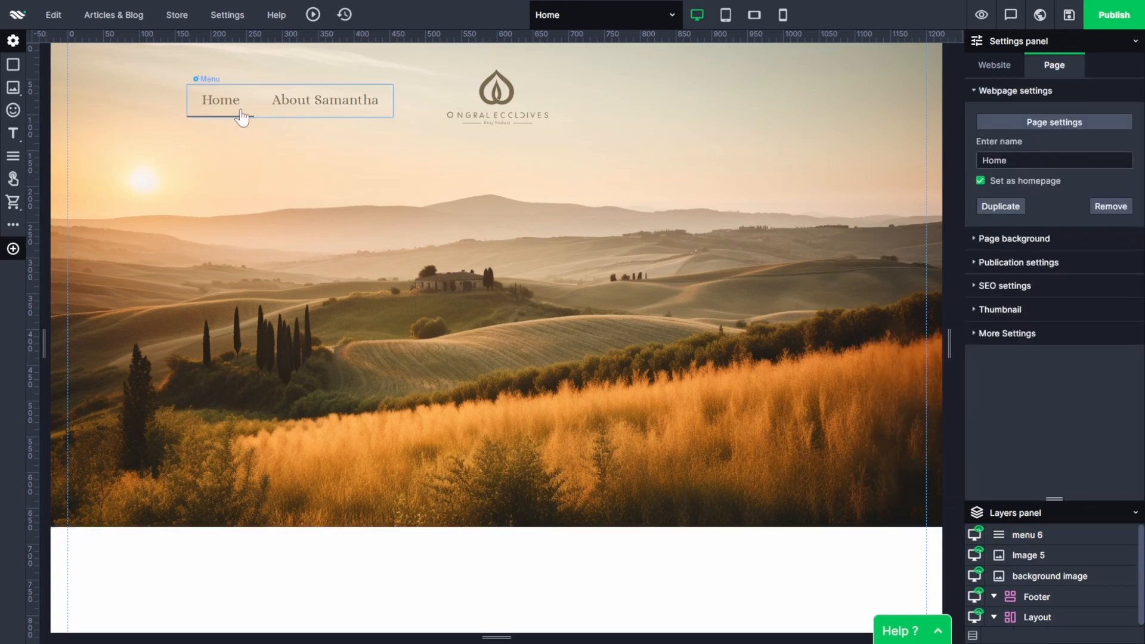
Set the border color of the About button's Hover state to the website's brown and open its Active state.
left_click(263, 113)
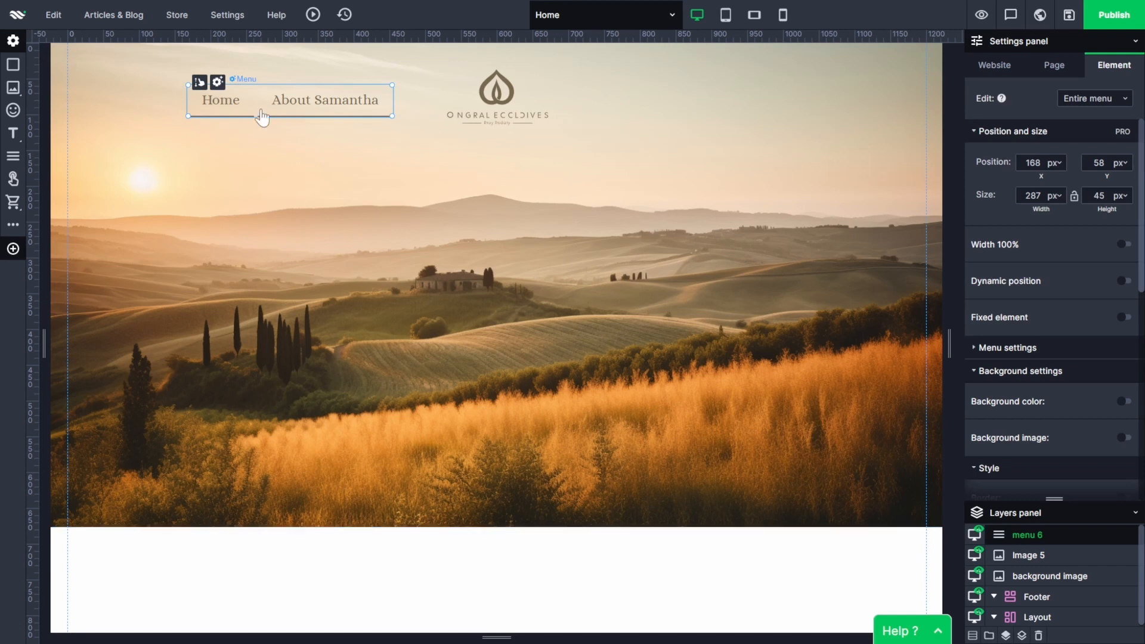
left_click(325, 99)
left_click(1094, 121)
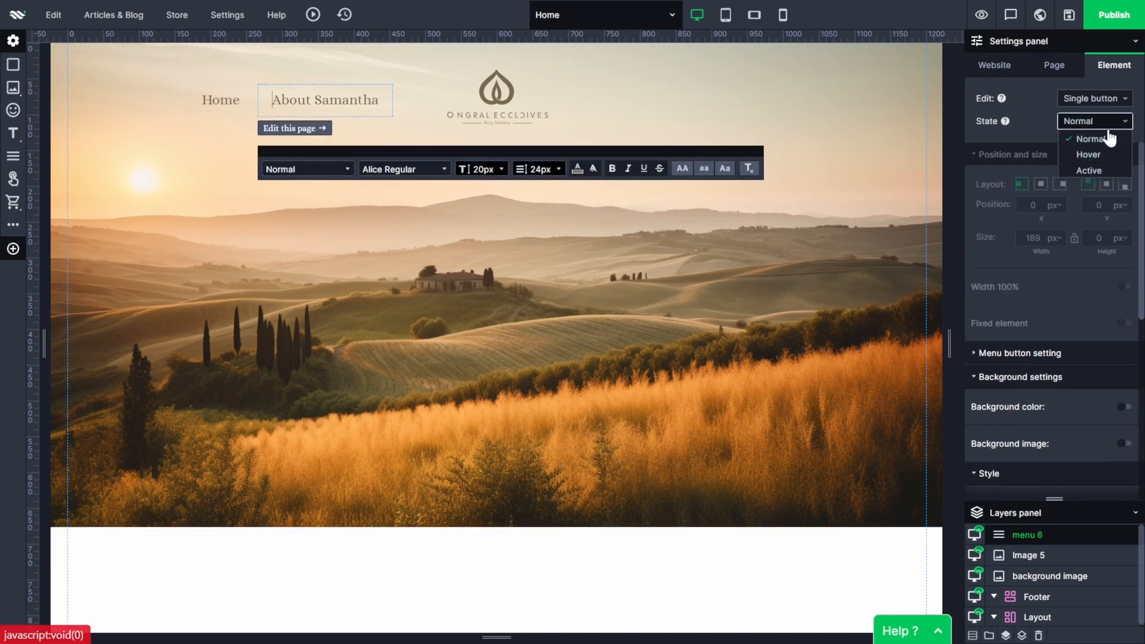
left_click(1023, 122)
scroll(1082, 298, "down", 4)
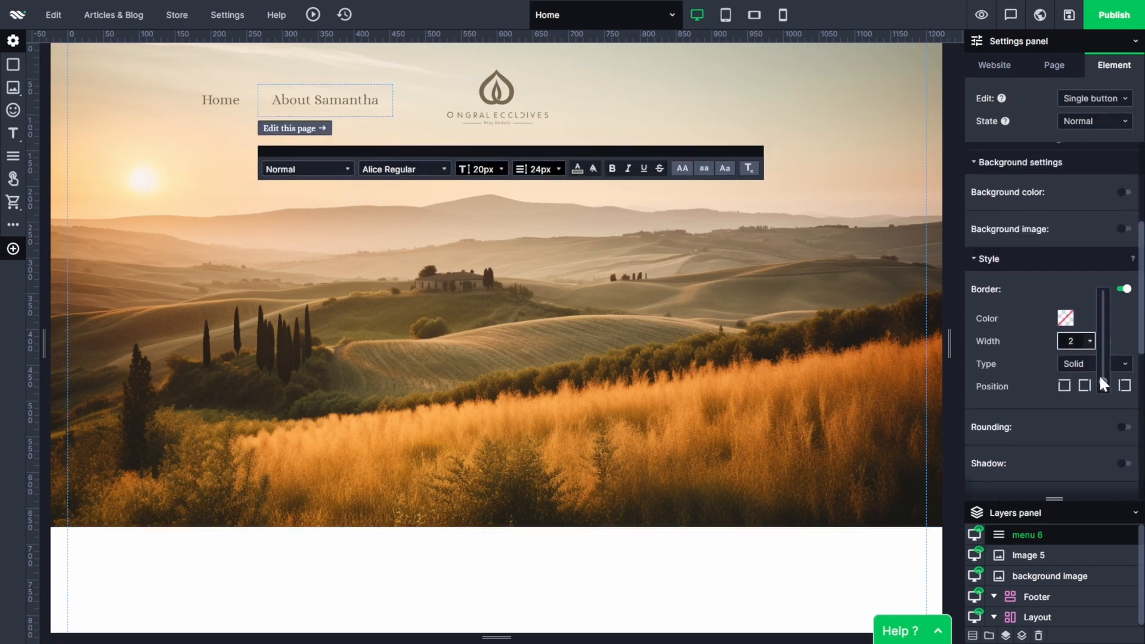
left_click(1094, 121)
left_click(1082, 157)
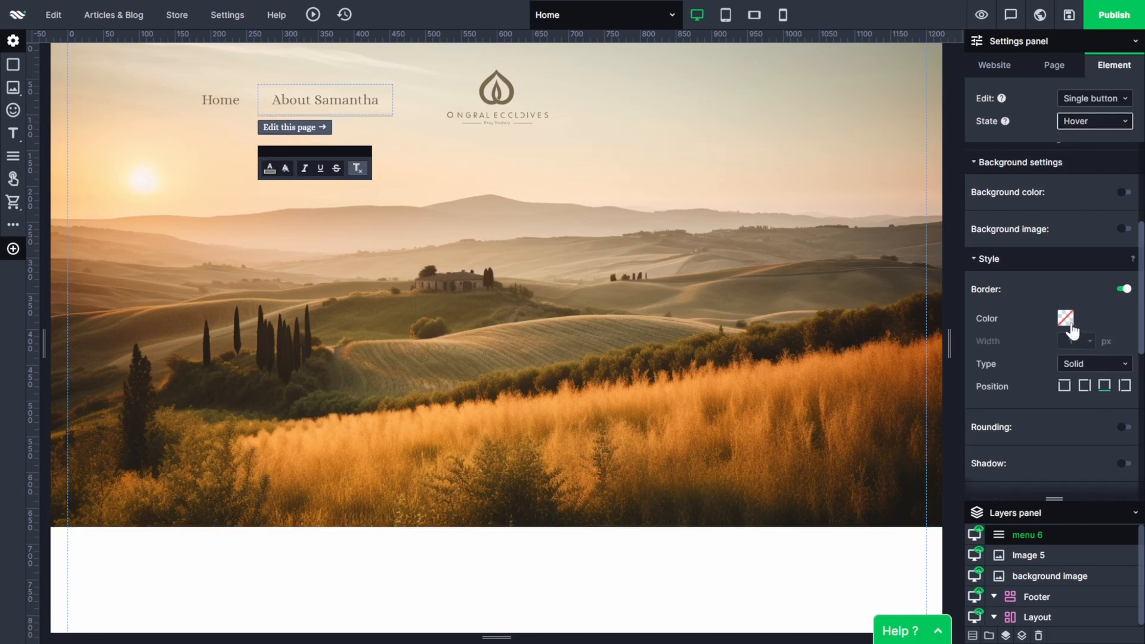
left_click(1066, 318)
left_click(906, 490)
left_click(1095, 121)
left_click(1082, 172)
left_click(538, 555)
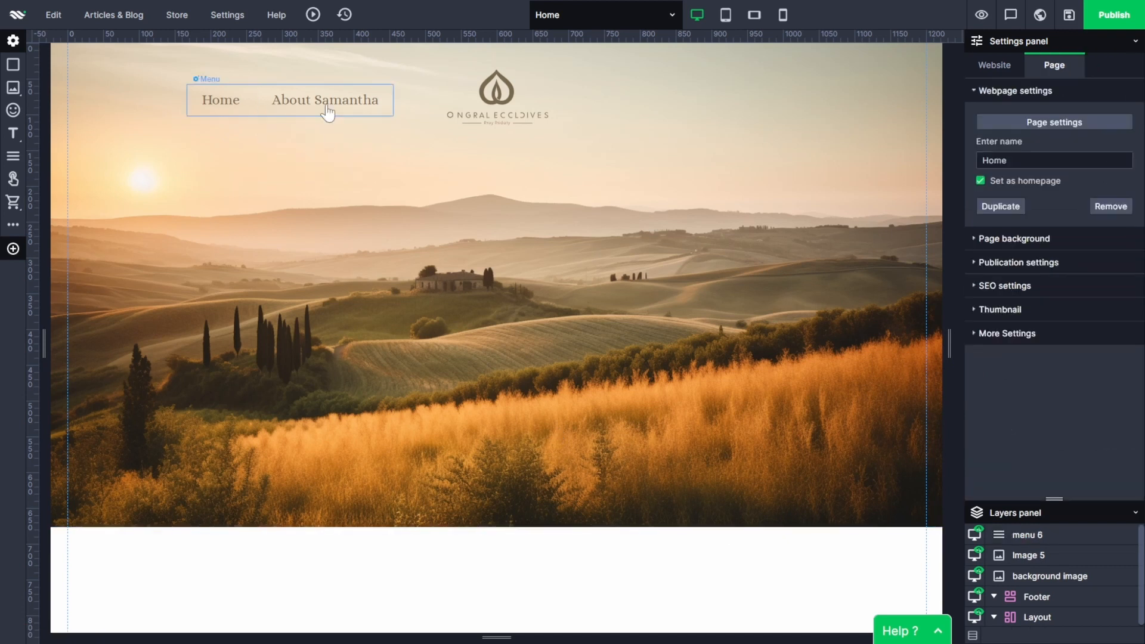
Duplicate the entire menu and place the copy on the other side of the logo, at about X 745, Y 57 px.
left_click(253, 110)
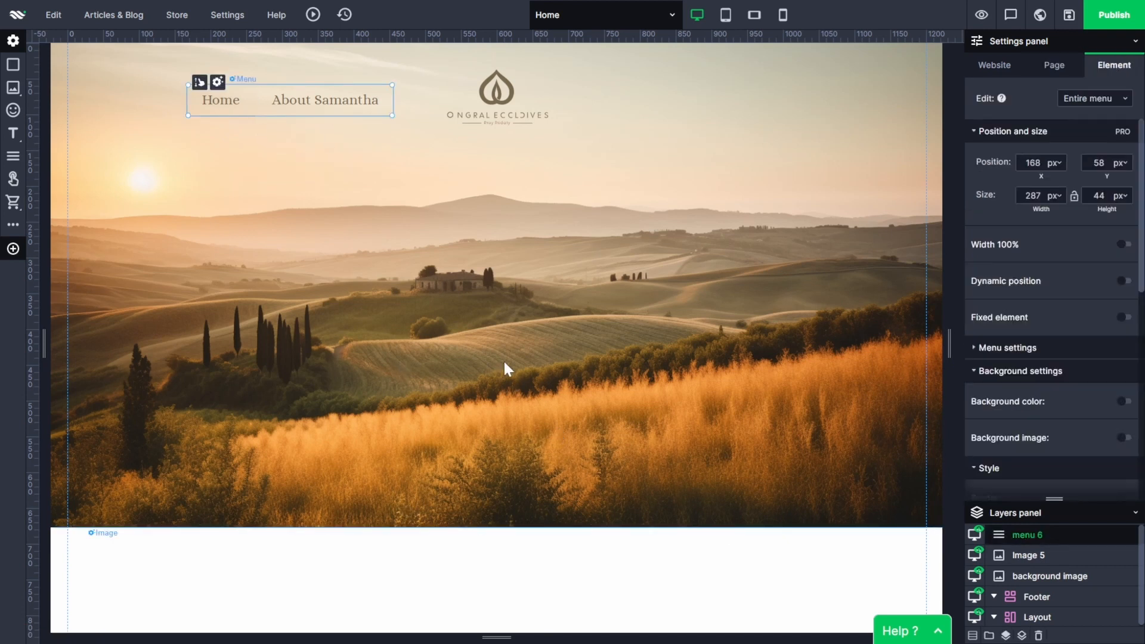
key("ctrl+c")
key("ctrl+v")
left_click_drag(274, 108, 673, 102)
Replace the Home button in the copied menu with a new button named Classes.
right_click(658, 88)
left_click(658, 89)
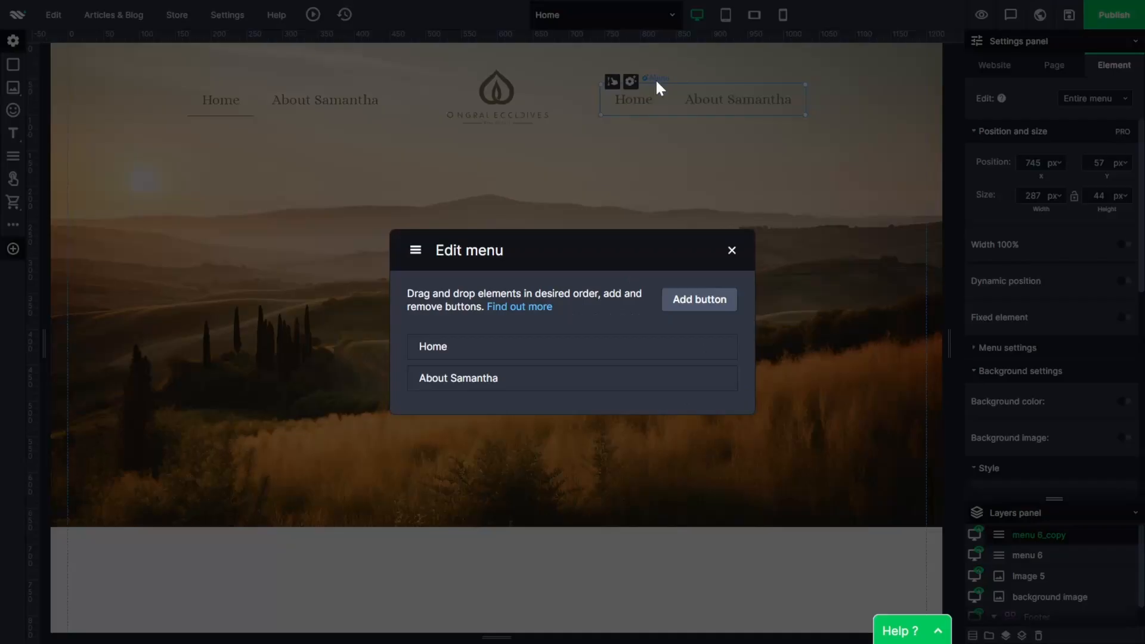
left_click(705, 352)
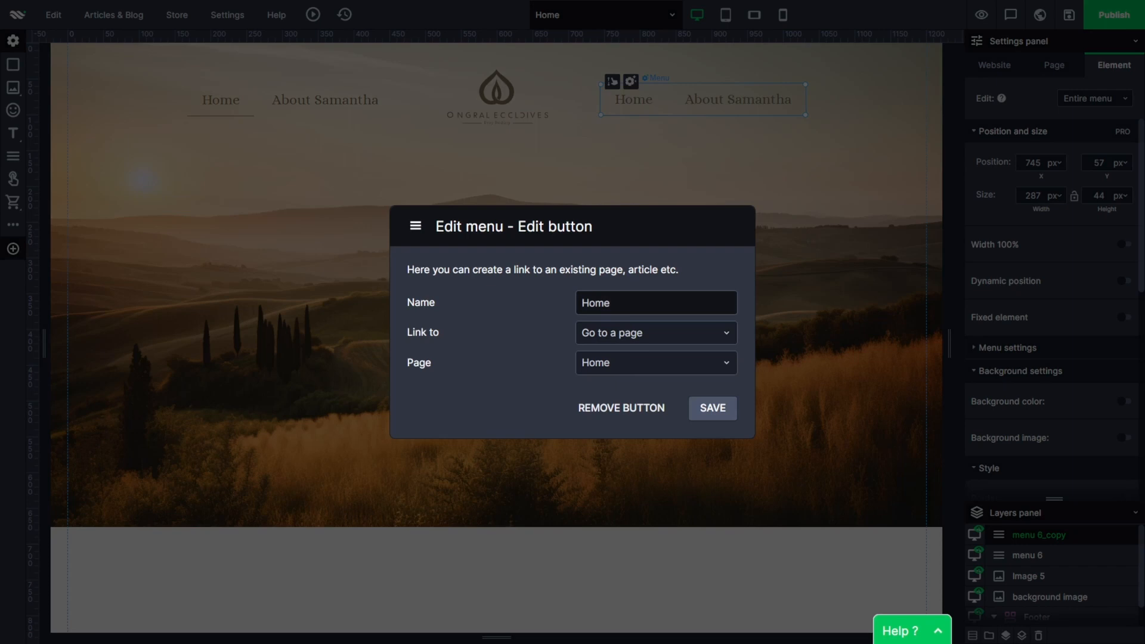
left_click(621, 407)
left_click(698, 309)
left_click(442, 261)
type("Classes")
left_click(704, 391)
Replace the copied menu's About button with a new button named Shop and preview the page.
left_click(700, 380)
left_click(623, 410)
left_click(697, 309)
left_click(441, 261)
left_click(567, 349)
type("Shop")
left_click(715, 392)
left_click(731, 248)
left_click(981, 15)
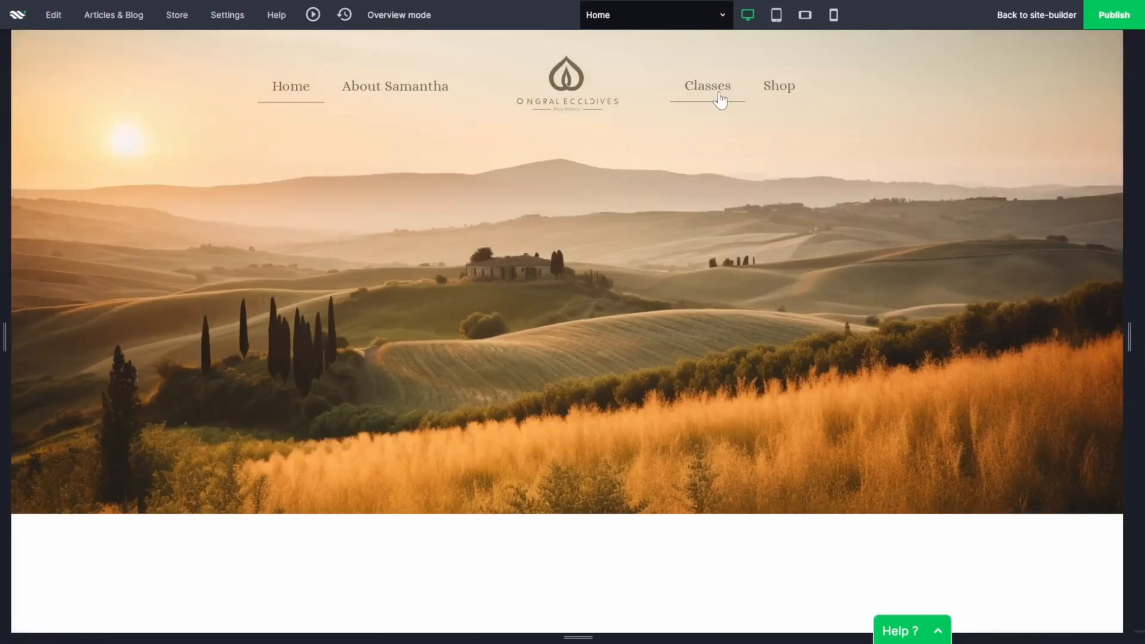
left_click(1023, 13)
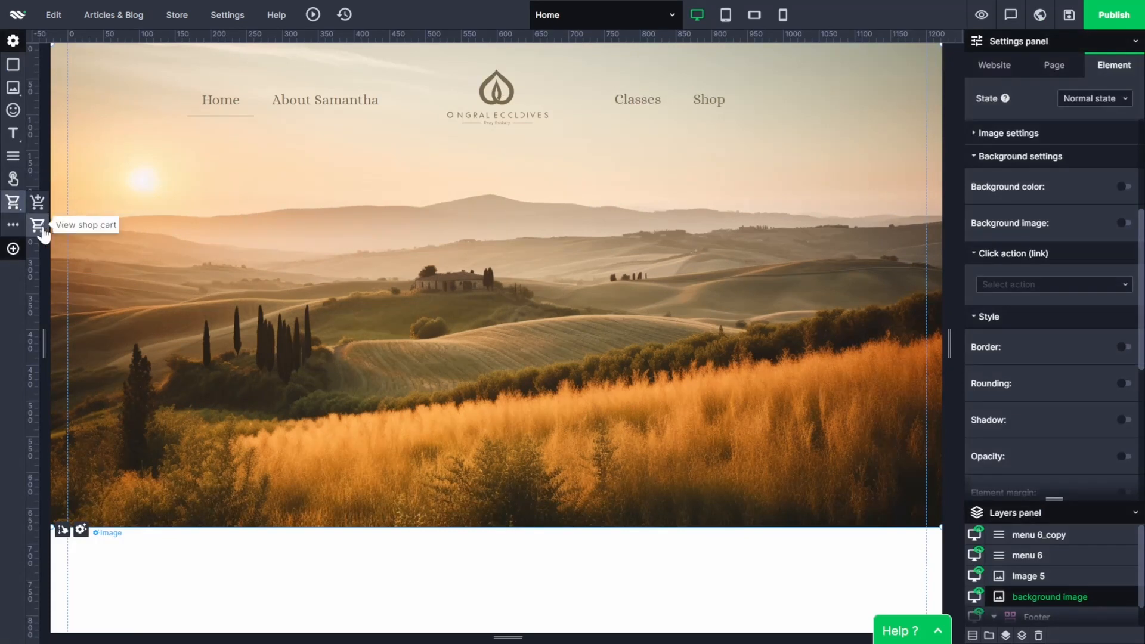
Insert a View shop cart button below the logo, at about X 503, Y 207 px, and delete its label text.
left_click(39, 225)
left_click_drag(478, 136, 478, 212)
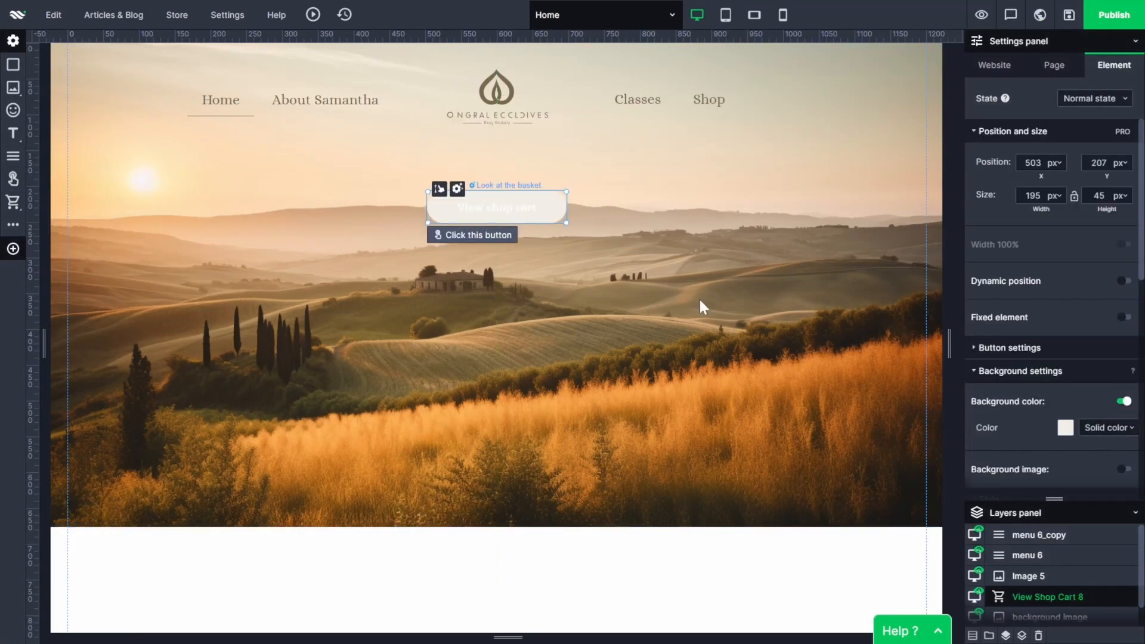
double_click(502, 212)
key("BackSpace")
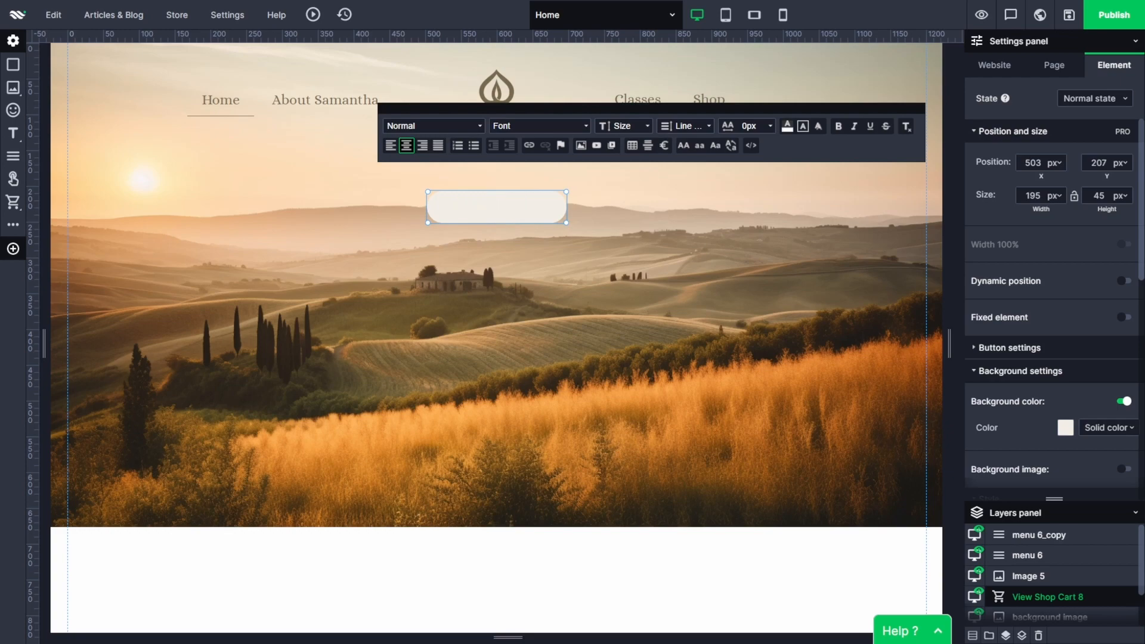
Switch off the cart button's background color and use a solid cart icon in the website's brown as its background image.
left_click(1119, 403)
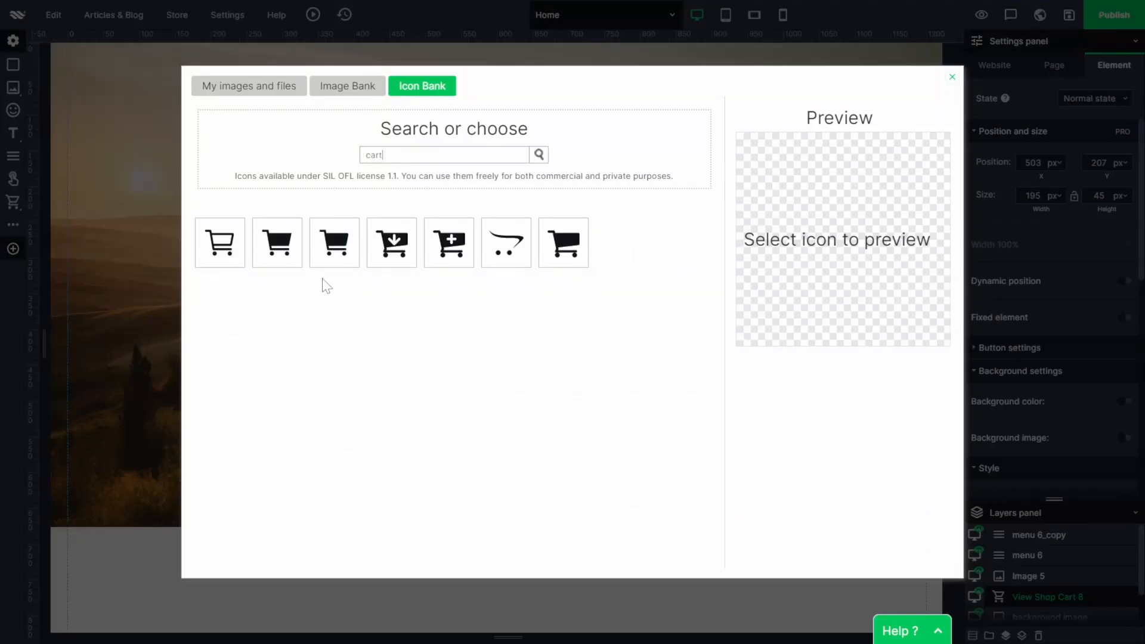
left_click(334, 242)
left_click(800, 360)
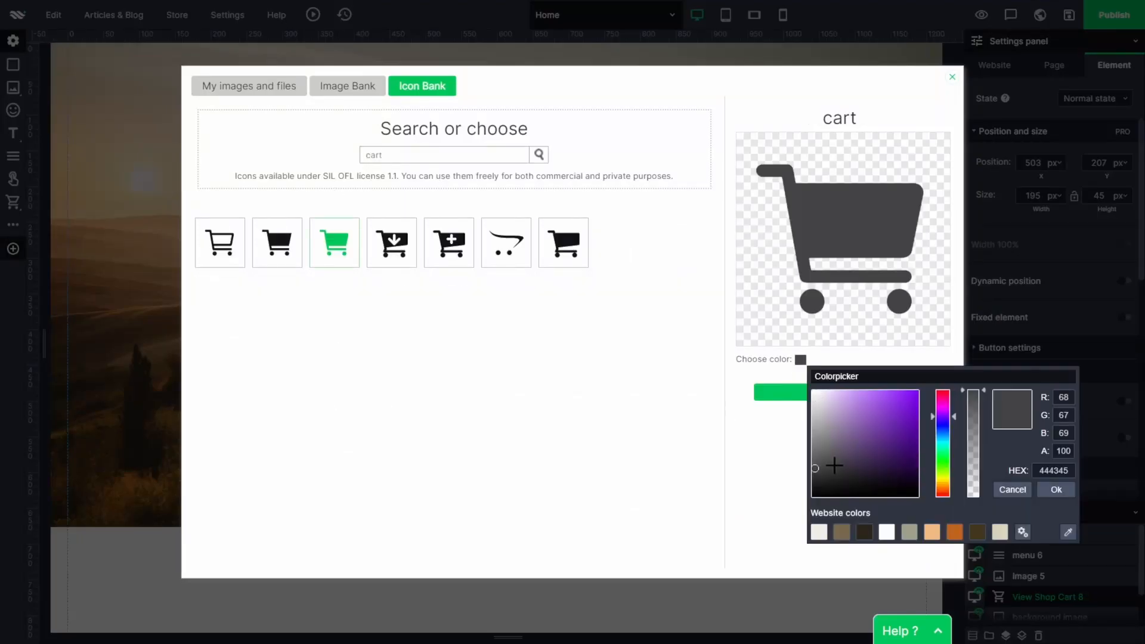
left_click(841, 532)
left_click(1056, 490)
left_click(875, 393)
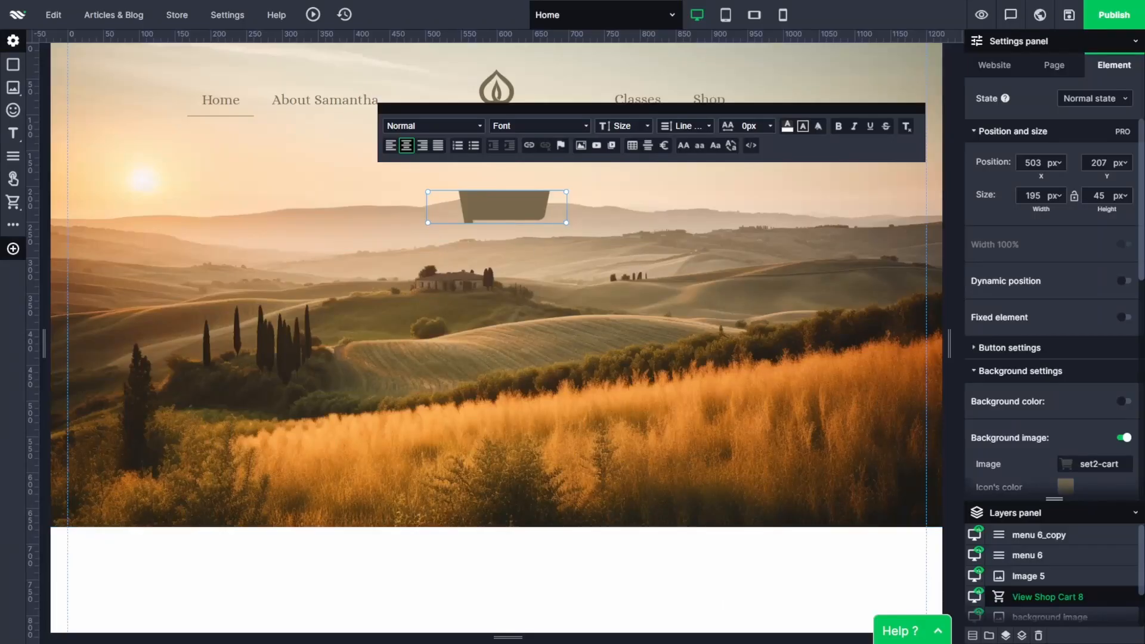
Set the cart button's width and height to 30 px each.
left_click(1033, 196)
type("30")
left_click(1100, 195)
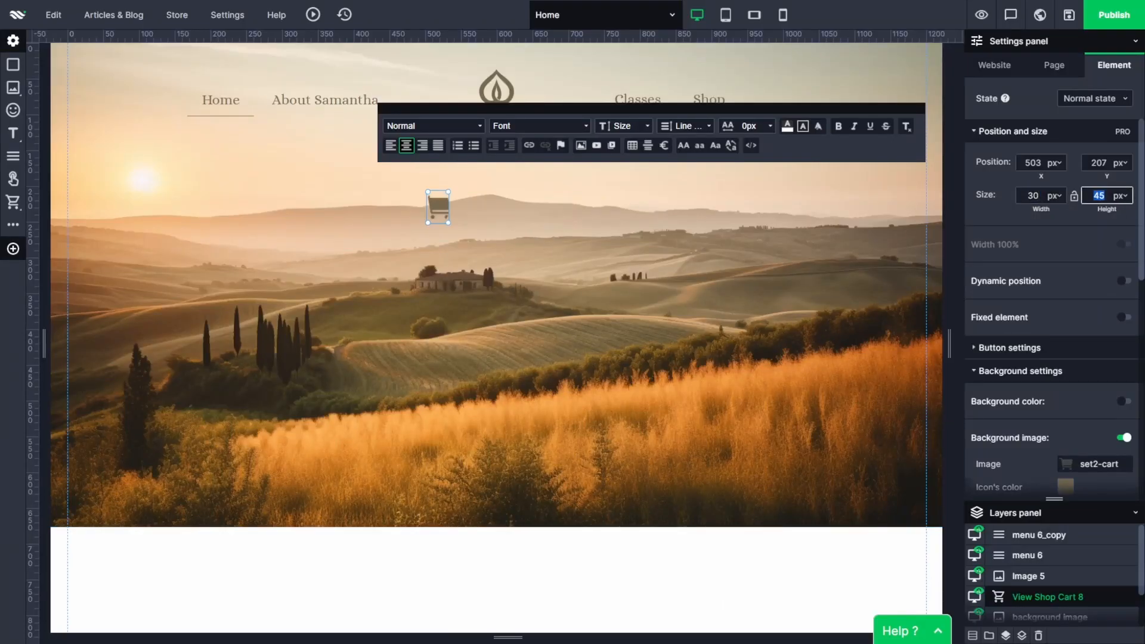
left_click(535, 298)
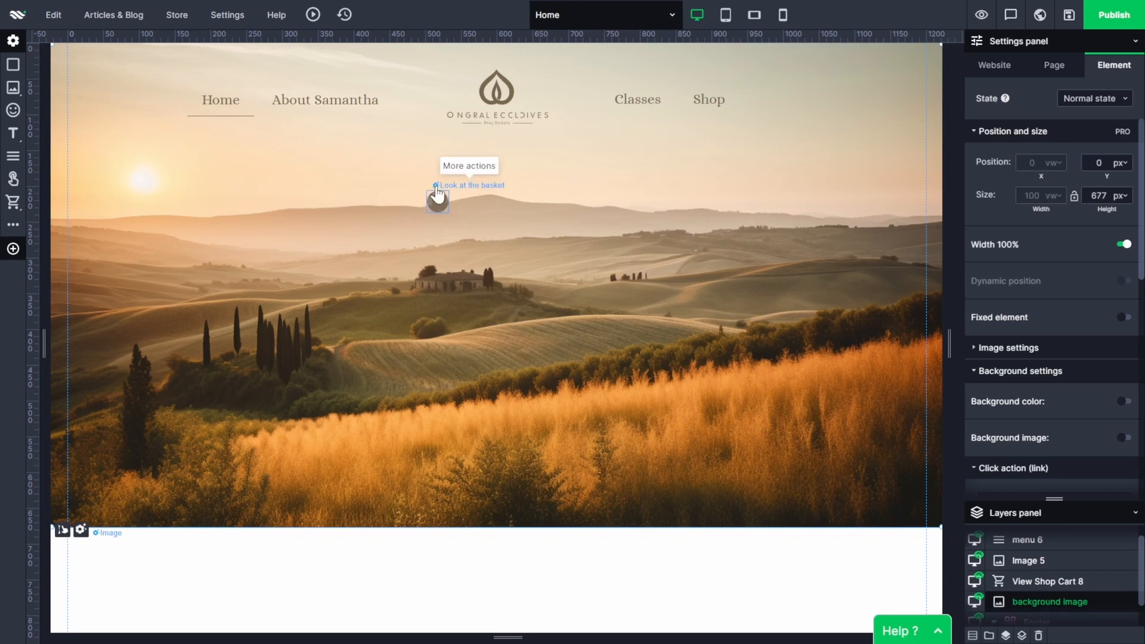
Switch off the background color in the cart button's On hover state.
left_click(435, 198)
scroll(1084, 251, "down", 2)
left_click(1095, 98)
left_click(1089, 123)
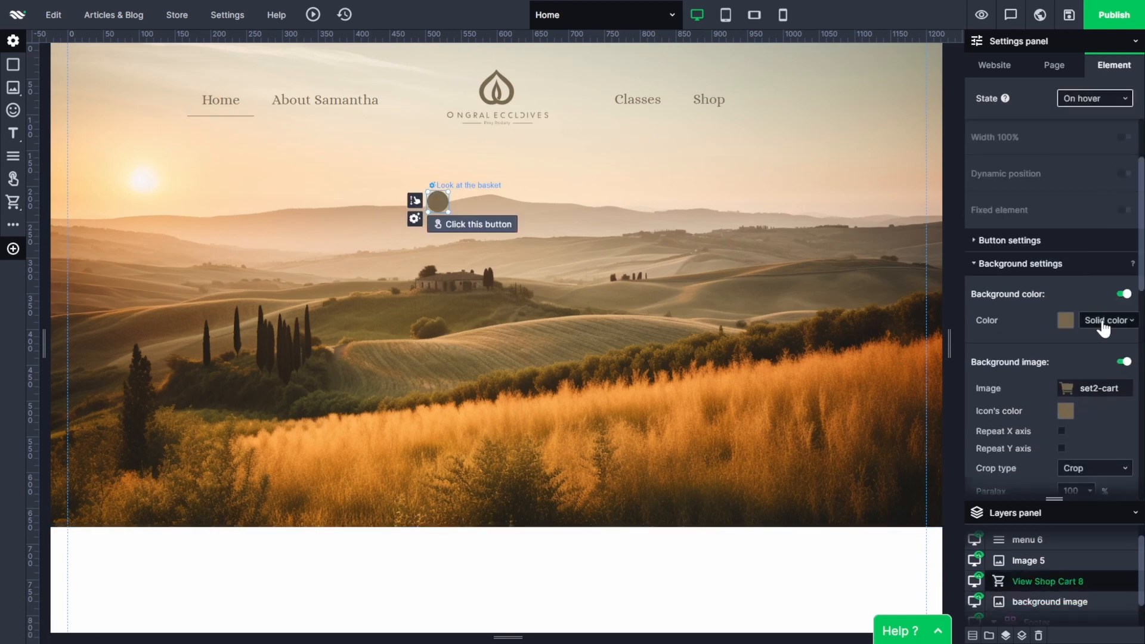
right_click(437, 203)
left_click(436, 203)
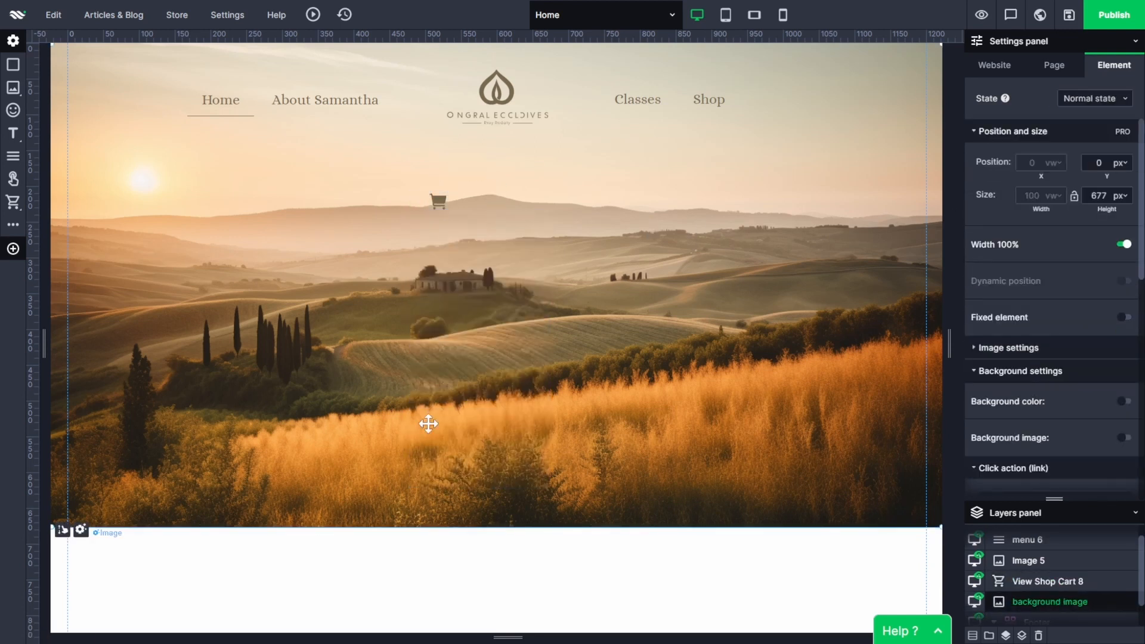
Place the cart button beside Shop, aligned with the menu, and set its size to 35 by 35 px.
left_click_drag(438, 203, 762, 100)
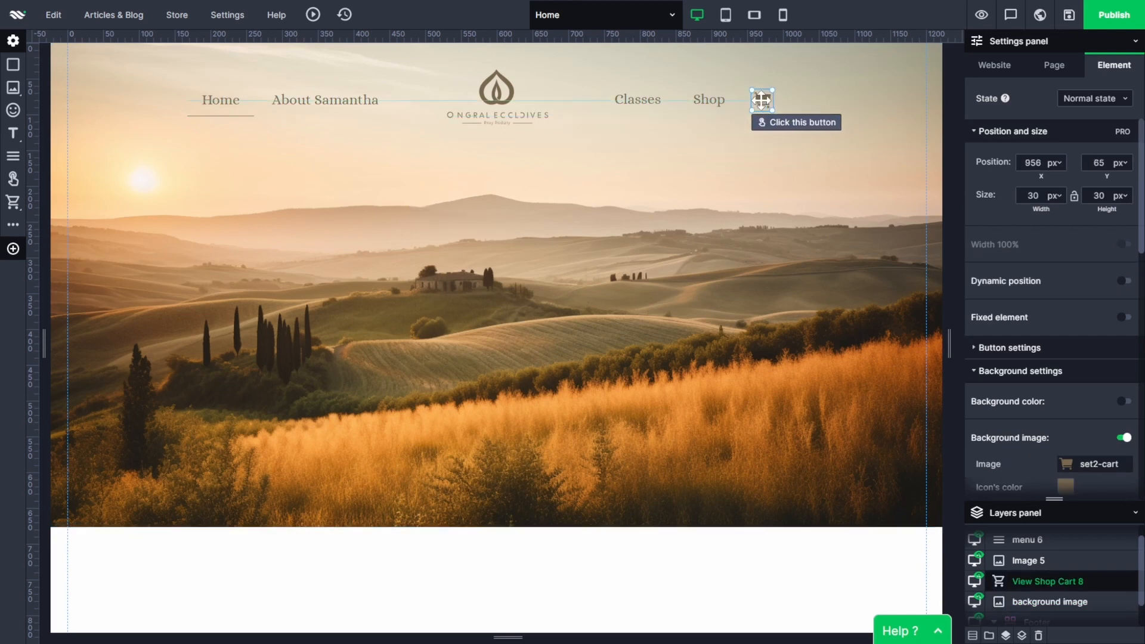
left_click(726, 559)
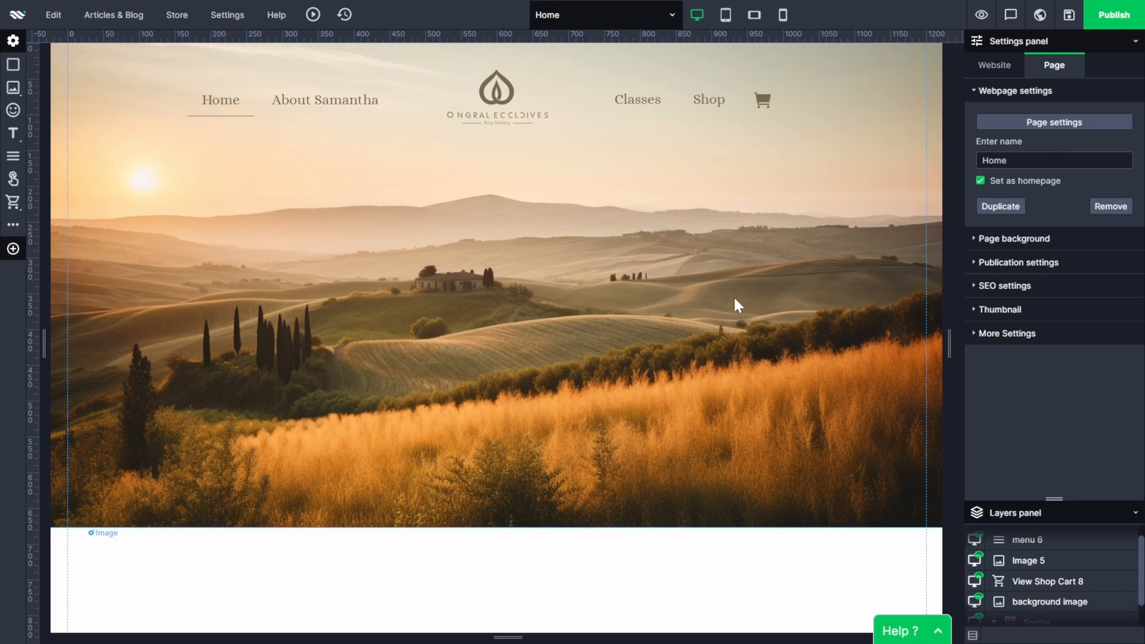
left_click(762, 102)
double_click(1033, 195)
type("35")
double_click(1099, 196)
type("35")
left_click(716, 317)
left_click(768, 98)
left_click_drag(767, 96, 768, 99)
left_click(708, 421)
Group both menus, the logo and the cart button, and name the group "navigation".
key("ctrl+a")
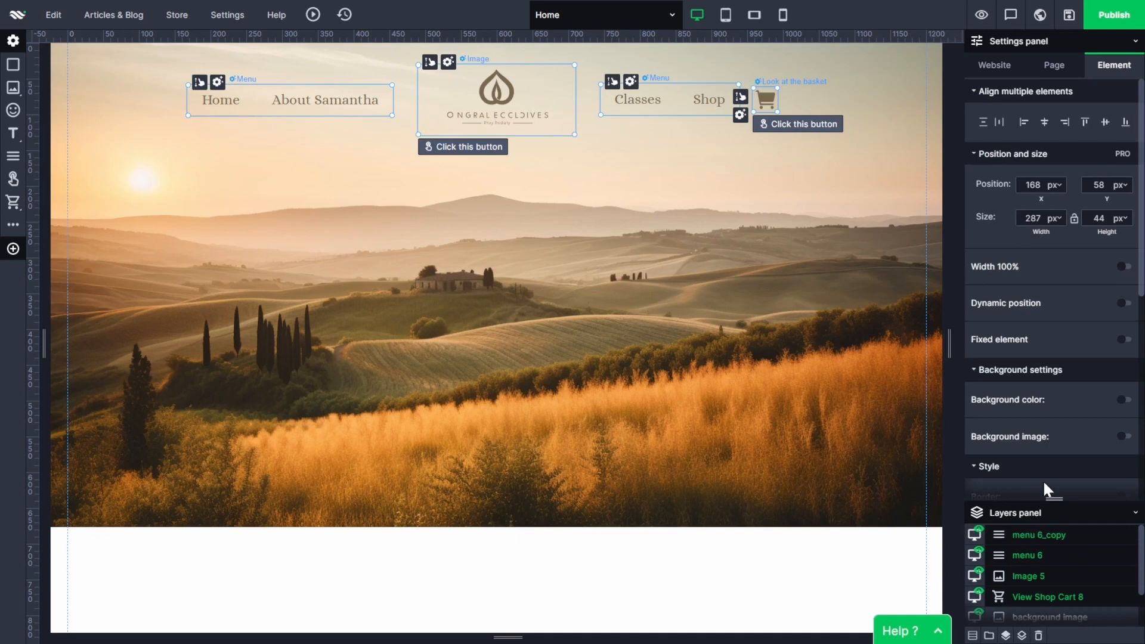
left_click_drag(1058, 412, 1063, 299)
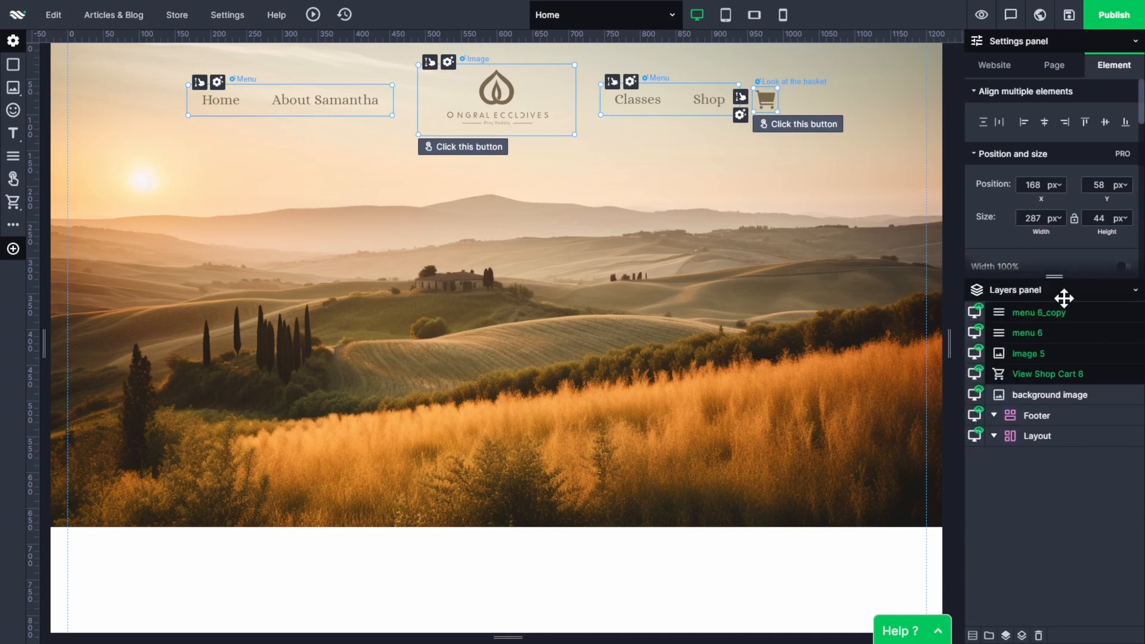
key("ctrl+g")
double_click(1036, 316)
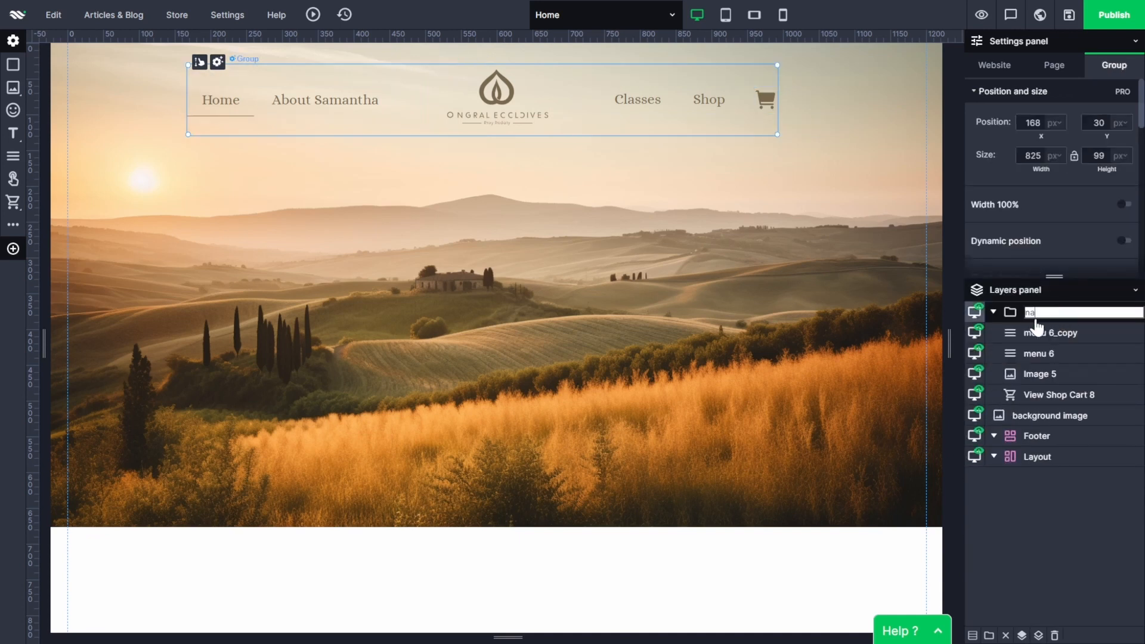
type("navigation")
key("Return")
Rename the layers in the navigation group: a new name for the logo image, "menu" and "menu2" for the menus, and "cart" for the cart button.
double_click(1053, 373)
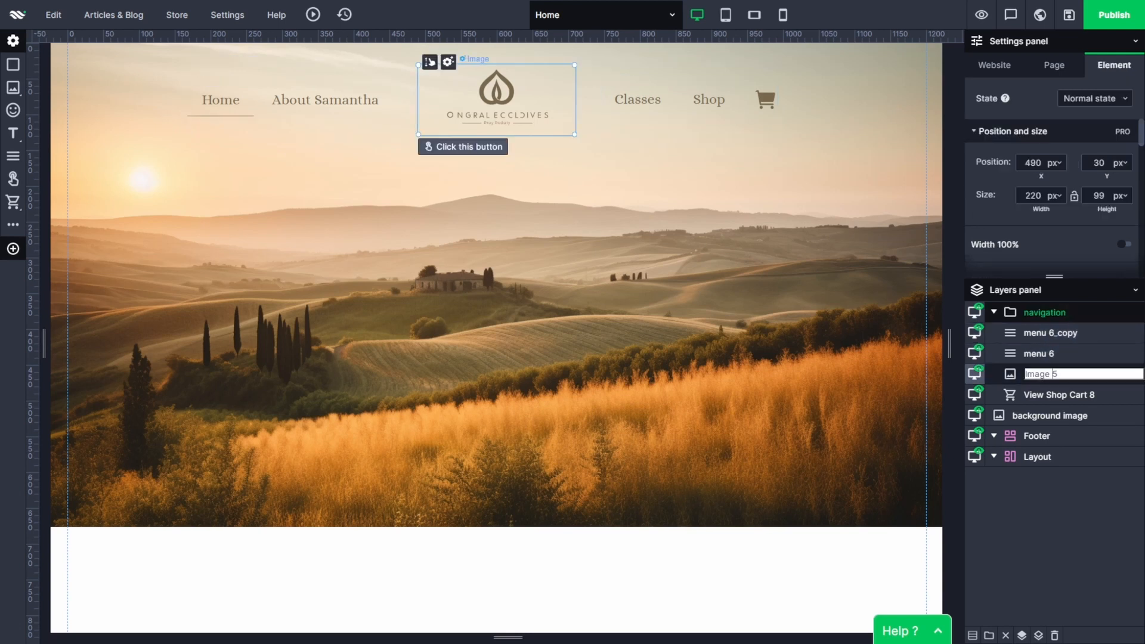
key("Return")
double_click(1053, 354)
type("menu")
key("Return")
double_click(1062, 335)
type("menu2")
key("Return")
double_click(1059, 395)
type("cart")
key("Return")
Collapse the navigation group, move it into the Layout section and collapse that section.
left_click(995, 313)
mouse_move(1009, 311)
left_mouse_down()
mouse_move(1008, 386)
mouse_move(1020, 366)
mouse_move(1004, 309)
left_mouse_up()
left_click(993, 354)
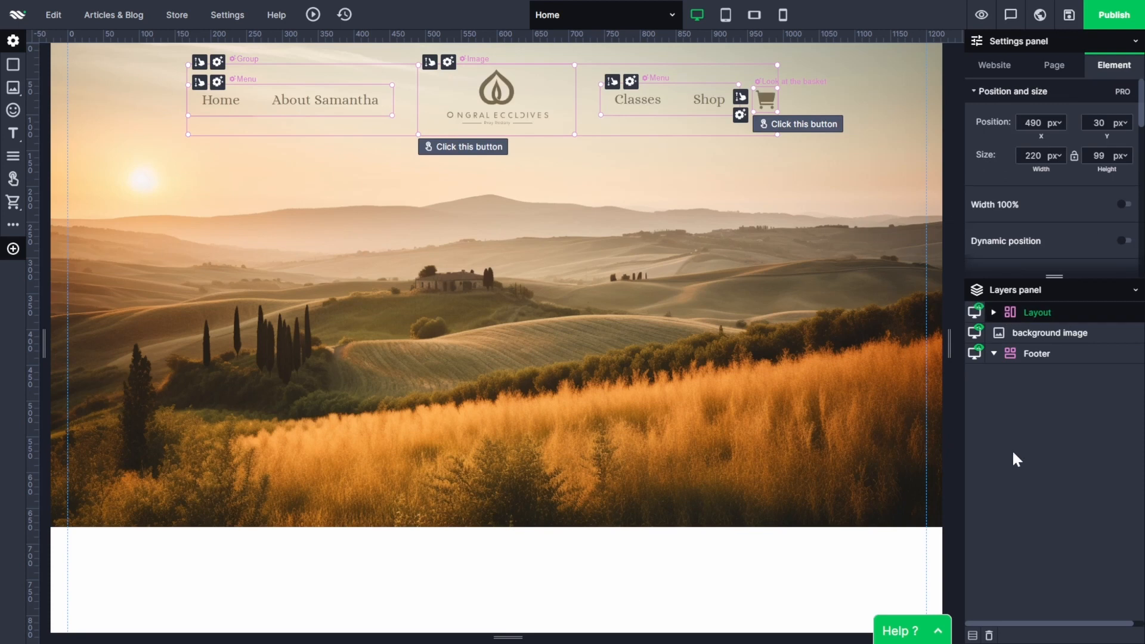
left_click(610, 495)
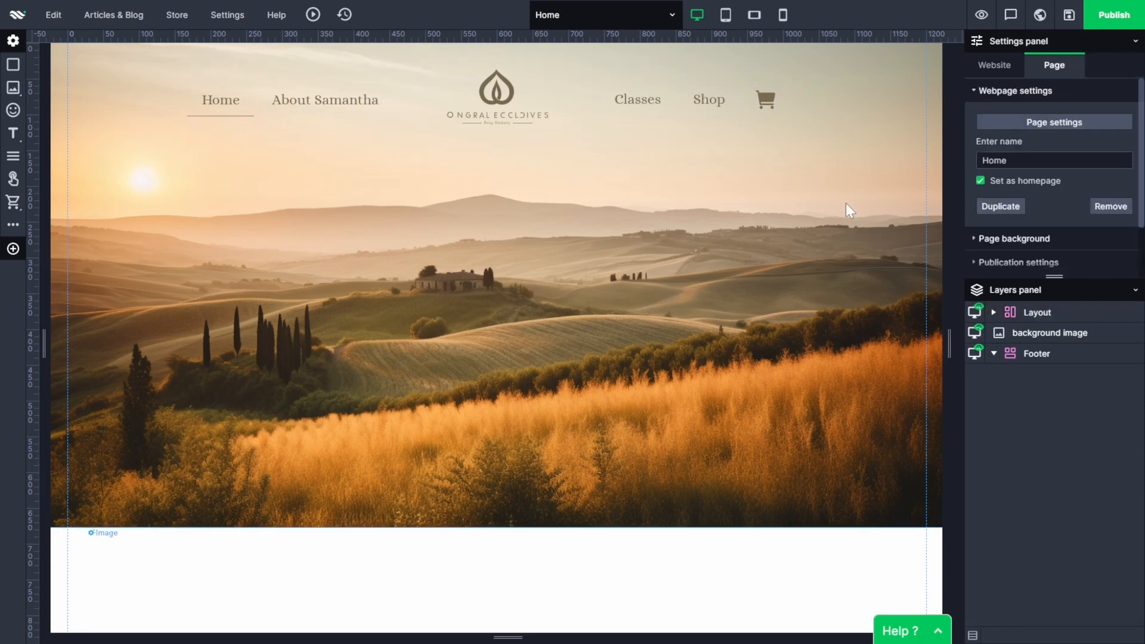
Preview the page, open and close the shopping cart, and return to the editor.
left_click(981, 16)
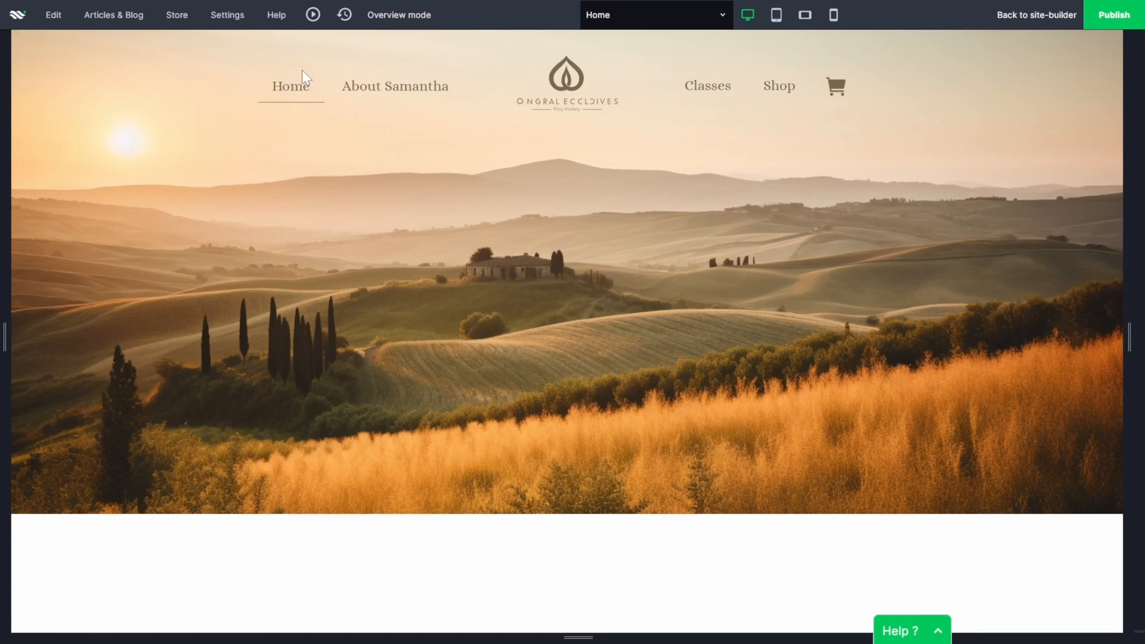
left_click(833, 86)
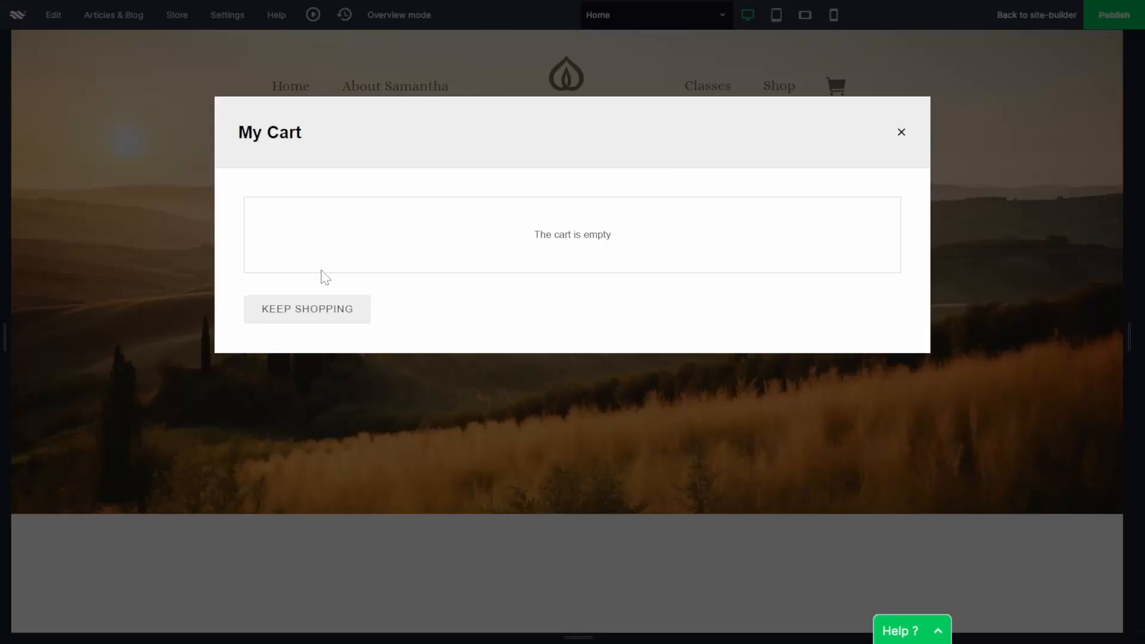
left_click(902, 133)
left_click(1037, 15)
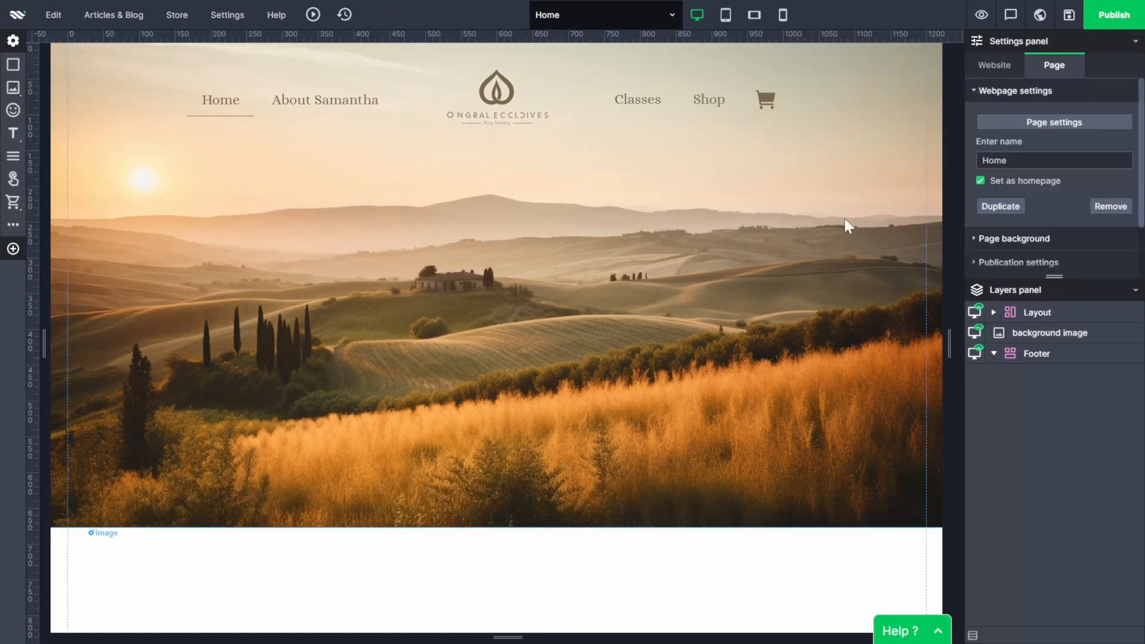
Add a Header 1 text element below the navigation reading "Embrace Balance, Transform Your Life - join the Yoga Journey with".
left_click(13, 133)
left_click_drag(399, 134, 450, 220)
double_click(449, 219)
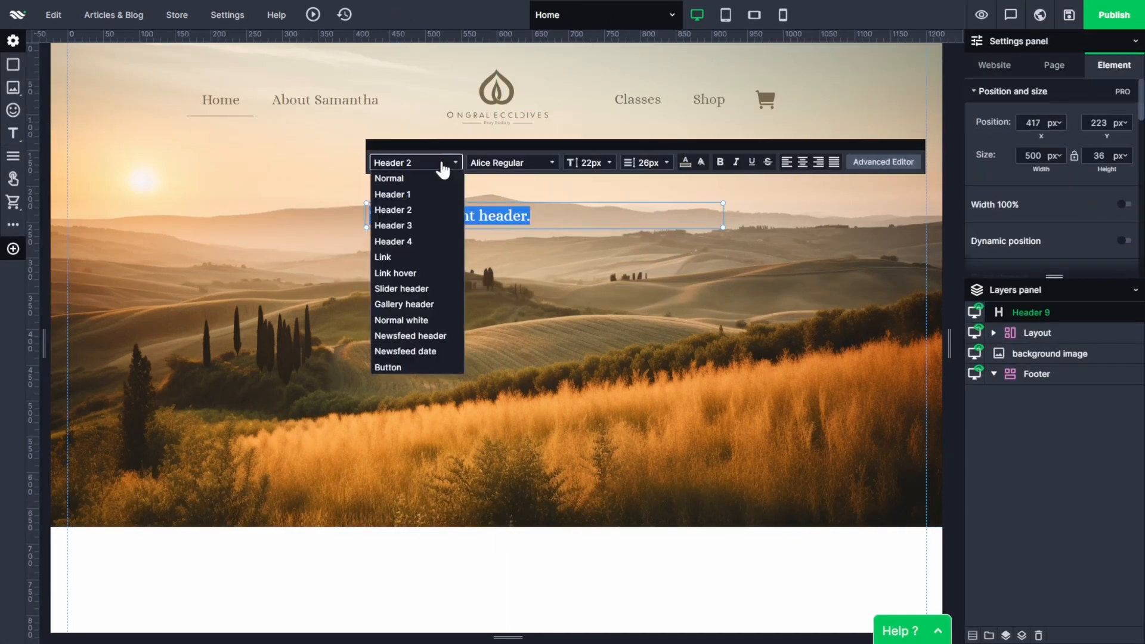
type("Embrace Balan")
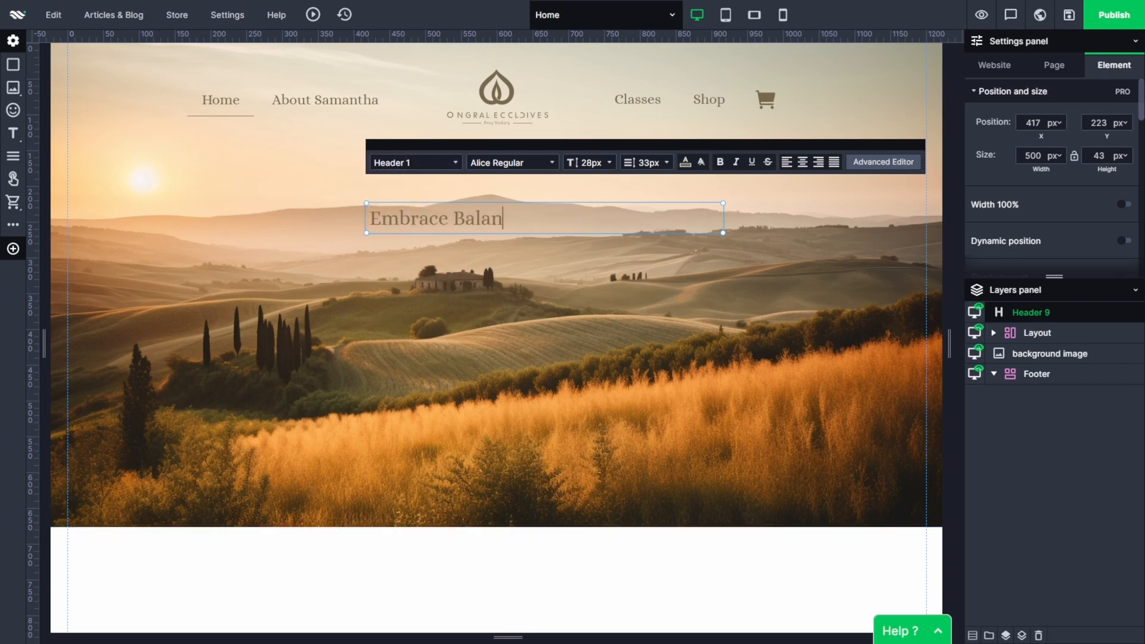
type("ce, Transform Your Life - join the Yoga Journey with")
left_click(542, 317)
Set the heading's text to 72px, centre-align it, widen its box to about 716 px and move it toward the page centre.
double_click(708, 243)
left_click(610, 163)
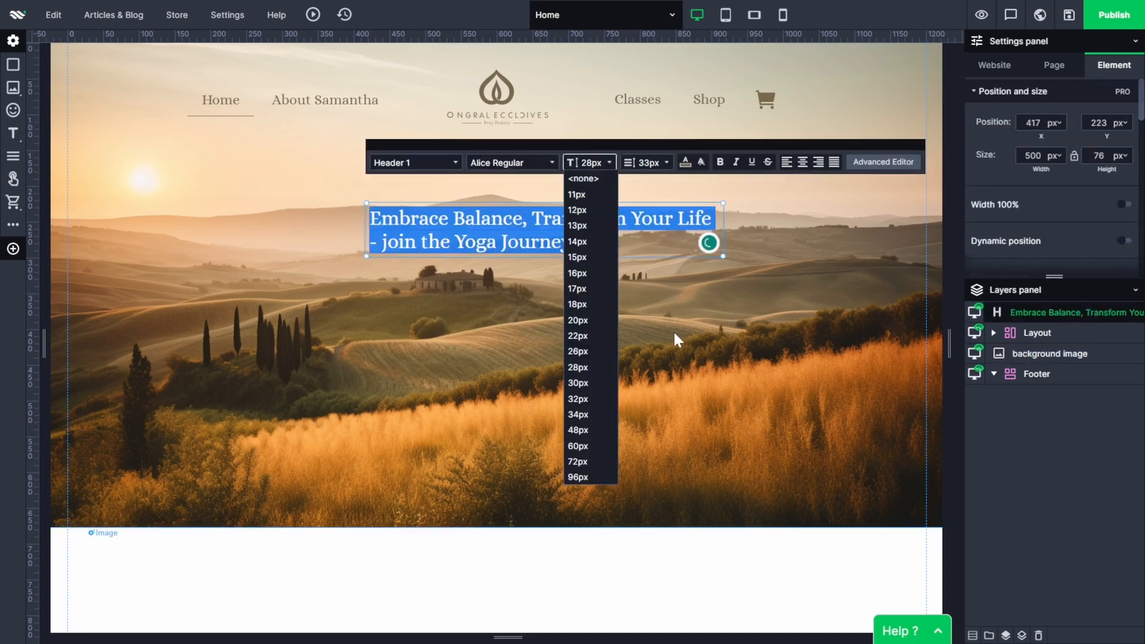
left_click(577, 462)
left_click(801, 172)
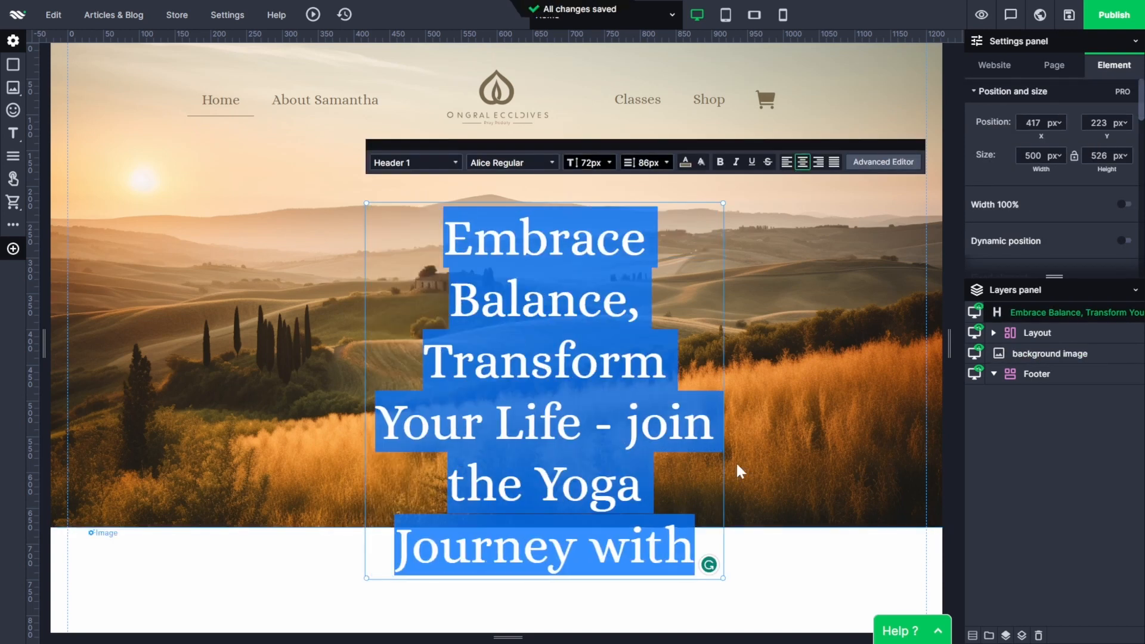
left_click(724, 299)
left_click_drag(780, 290, 672, 287)
Recolor the whole heading text off-white.
double_click(672, 287)
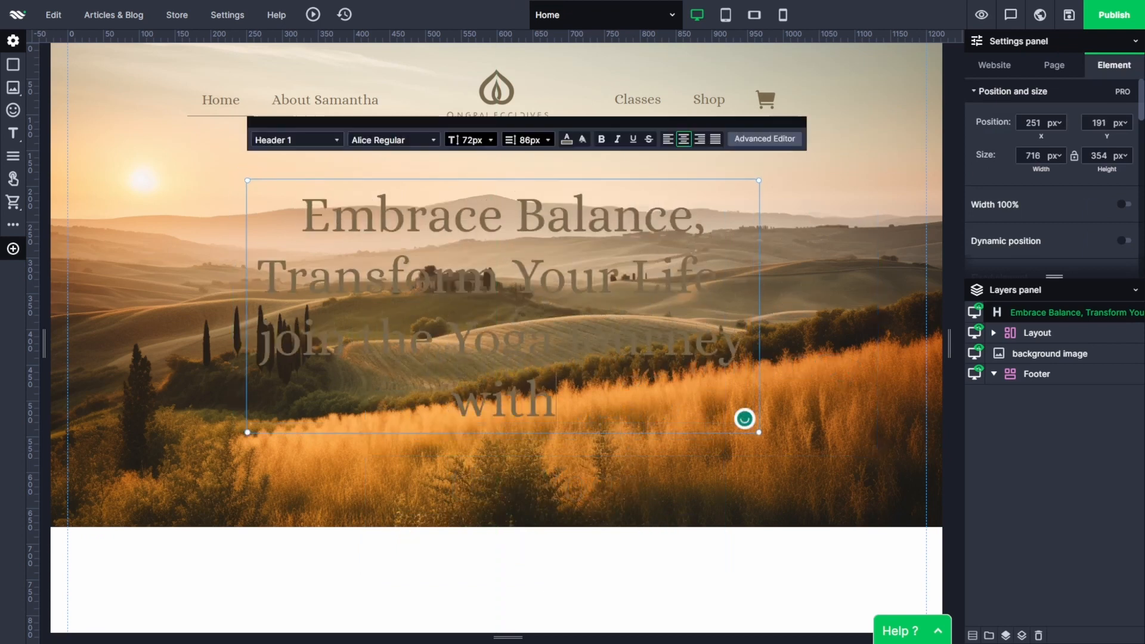
key("ctrl+a")
left_click(567, 139)
left_click(582, 175)
left_click(822, 269)
left_click(690, 601)
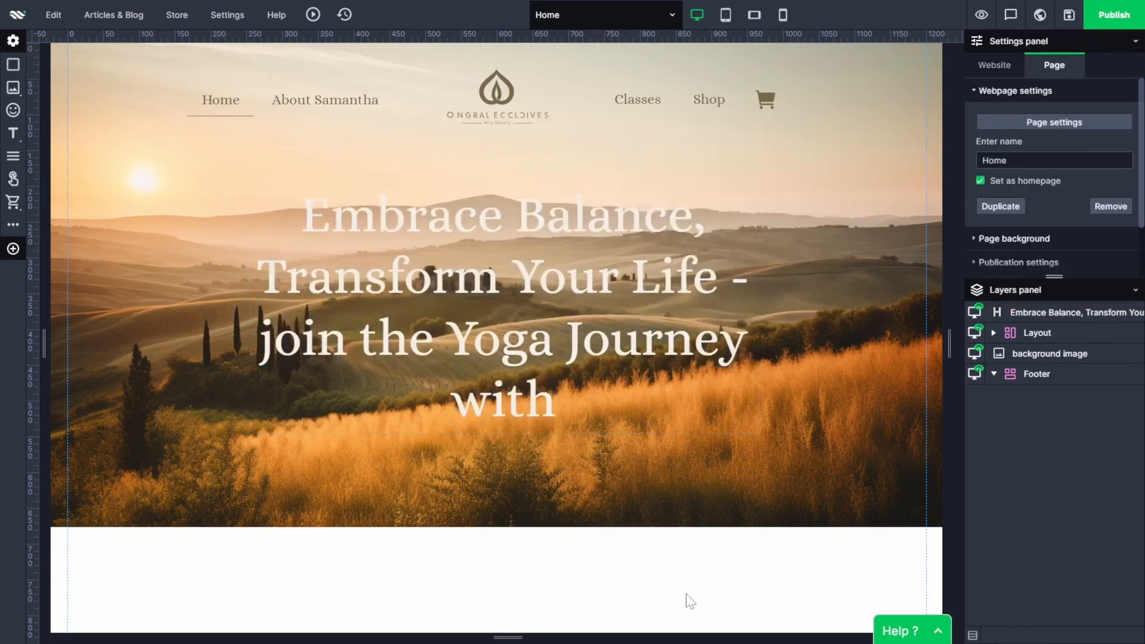
Widen the heading's box to about 852 px and centre it horizontally on the page at about X 174, Y 216 px.
left_click(782, 292)
left_click_drag(782, 292, 853, 309)
left_click_drag(716, 287, 668, 306)
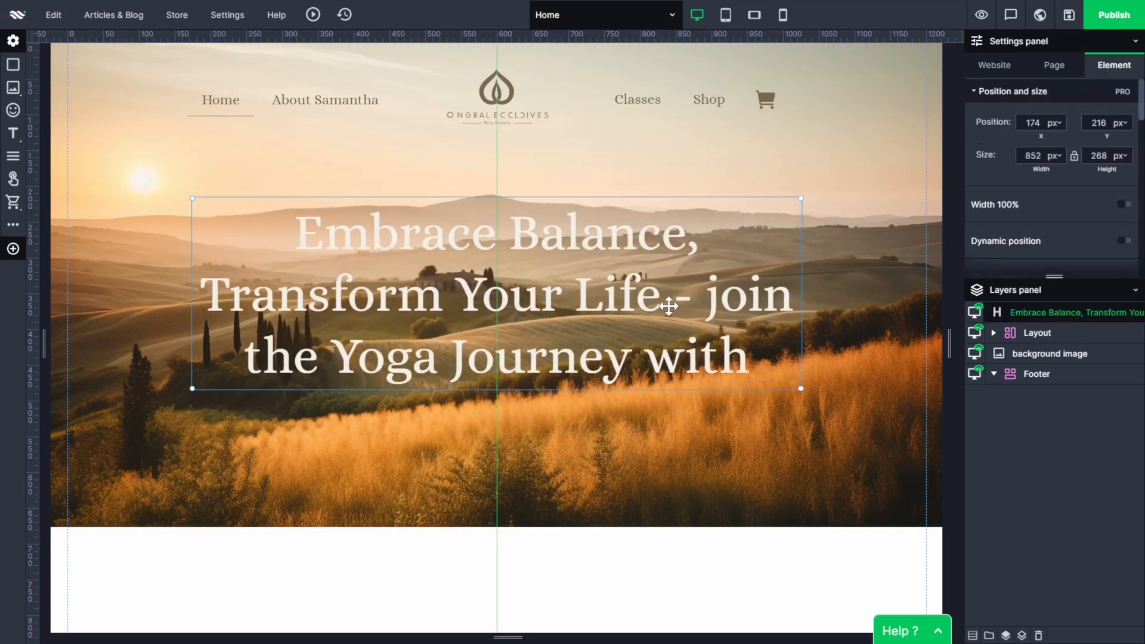
left_click(636, 580)
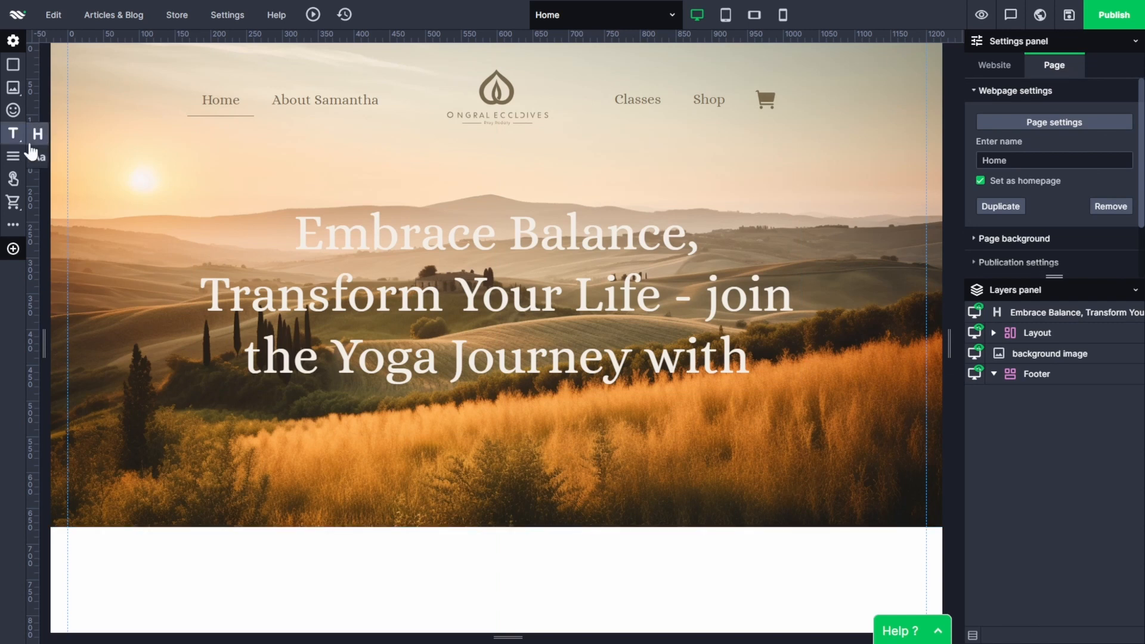
Add a second header element below the heading in the Header 1 style, containing the trainer's full name.
left_click(37, 135)
left_click_drag(389, 129, 425, 403)
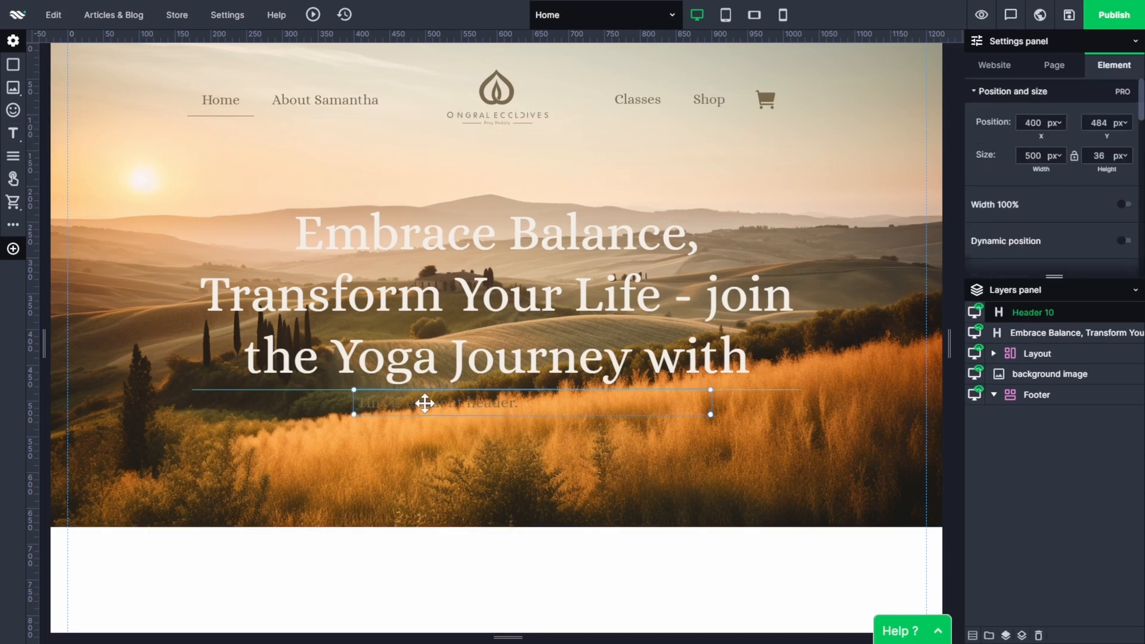
double_click(465, 404)
left_click(443, 348)
left_click(384, 376)
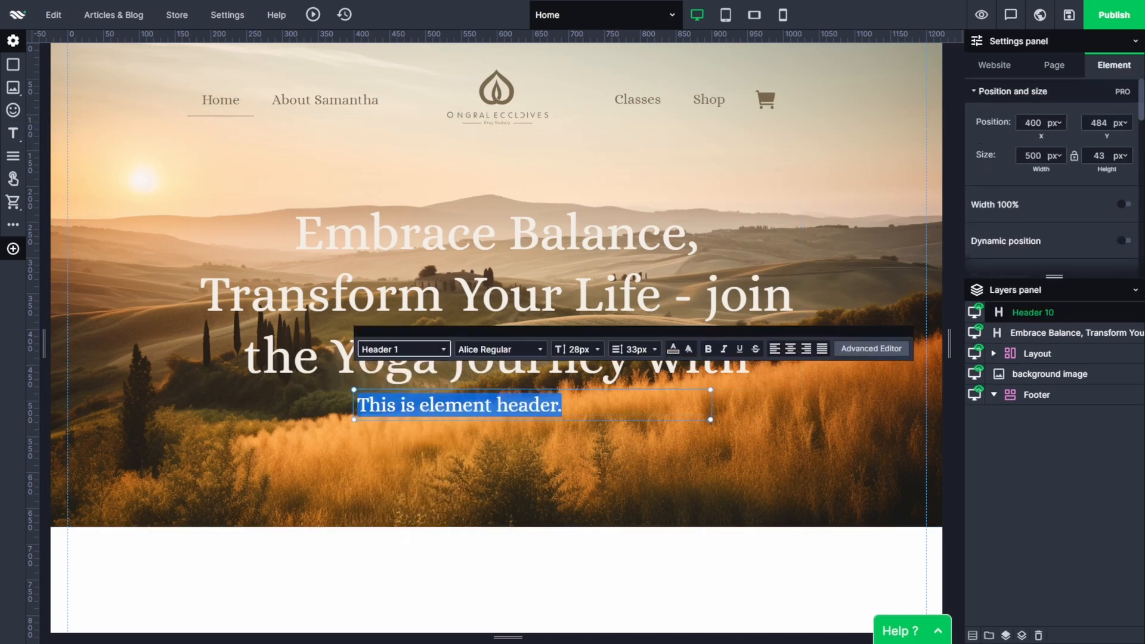
Format the trainer's name in the Oooh Baby Regular font with off-white text and centre alignment.
key("ctrl+a")
left_click(500, 349)
left_click(498, 378)
left_click(673, 349)
left_click(689, 523)
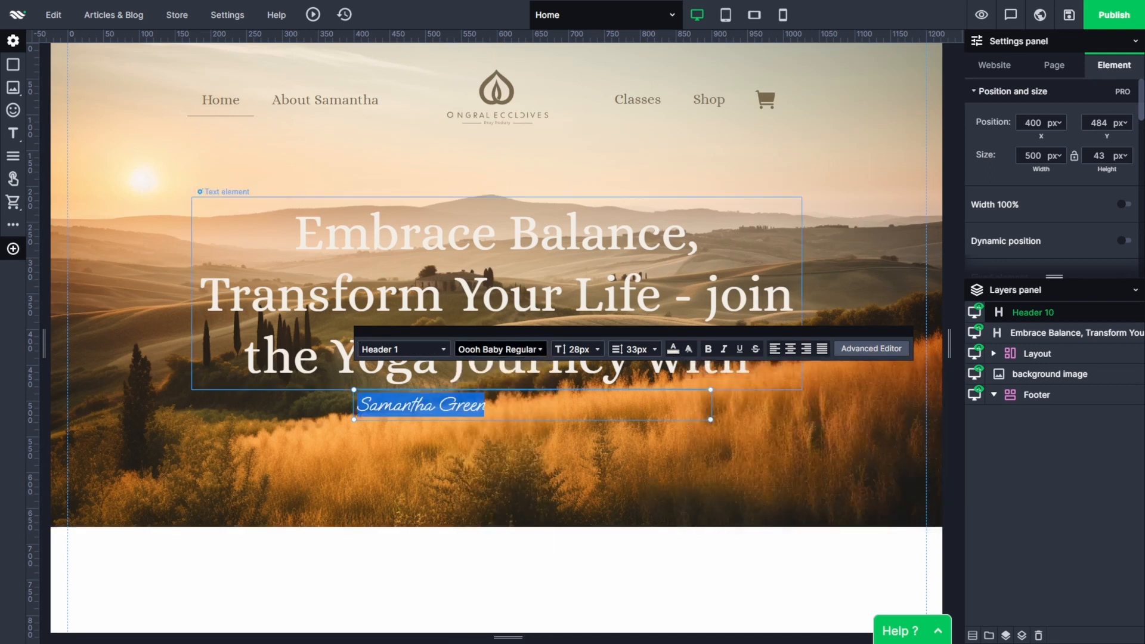
left_click(790, 348)
Set the trainer's name to 72px and move it directly beneath the heading.
left_click(577, 349)
left_click(582, 322)
left_click(549, 564)
left_click_drag(600, 429, 576, 422)
Enlarge the trainer's name to 96px, widen its text box and centre it beneath the heading.
double_click(543, 423)
left_click(546, 340)
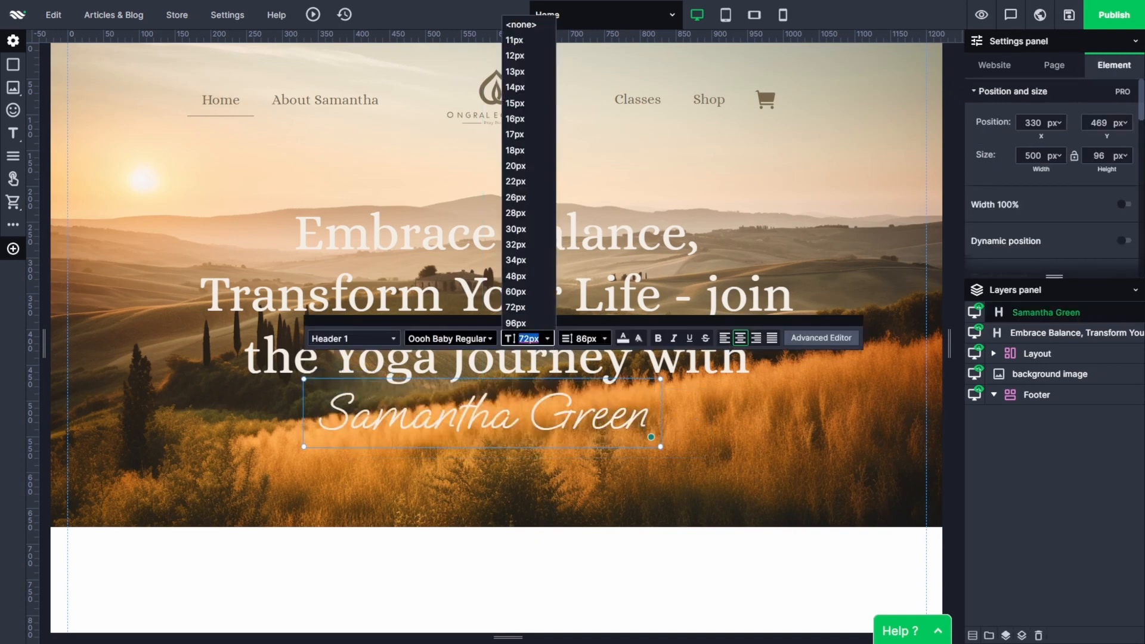
left_click(516, 323)
left_click(613, 470)
left_click_drag(659, 452, 766, 451)
left_click_drag(691, 433, 653, 428)
Group the heading, the trainer's name and the background image, and name the group "Hero section".
left_click(1034, 356, "ctrl")
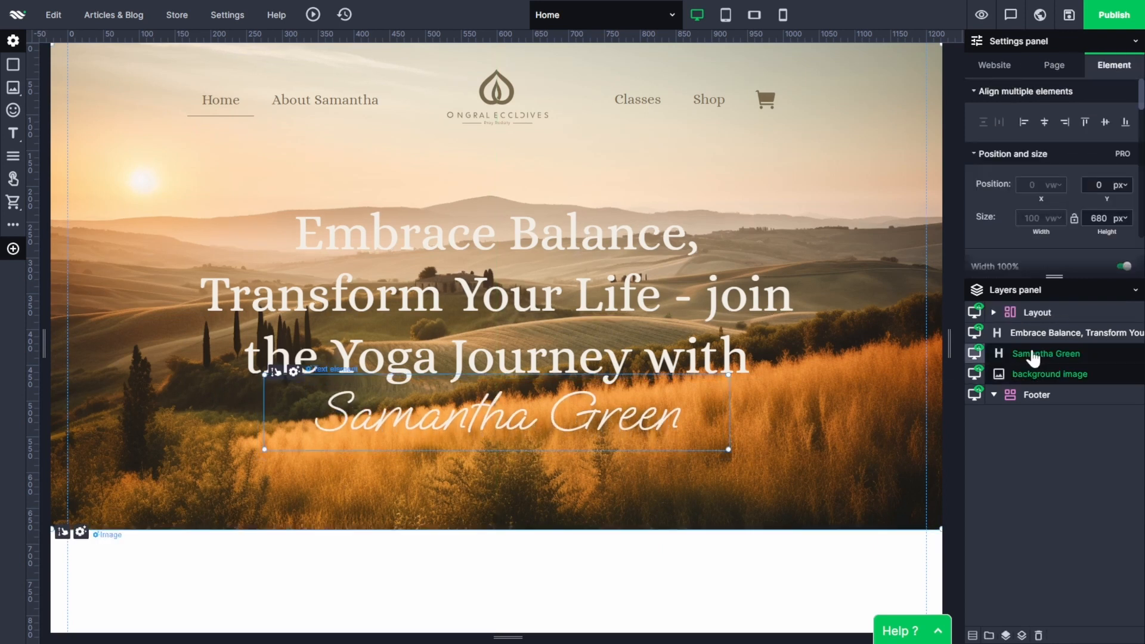
left_click(1041, 335, "ctrl")
key("ctrl+g")
double_click(1036, 334)
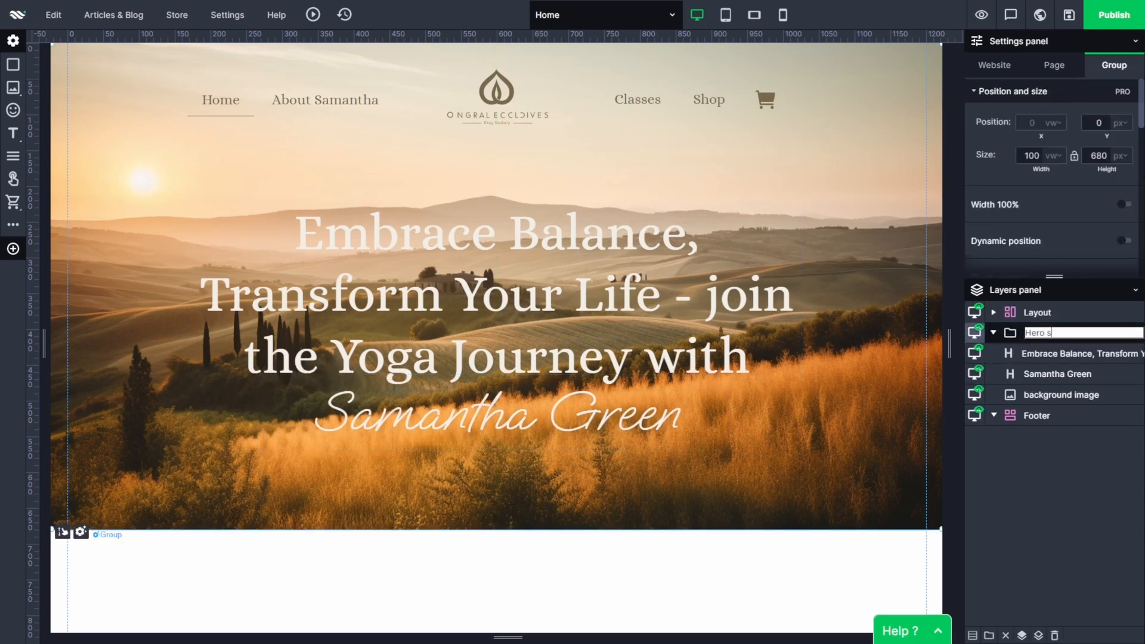
key("Return")
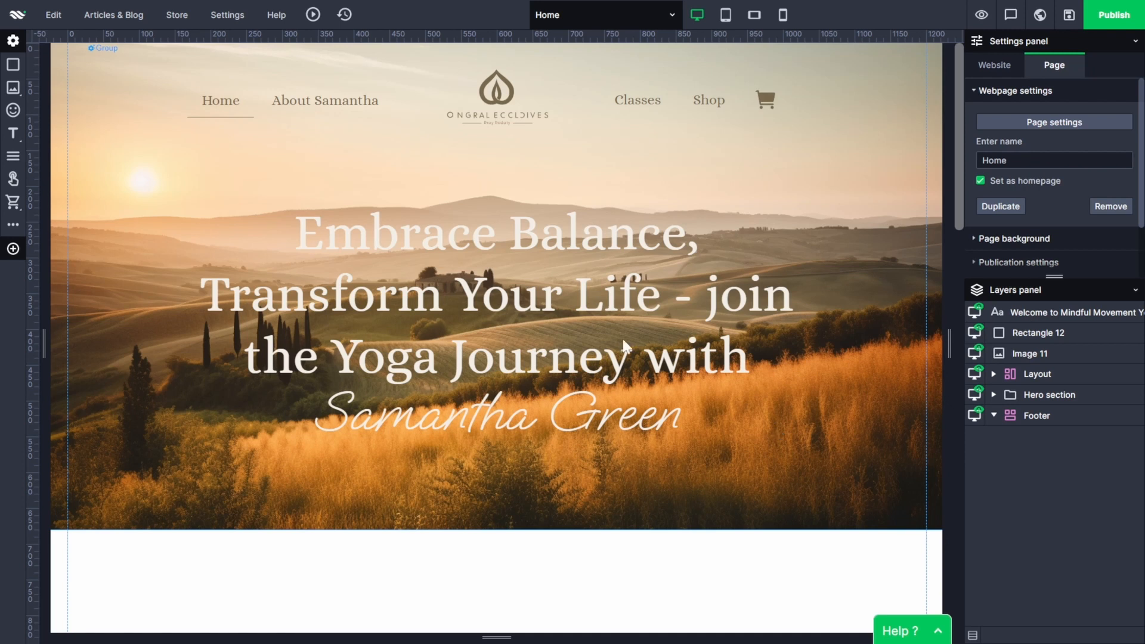
Enable the on-show animation for the main heading and set its type to Fade in.
left_click(584, 261)
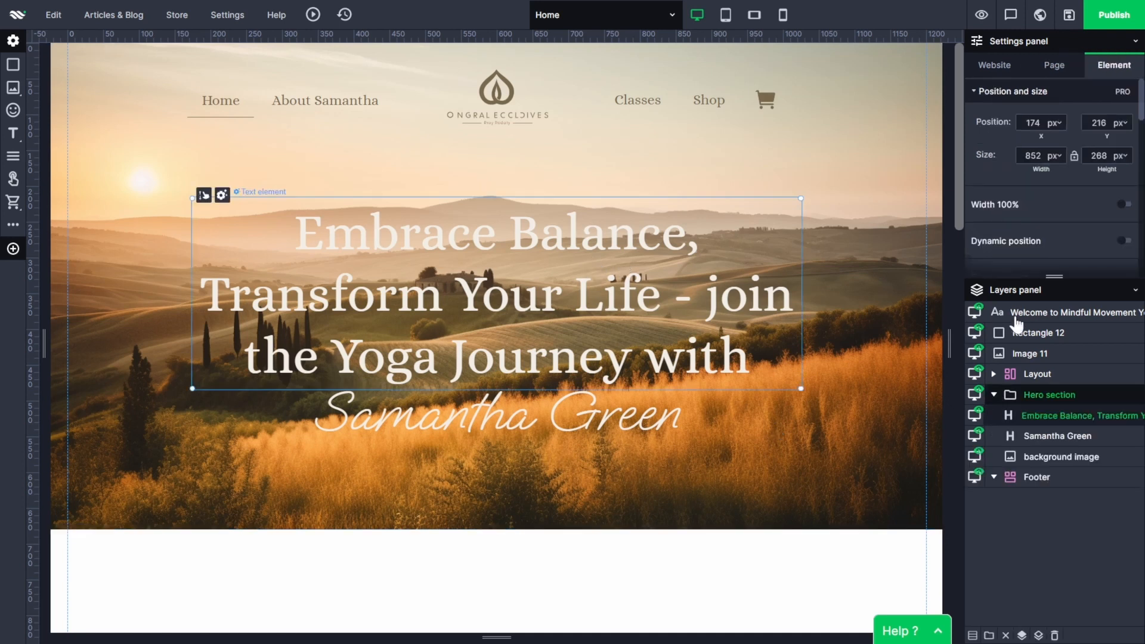
scroll(1050, 179, "down", 6)
left_click(1017, 202)
left_click(1124, 233)
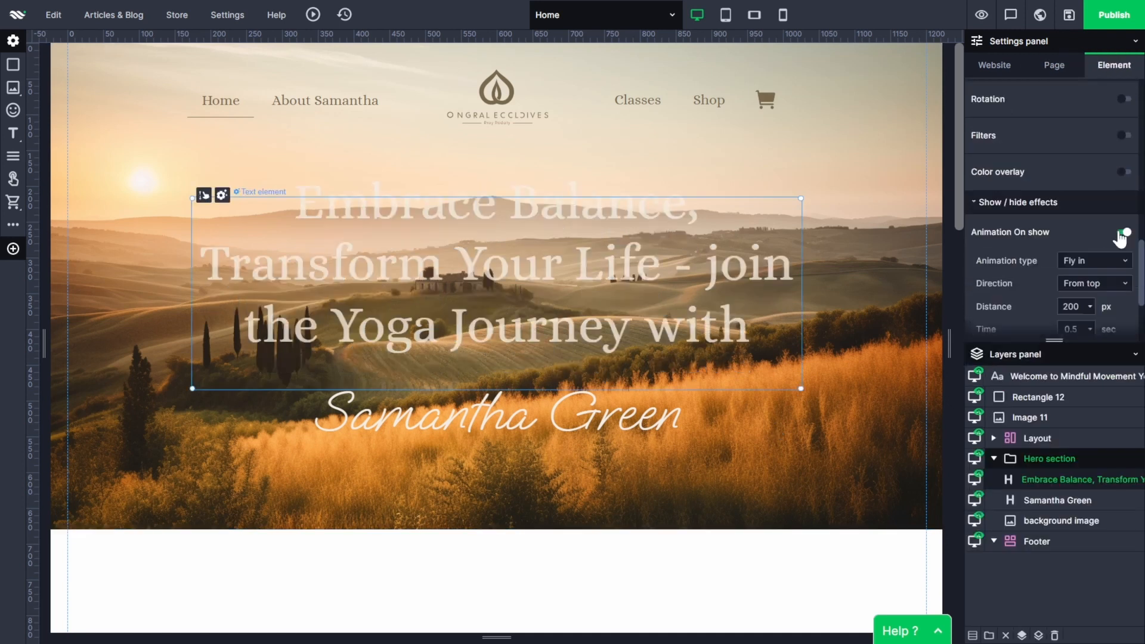
left_click(1094, 261)
left_click(1077, 294)
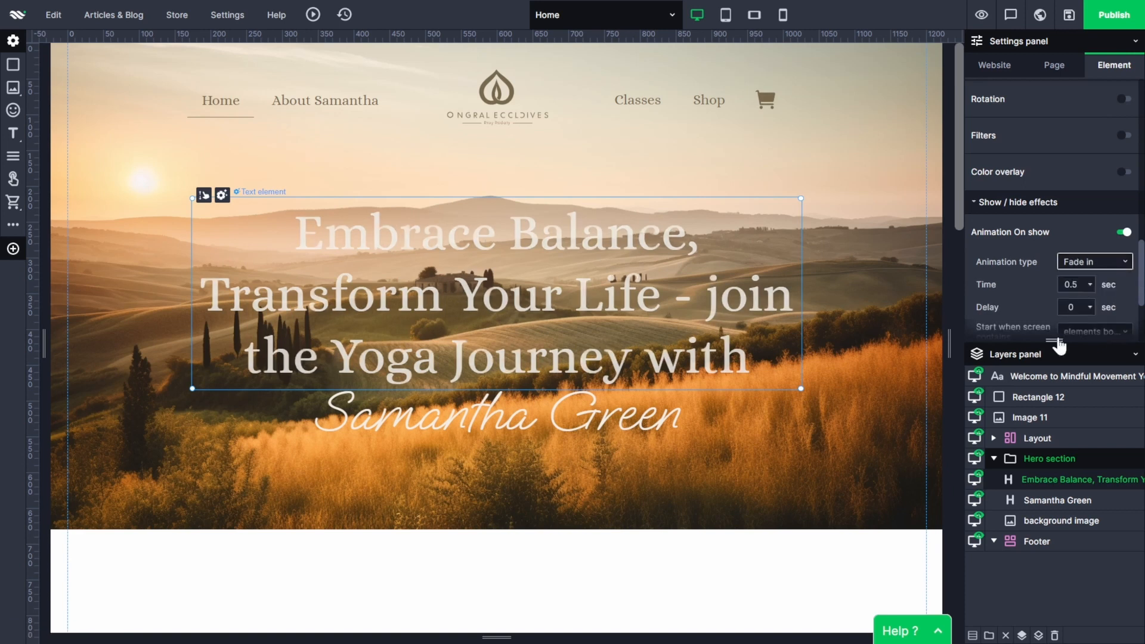
Set the heading's fade-in time to 1.4 sec and its easing to ease-in-out.
left_click_drag(1058, 345, 1059, 502)
left_click(1091, 287)
left_click_drag(1103, 322, 1105, 306)
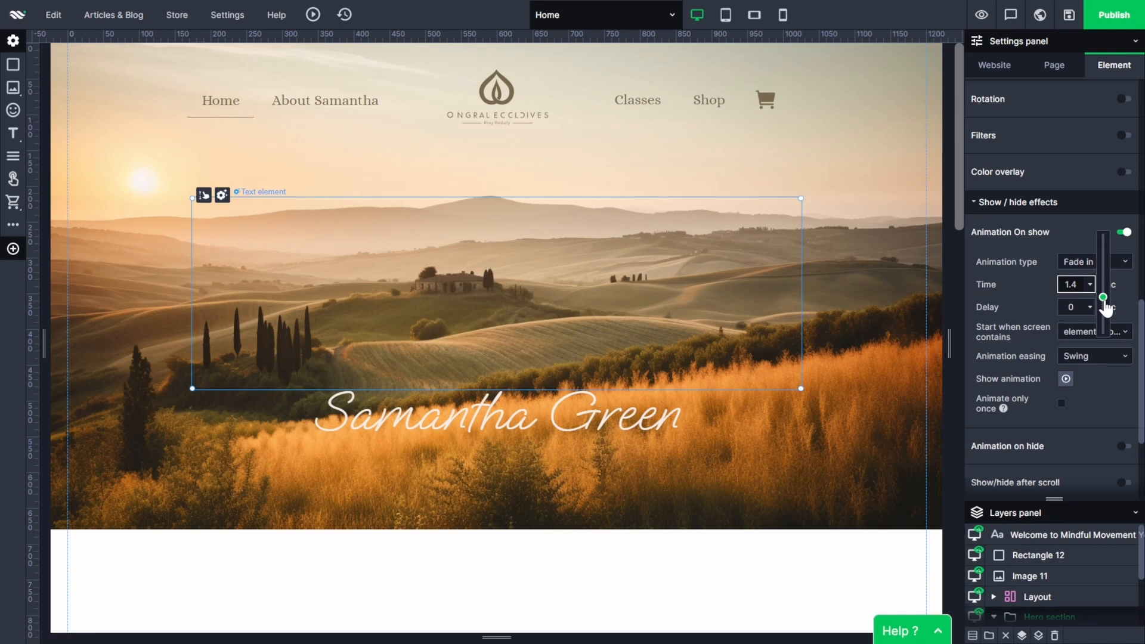
left_click(1078, 334)
left_click(1079, 335)
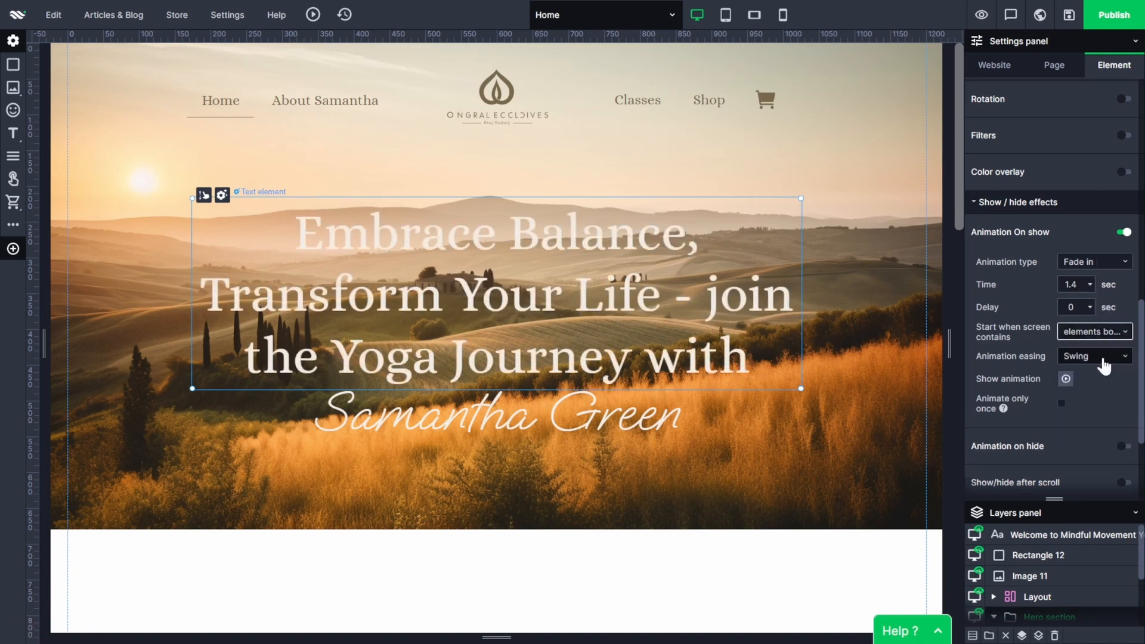
left_click(1104, 359)
left_click(1097, 436)
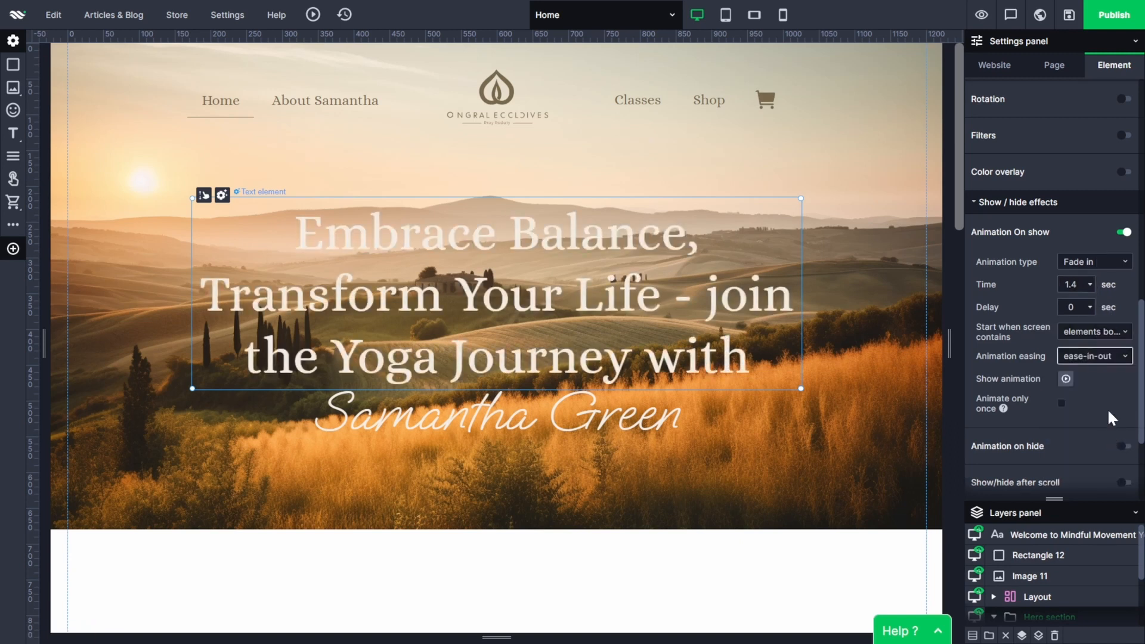
Enable the on-show animation for the trainer's name with the Reveal type and the From left direction.
left_click(635, 420)
scroll(1025, 338, "down", 10)
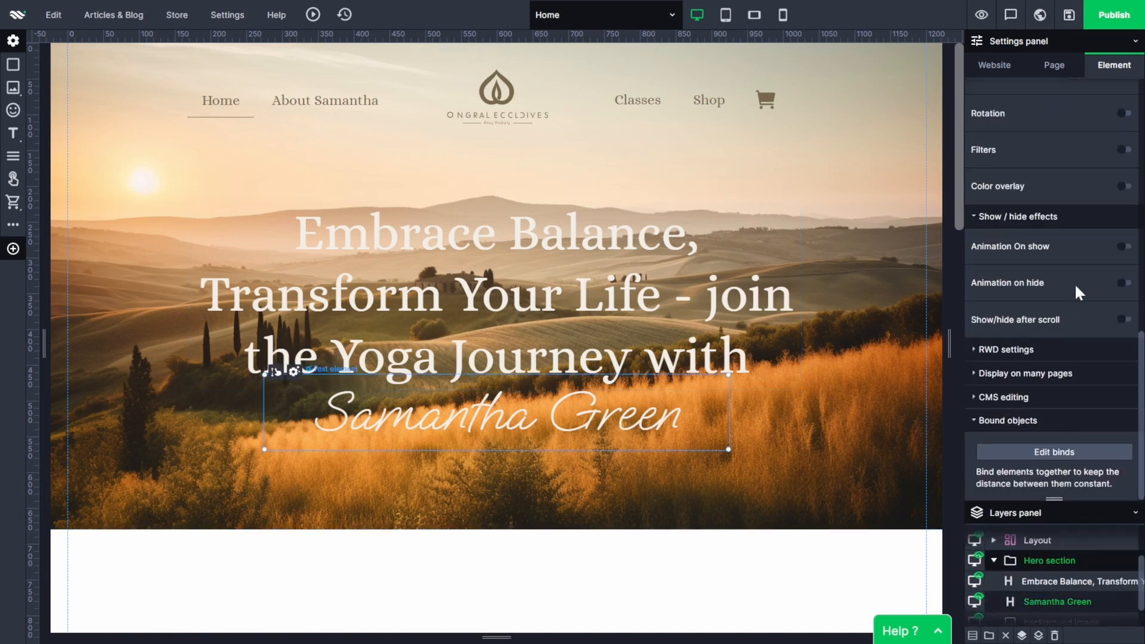
left_click(1123, 248)
left_click(1107, 276)
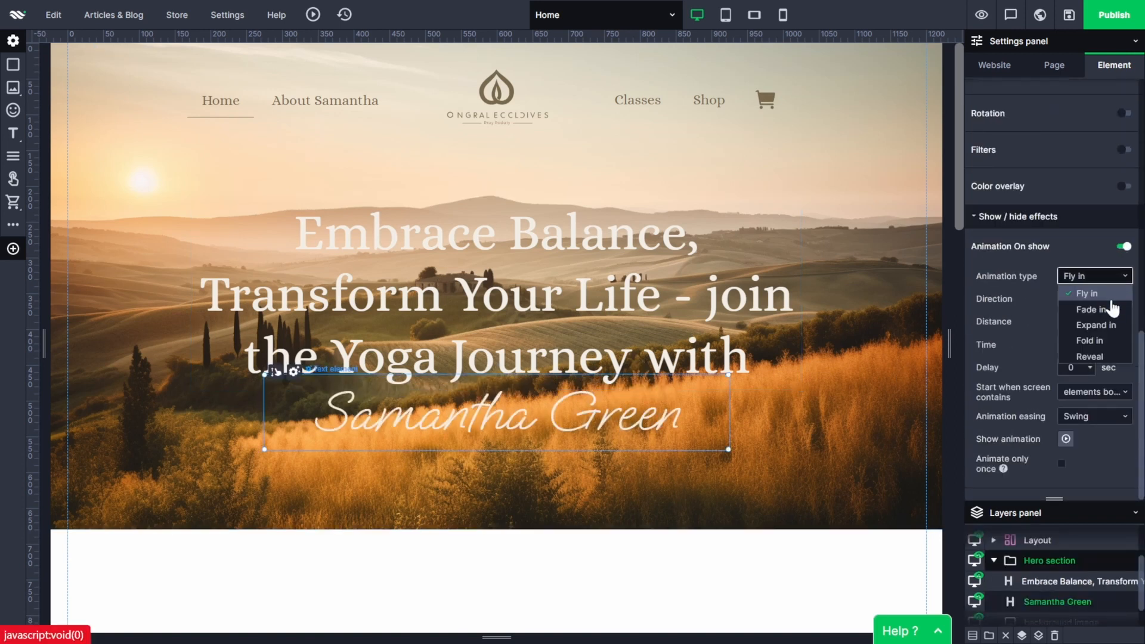
left_click(1106, 355)
left_click(1117, 302)
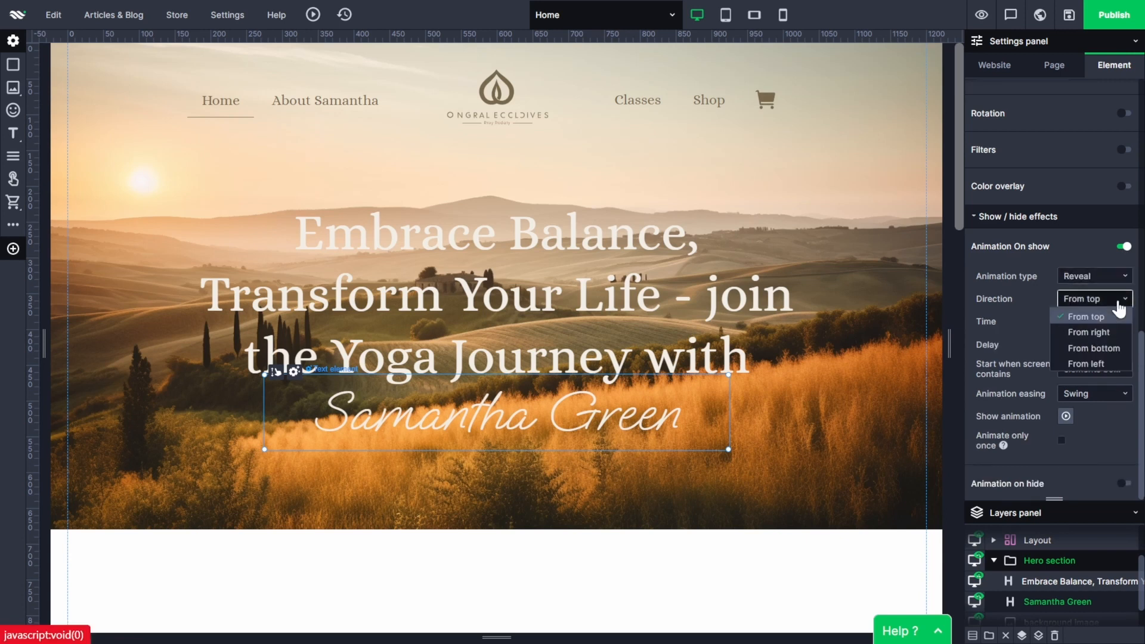
left_click(1115, 363)
Set the name's reveal animation to a time of 2.2 sec and a delay of 1.5 sec.
left_click(1091, 325)
left_click_drag(1104, 360, 1105, 317)
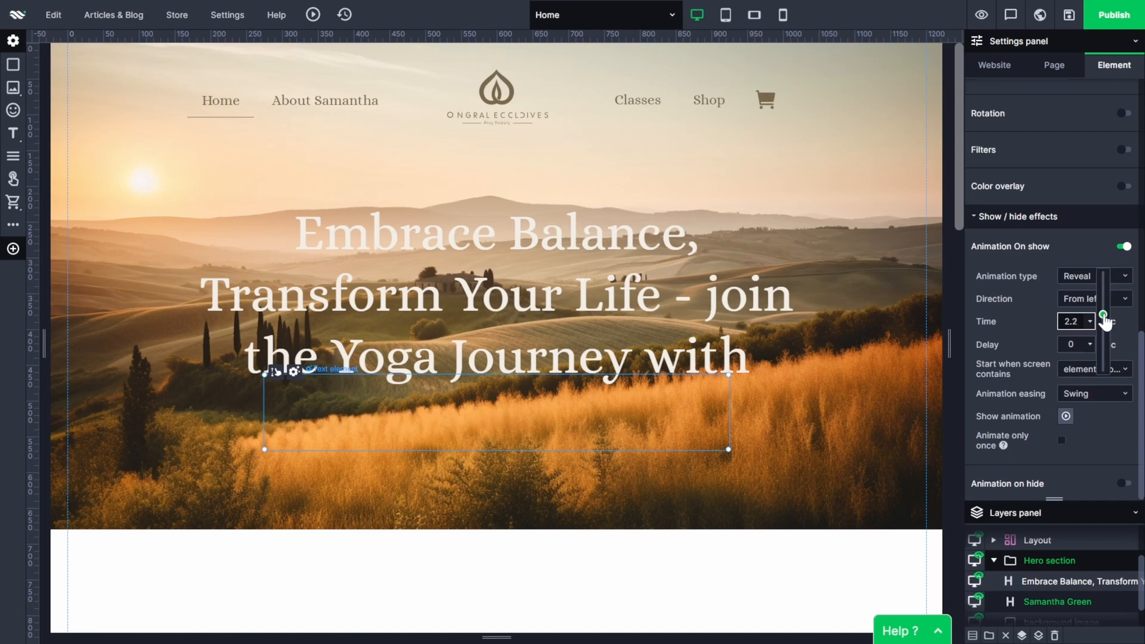
left_click(1091, 347)
left_click_drag(1105, 394, 1105, 356)
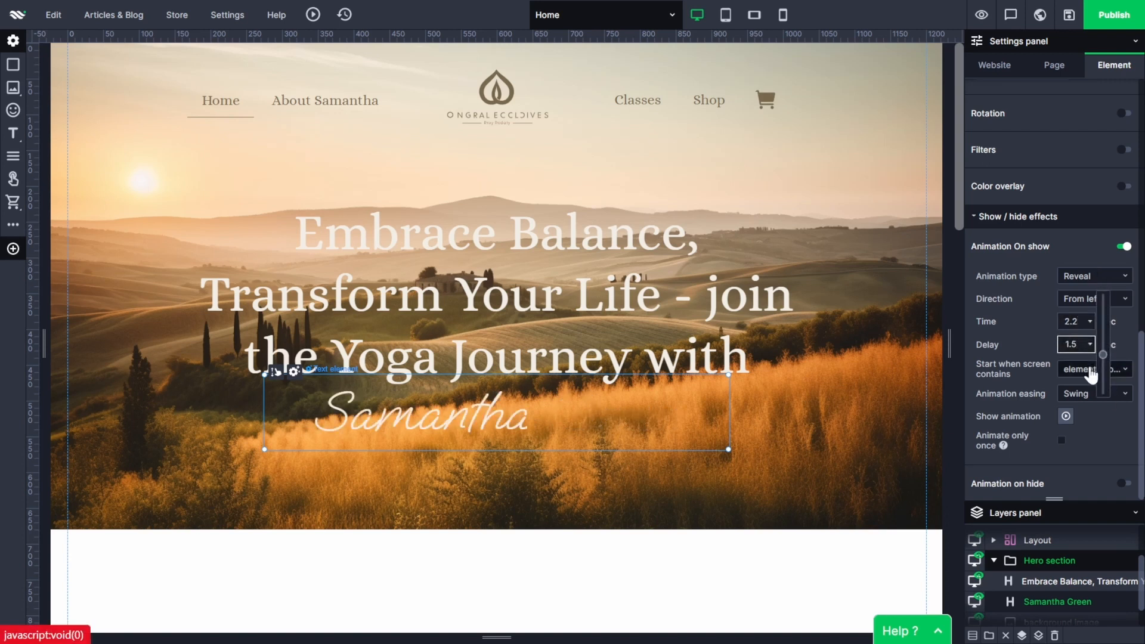
Make the name's animation start at the top of the element with Linear easing, and preview the page.
left_click(1094, 370)
left_click(1083, 460)
left_click(1094, 394)
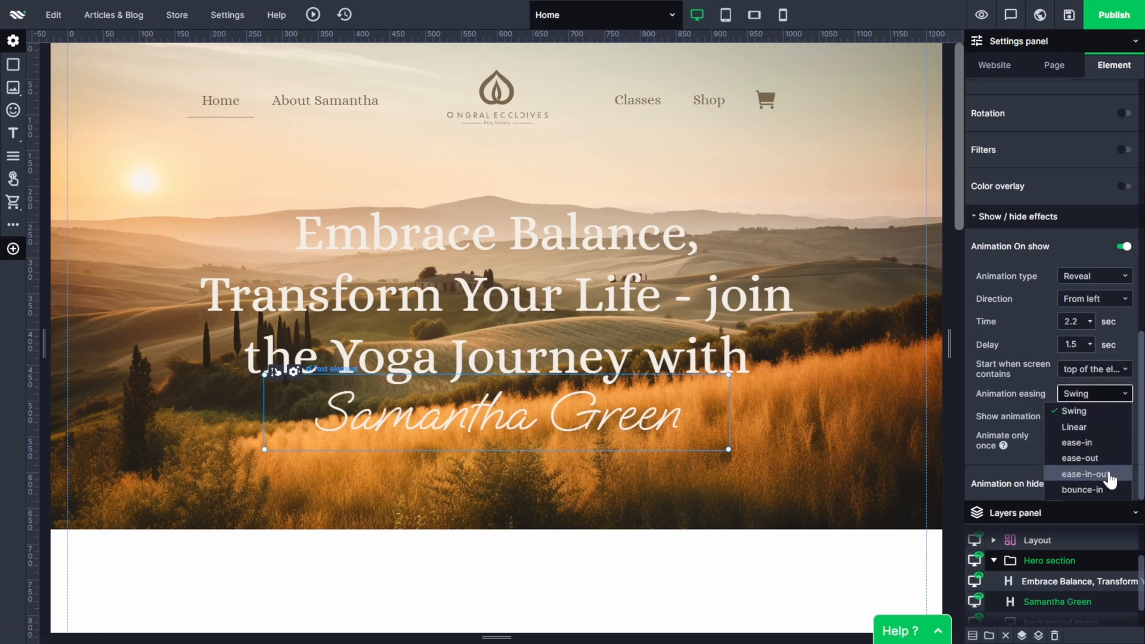
left_click(1107, 475)
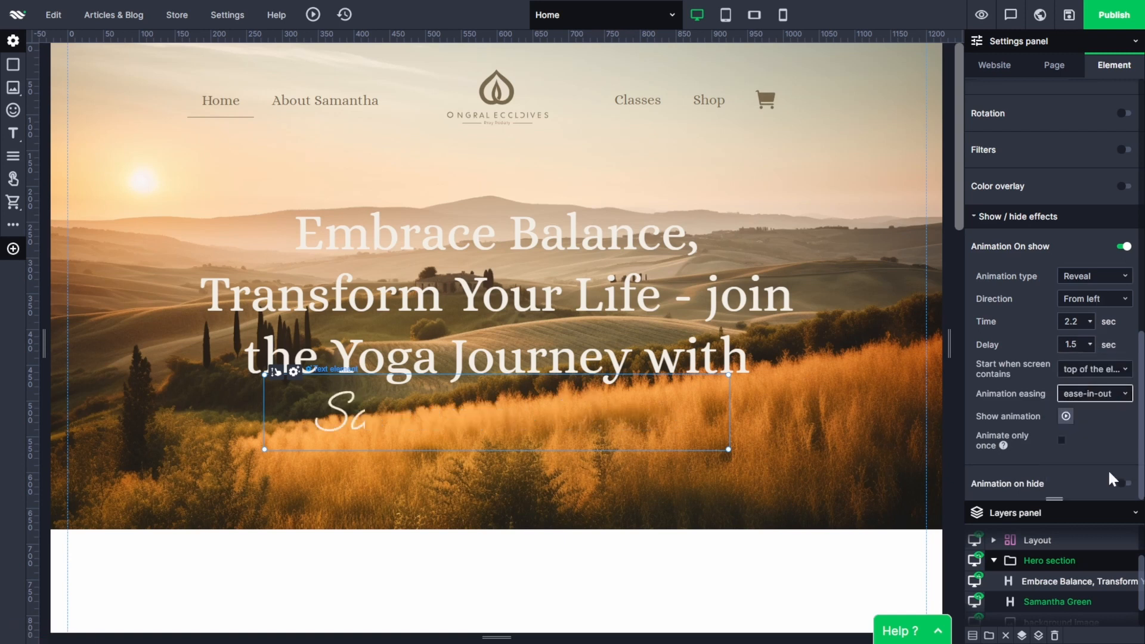
left_click(982, 15)
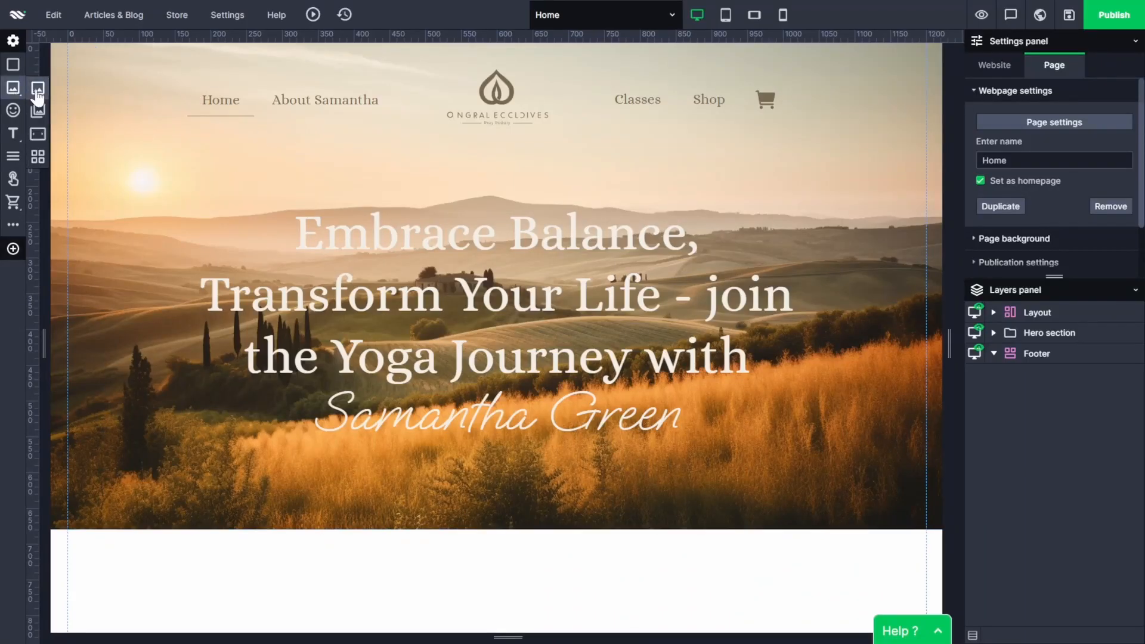
Insert the image "hero section yoga.png" below the hero section, about 623 by 349 px at X 289, Y 751 px.
left_click(38, 92)
left_click(396, 271)
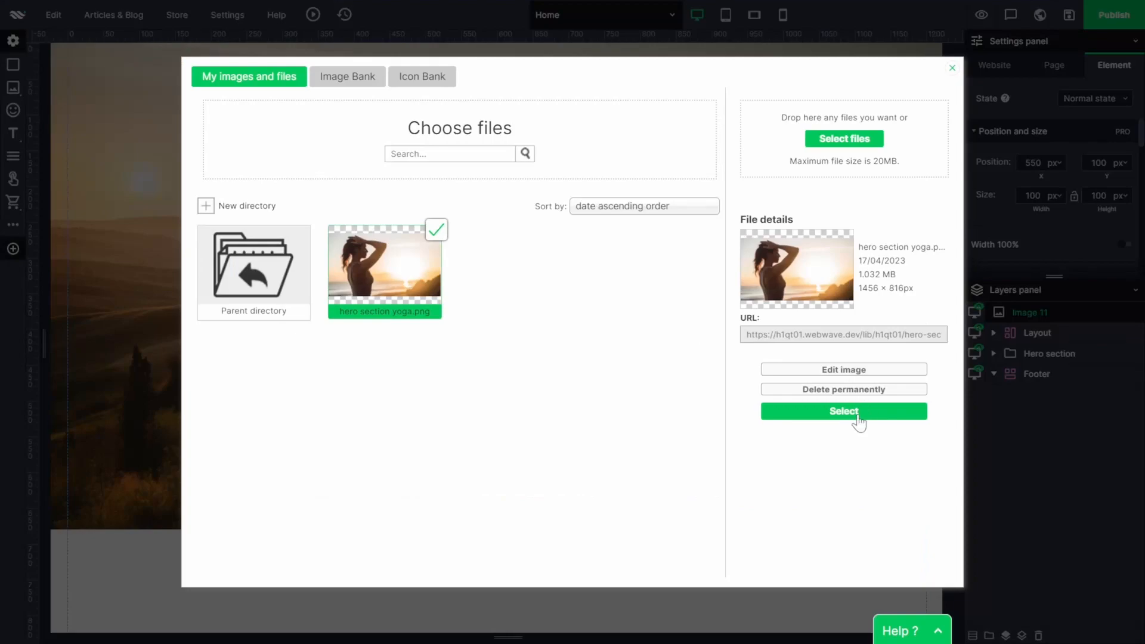
left_click(857, 412)
left_click_drag(552, 266, 562, 632)
scroll(688, 520, "down", 3)
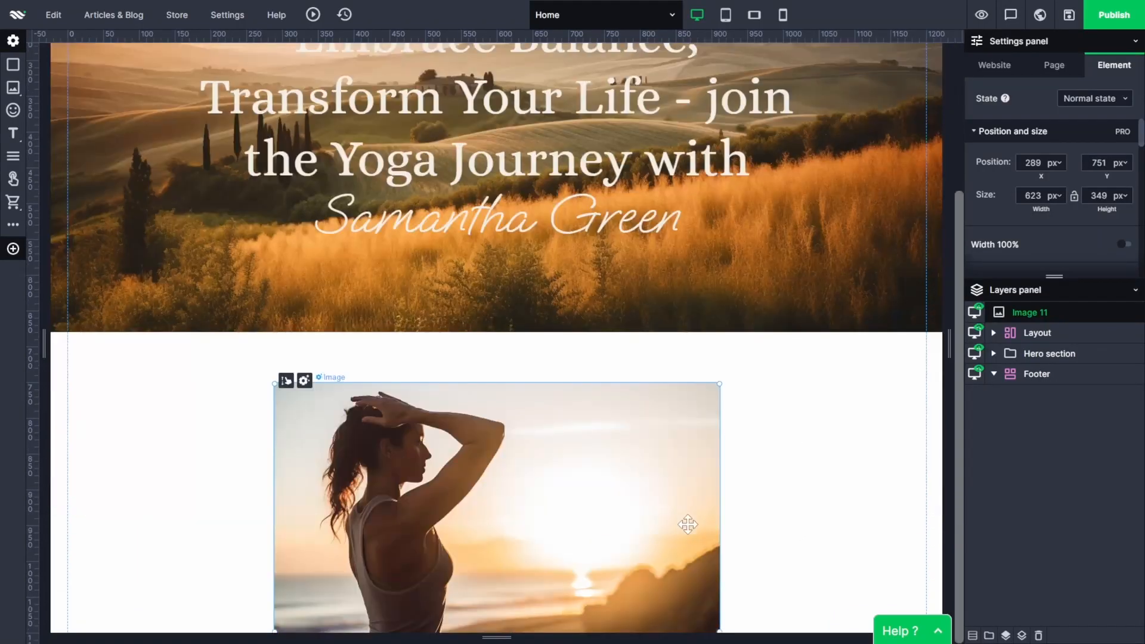
Add a 100 by 100 px rectangle and place it far below the image, at about X 529, Y 2272 px.
left_click(13, 64)
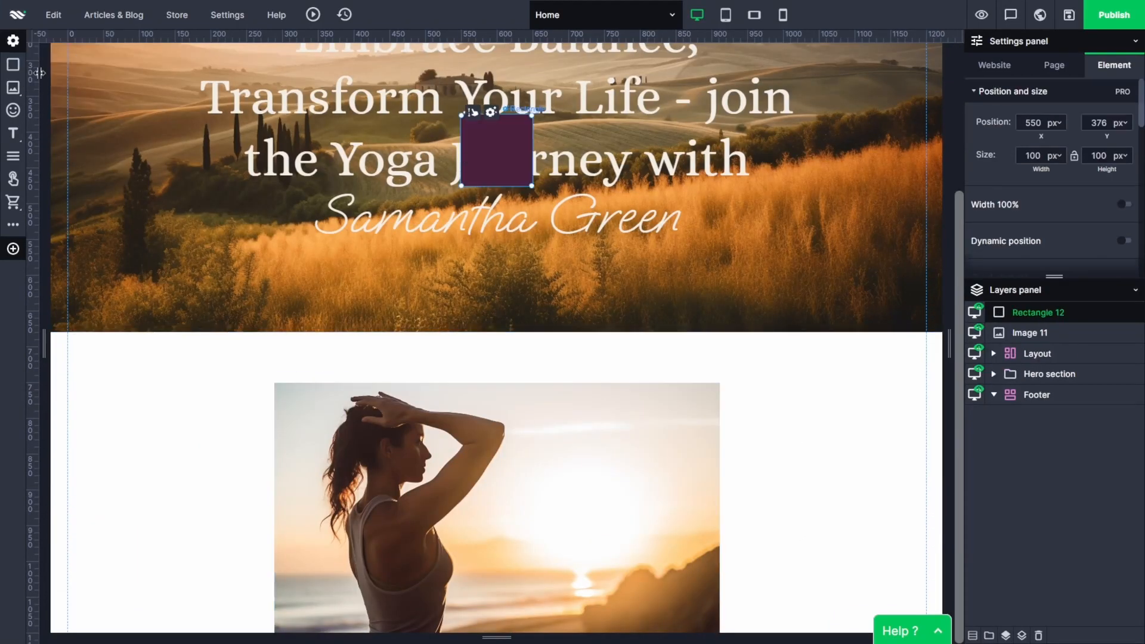
left_click_drag(494, 146, 510, 560)
scroll(554, 510, "up", 15)
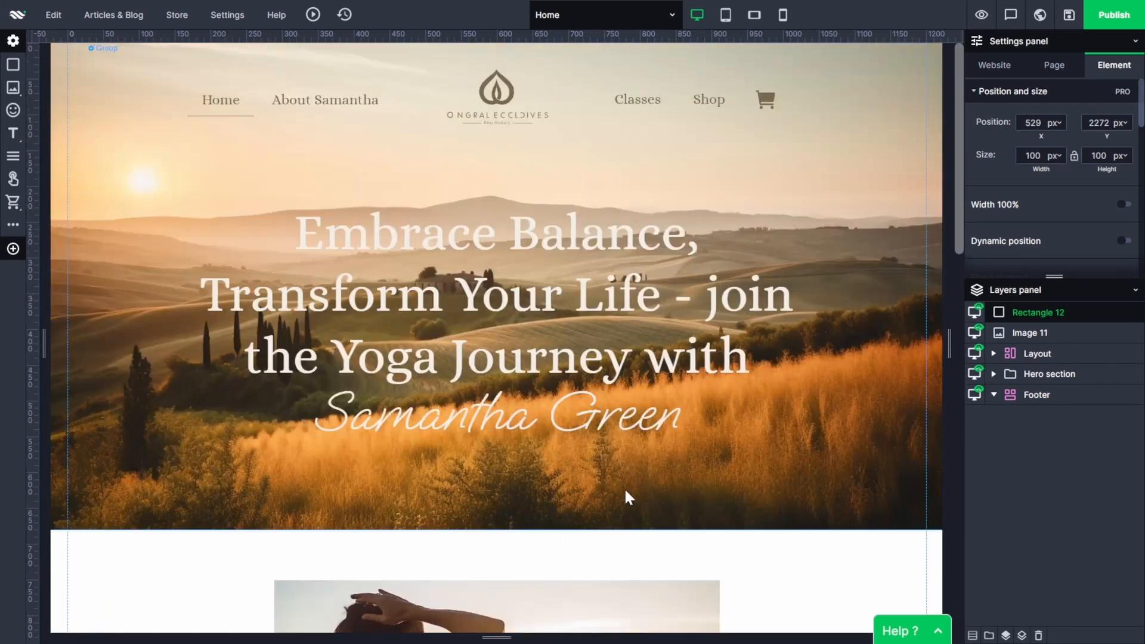
Resize the beach yoga image to 1000 by 580 px and centre it on the page at about X 100, Y 788 px.
scroll(623, 482, "down", 6)
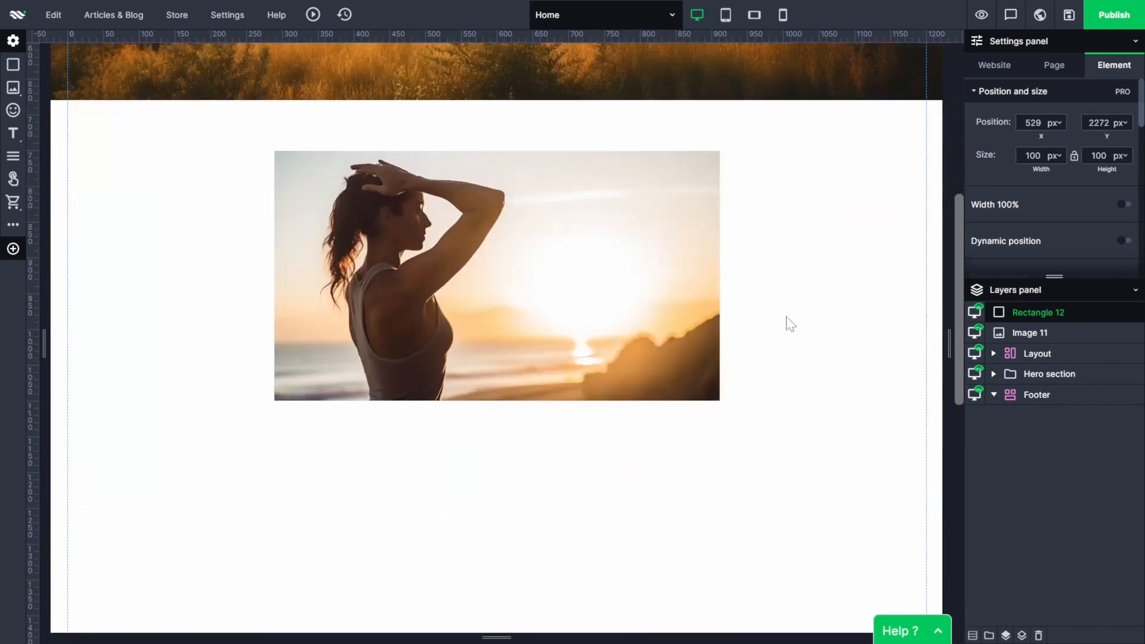
left_click(624, 266)
double_click(1033, 196)
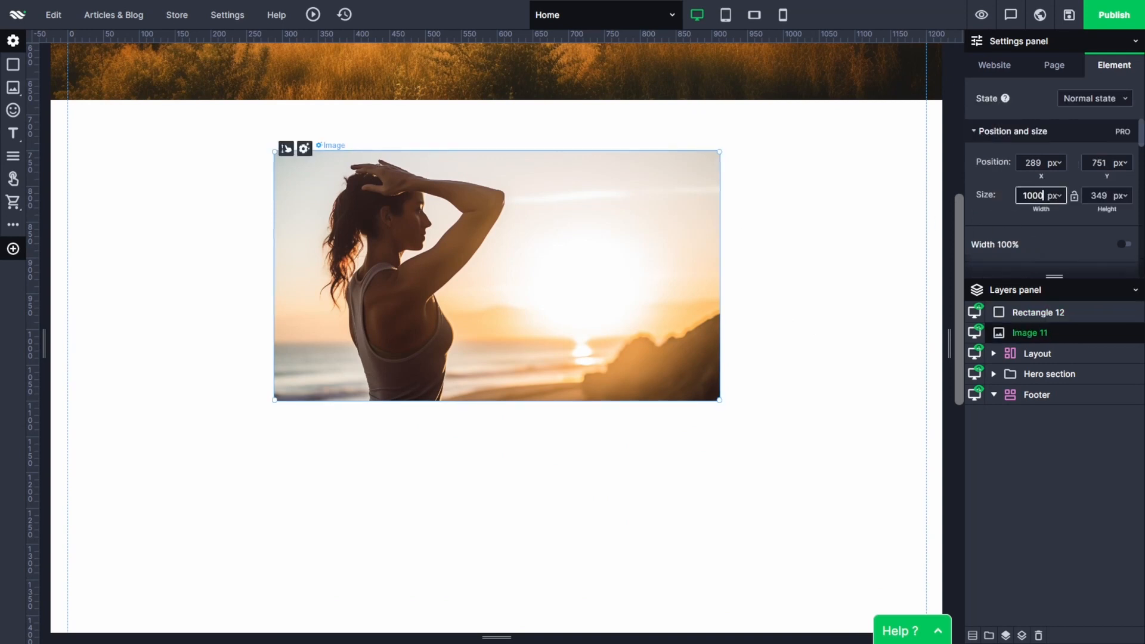
type("1000")
key("Tab")
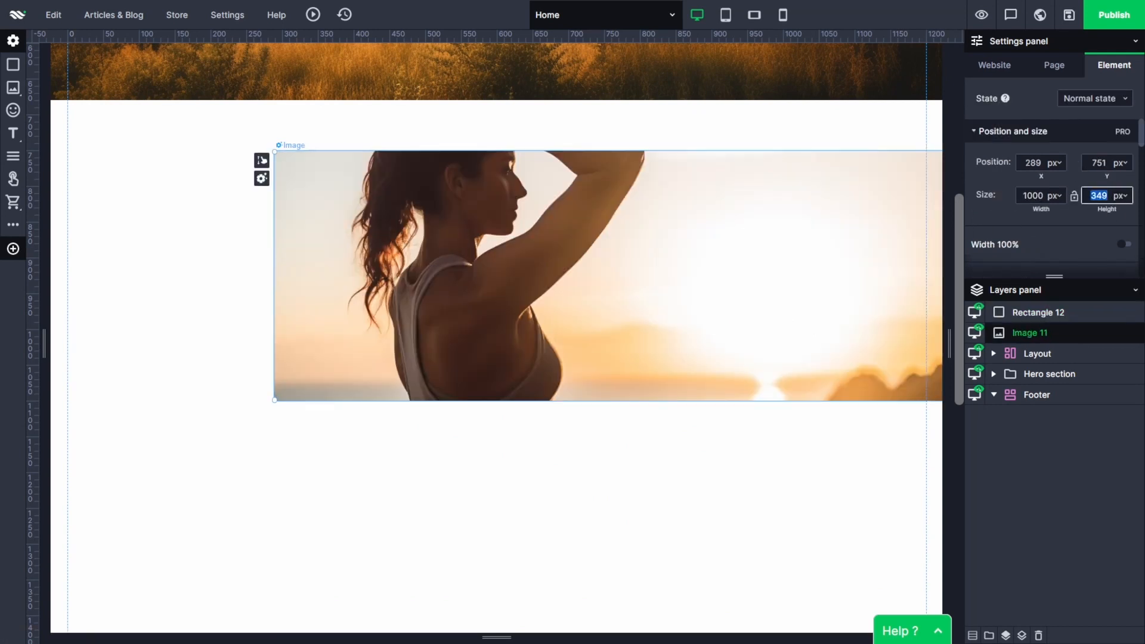
type("580")
key("Return")
left_click_drag(609, 266, 539, 288)
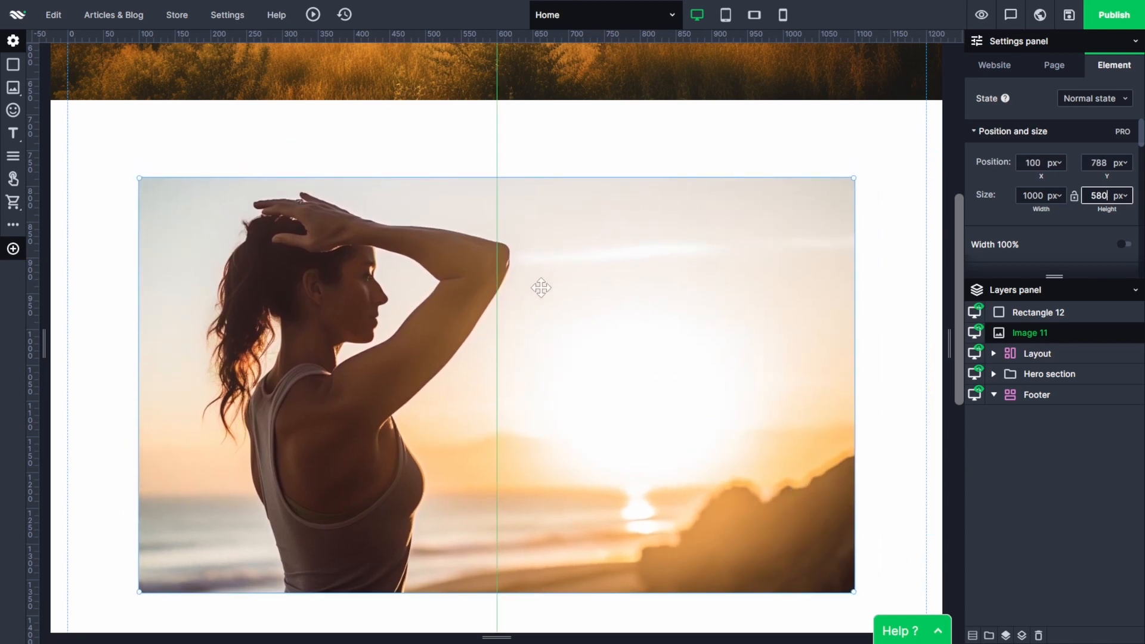
left_click(908, 208)
Add a text element over the image's bright sky at about X 628, Y 925 px, with a Mindful Movement Yoga welcome line introducing the trainer.
scroll(865, 270, "down", 1)
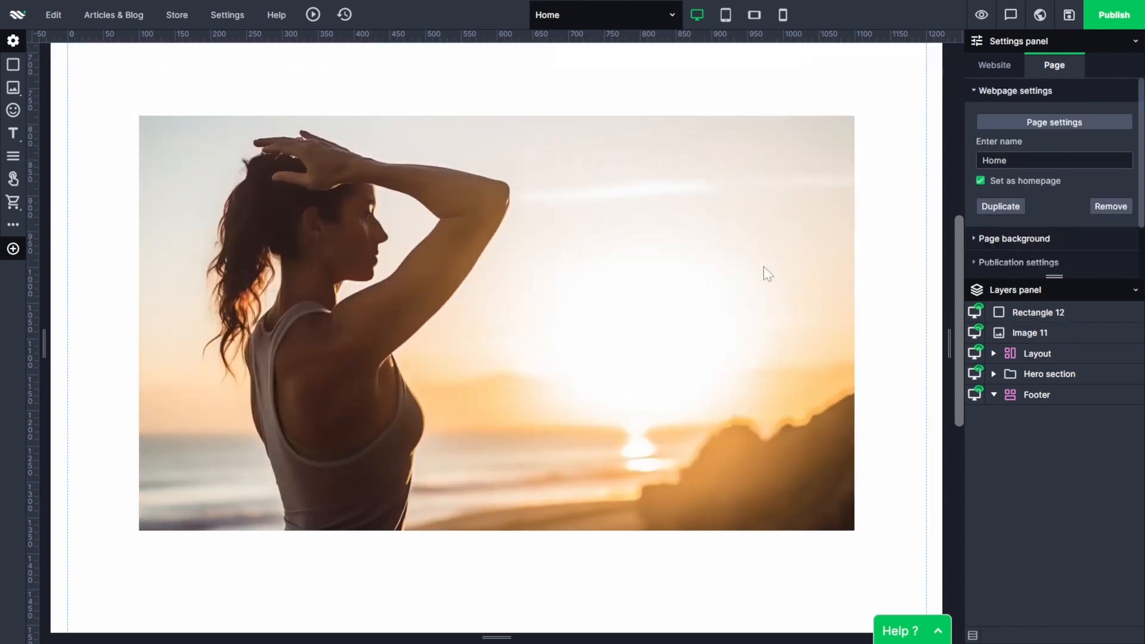
left_click(38, 156)
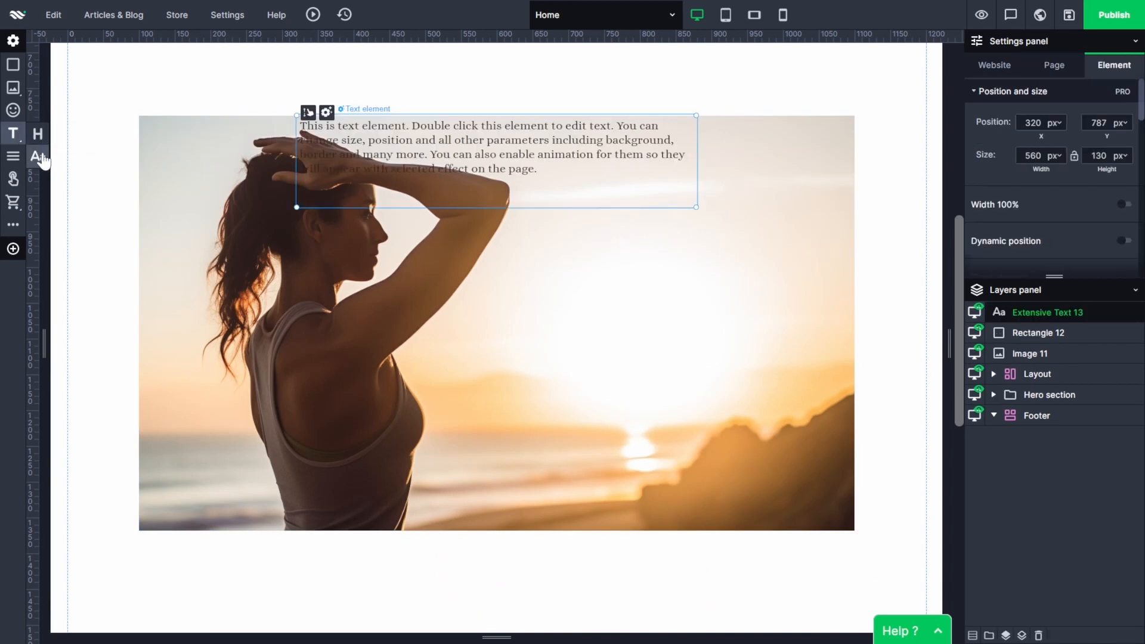
left_click_drag(542, 137, 763, 237)
double_click(764, 236)
type("Welcome to Mindful Movement Yoga, I'm Samantha!  ")
type("With a uniq")
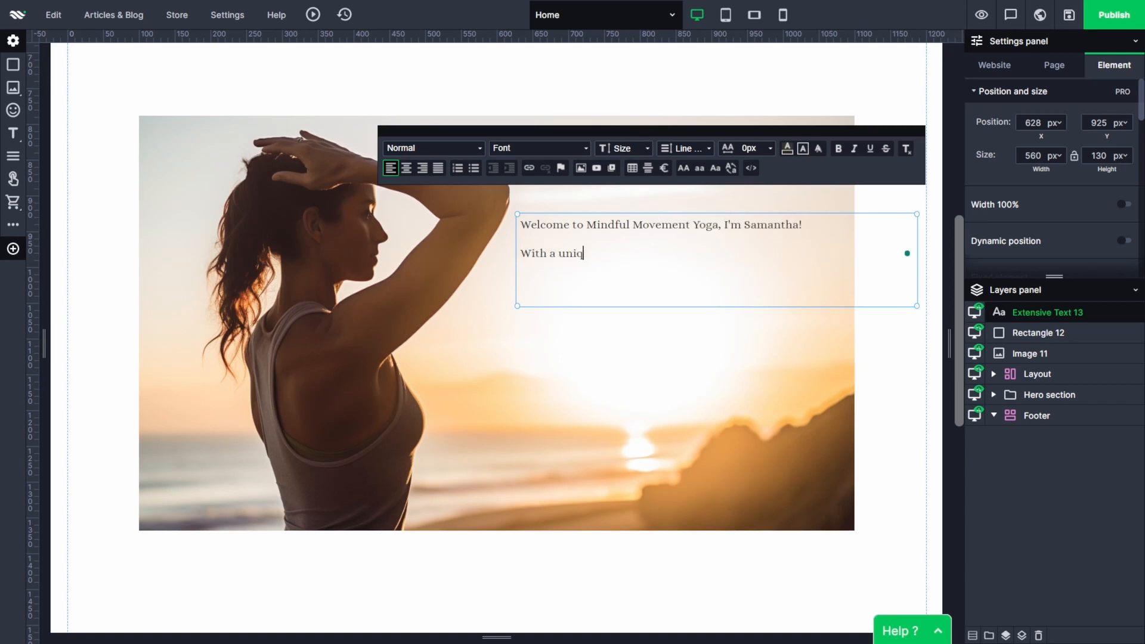
type("ue approach that combines tradition")
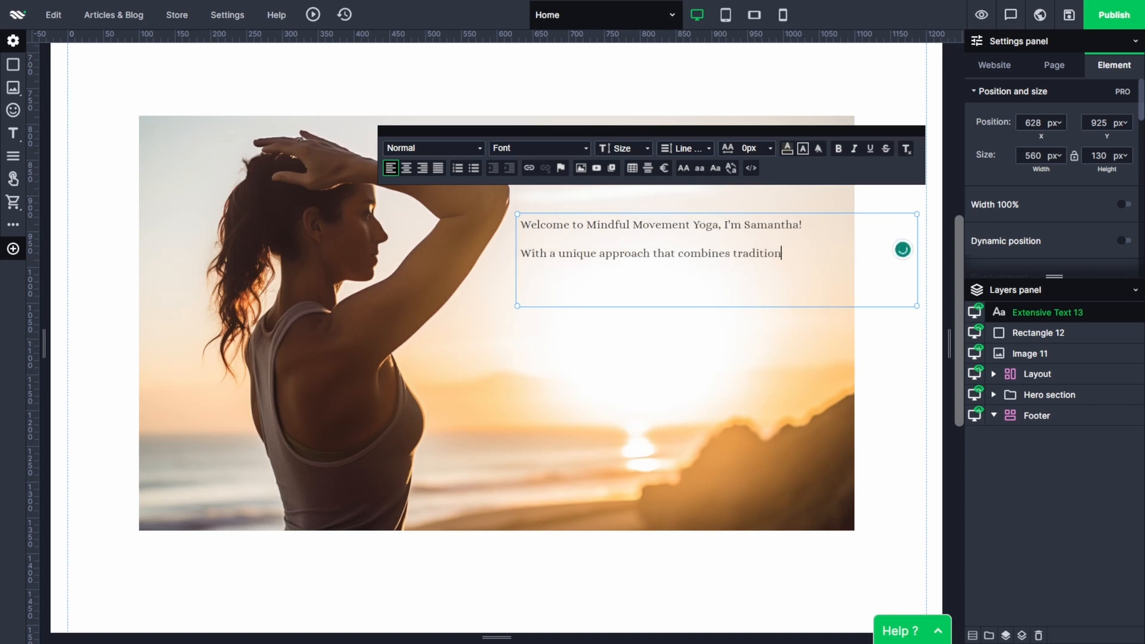
type("al practices with modern insights, I ensur")
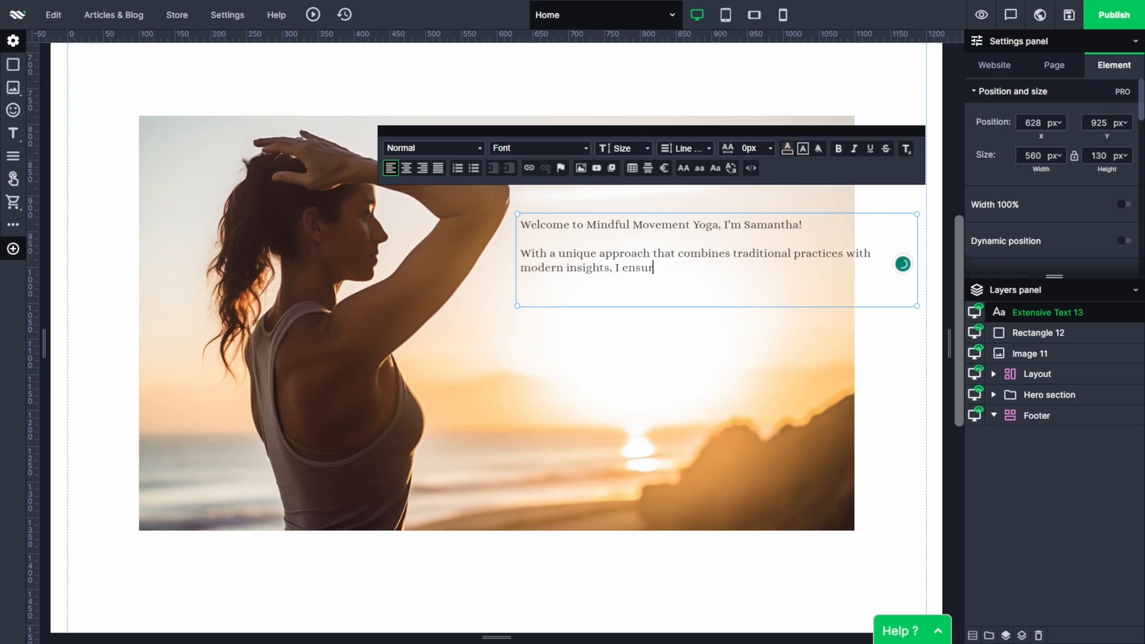
type("e a nurturing and supportive environment for students of all levels.")
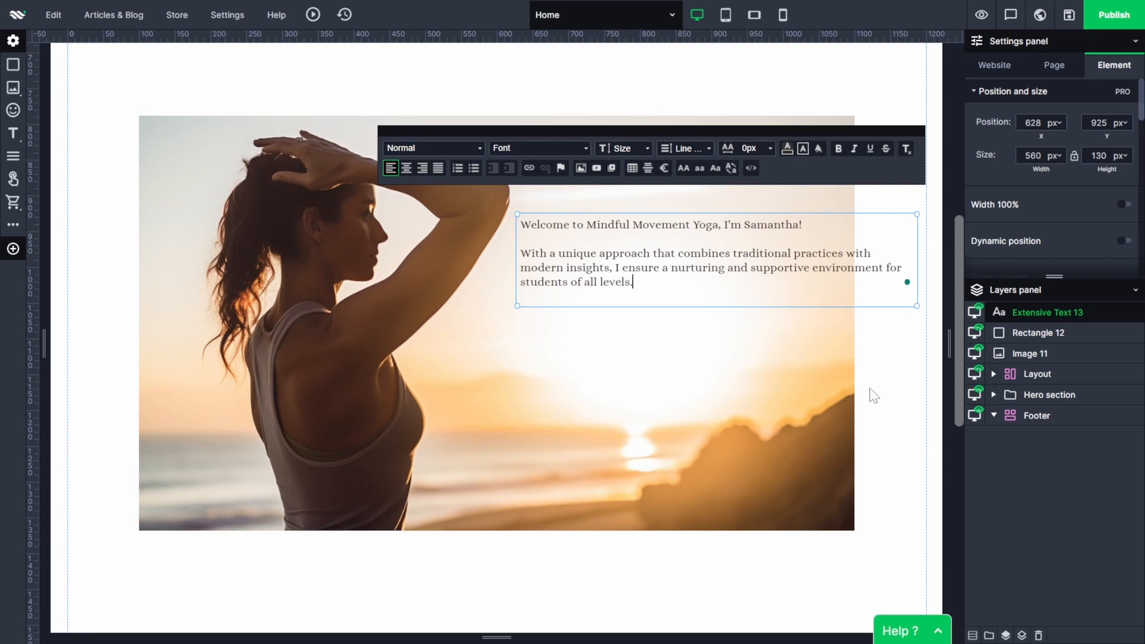
Narrow the text element to about 412 px and format its welcome line as Header 2 with font size 32.
left_click_drag(917, 306, 810, 306)
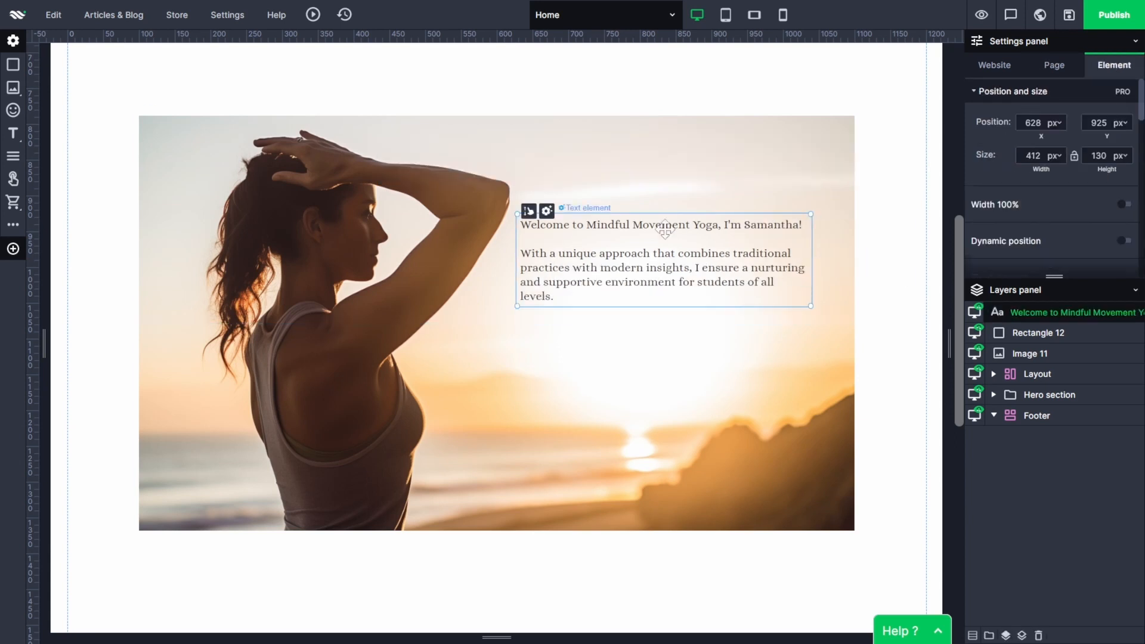
triple_click(571, 224)
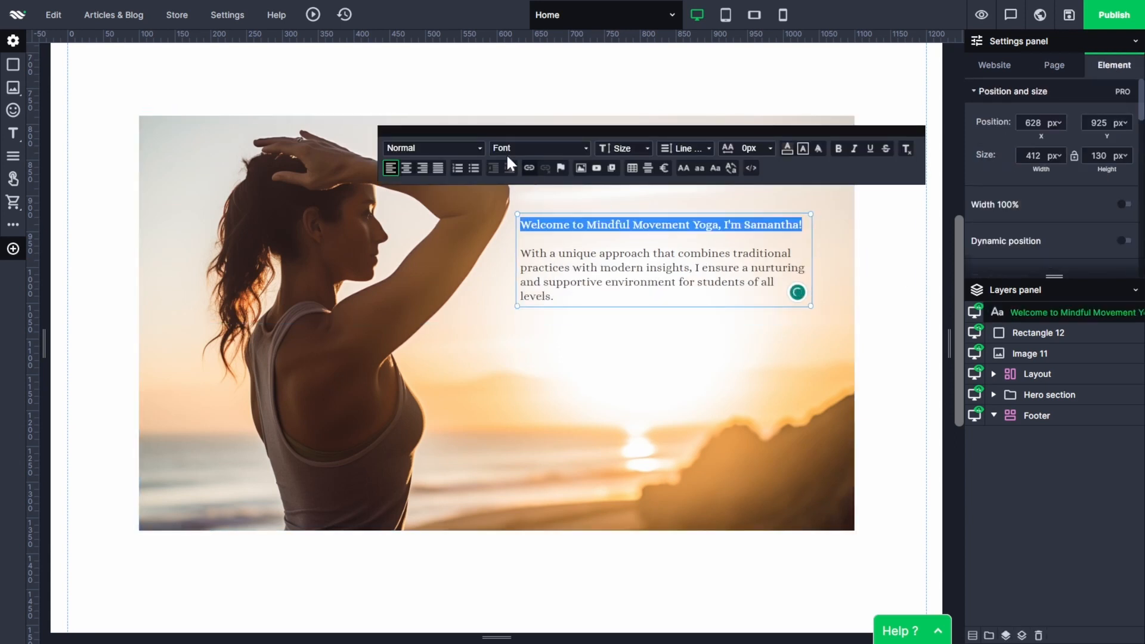
left_click(470, 149)
left_click(424, 220)
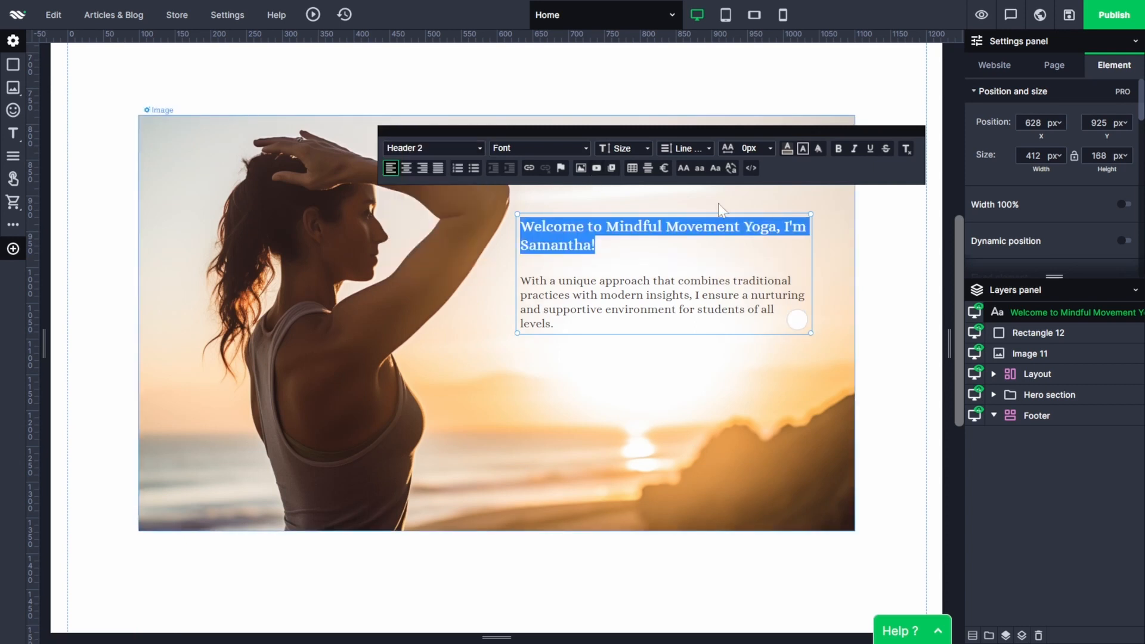
left_click(647, 148)
scroll(632, 238, "down", 5)
left_click(629, 202)
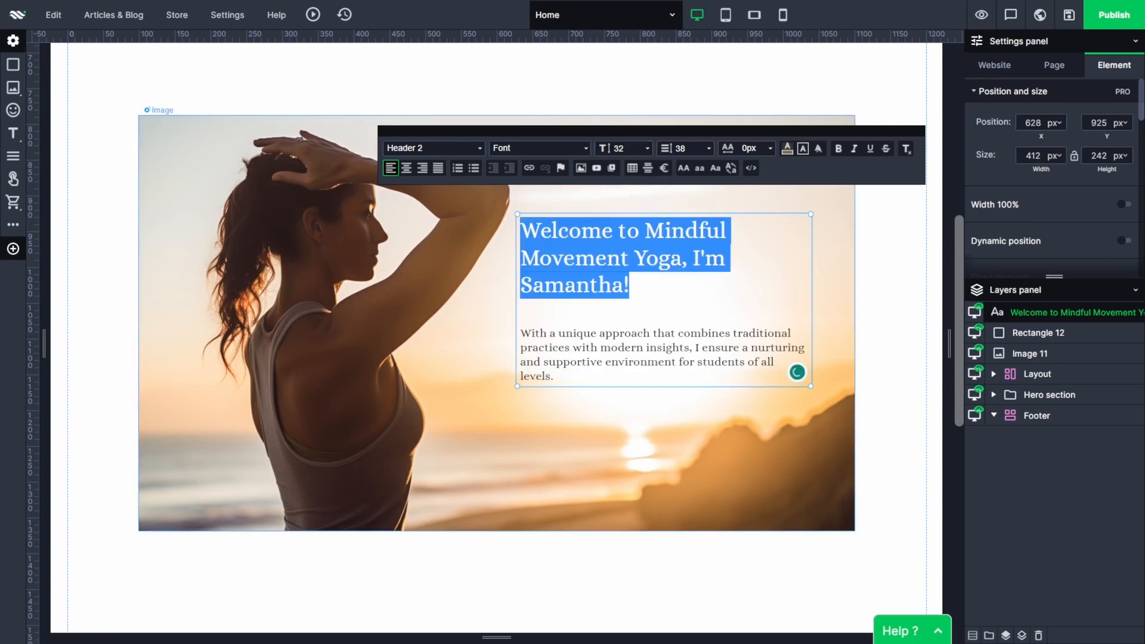
left_click(871, 404)
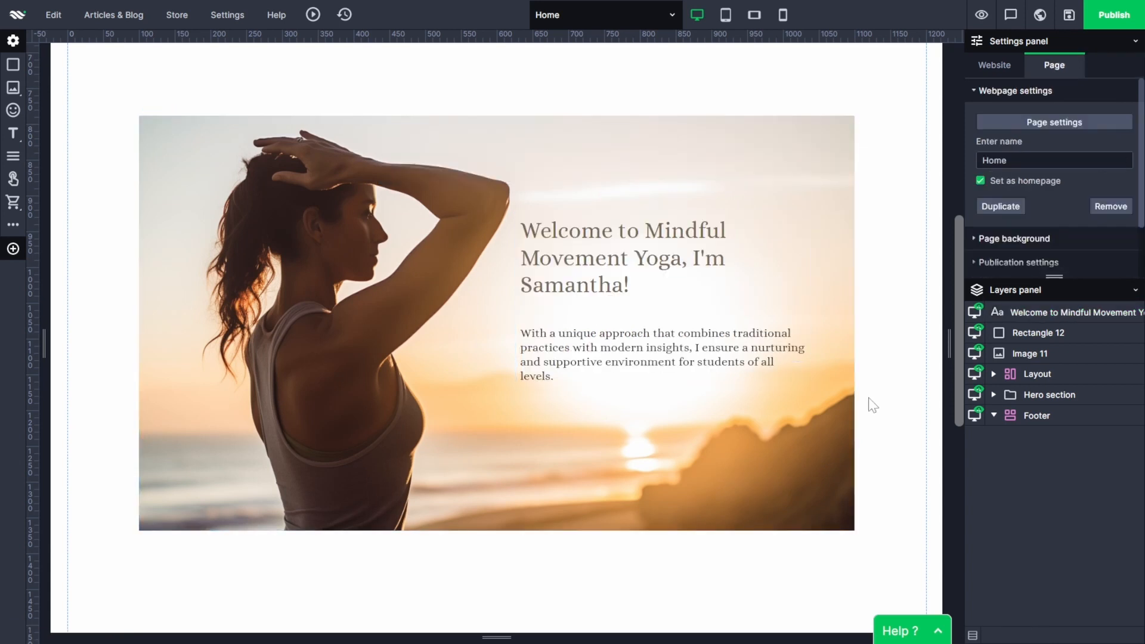
Set the font size of the paragraph below the welcome heading to 20.
left_click(570, 373)
left_click_drag(571, 375, 520, 334)
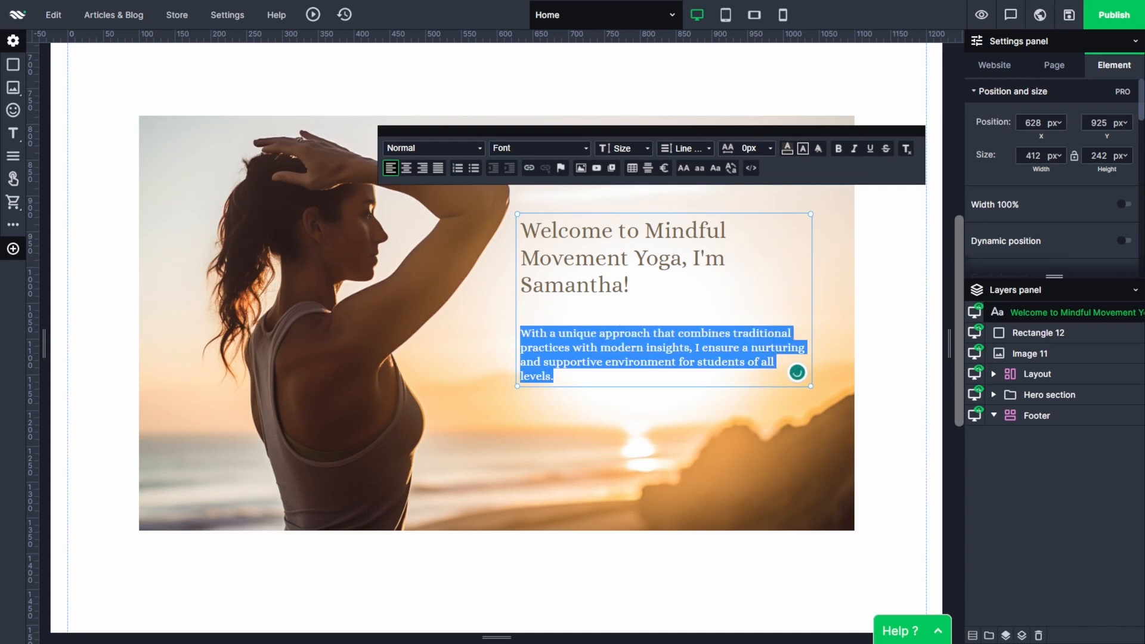
left_click(647, 148)
scroll(652, 230, "down", 3)
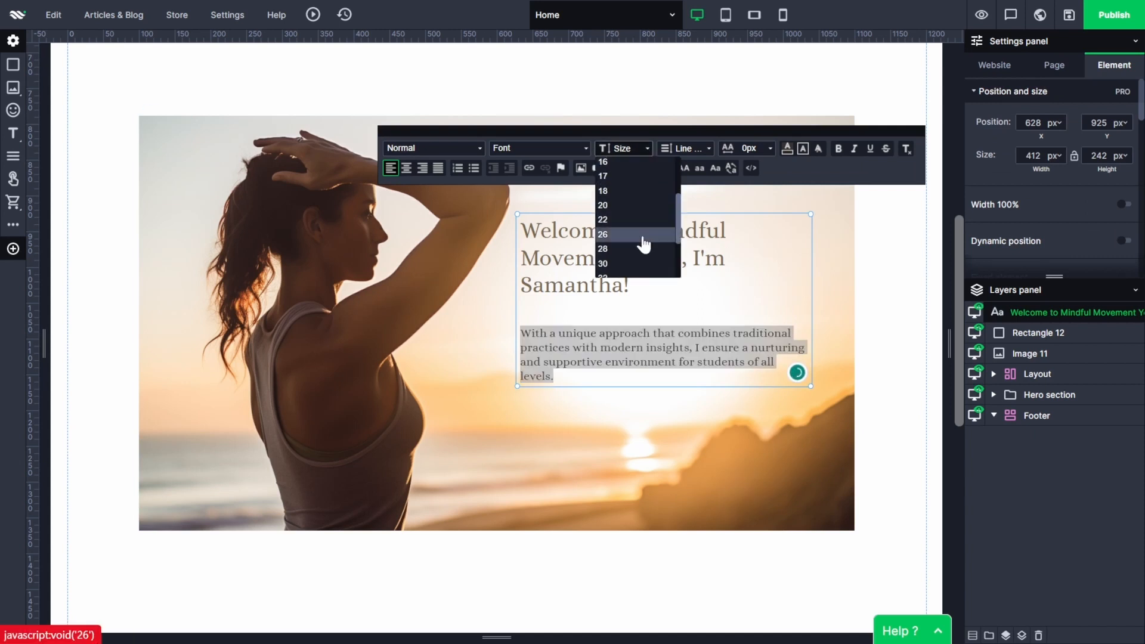
left_click(621, 206)
left_click(877, 320)
left_click(877, 320)
Narrow the welcome text element to about 398 px wide.
left_click(694, 305)
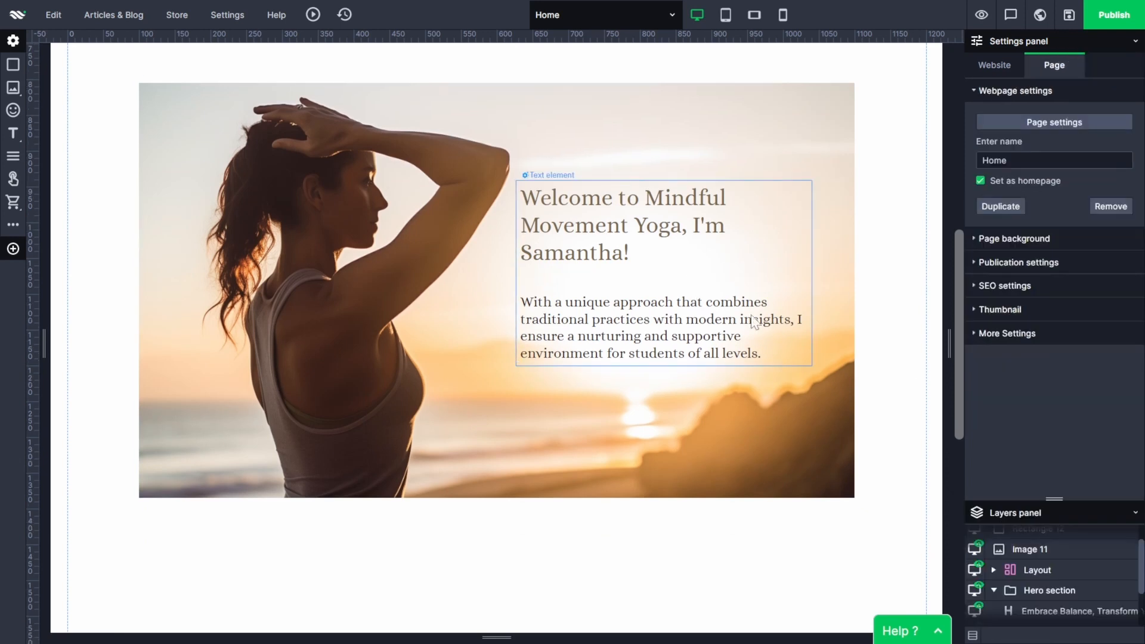
left_click(791, 287)
left_click_drag(812, 274, 796, 273)
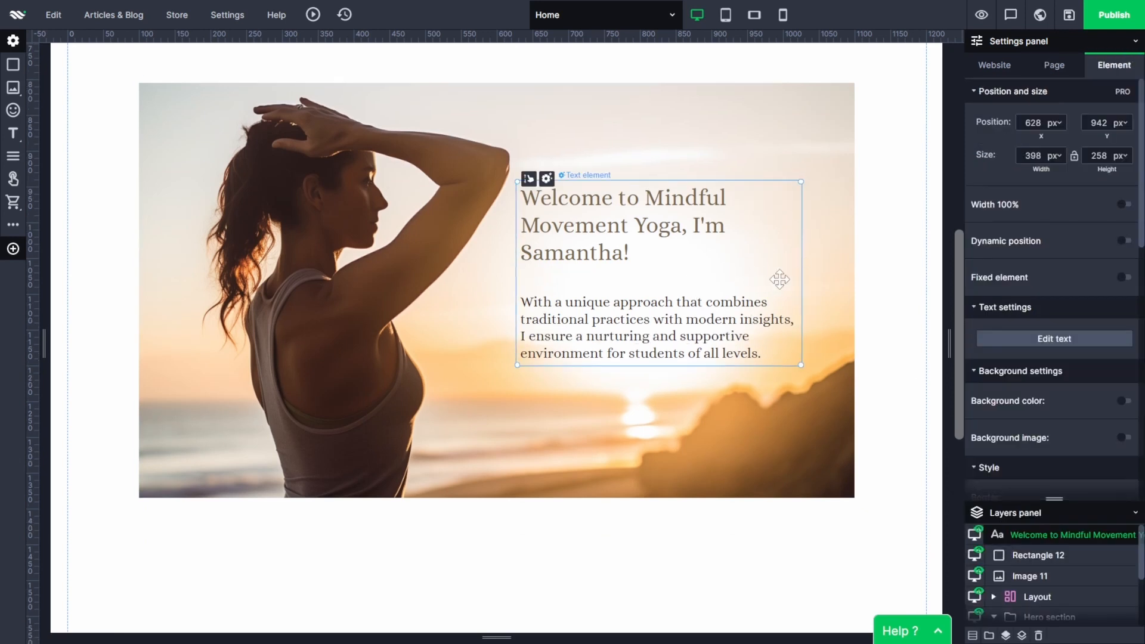
left_click(894, 325)
Add a 195 by 45 px button below the welcome paragraph, at about X 632, Y 1225 px.
mouse_move(17, 92)
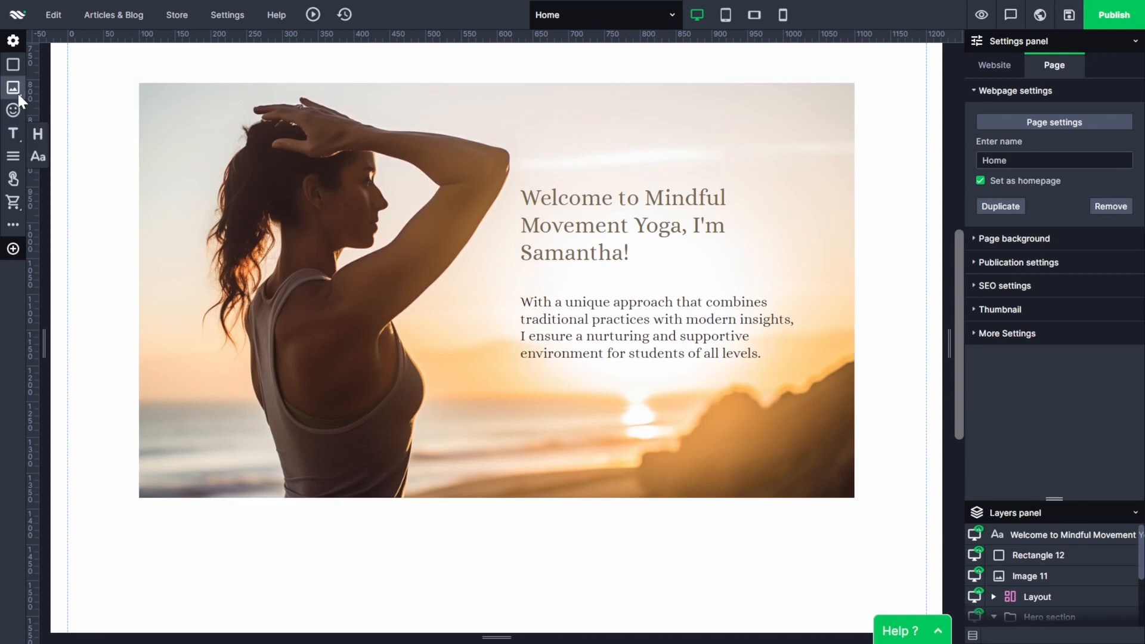
left_click(18, 179)
left_click_drag(539, 127, 631, 400)
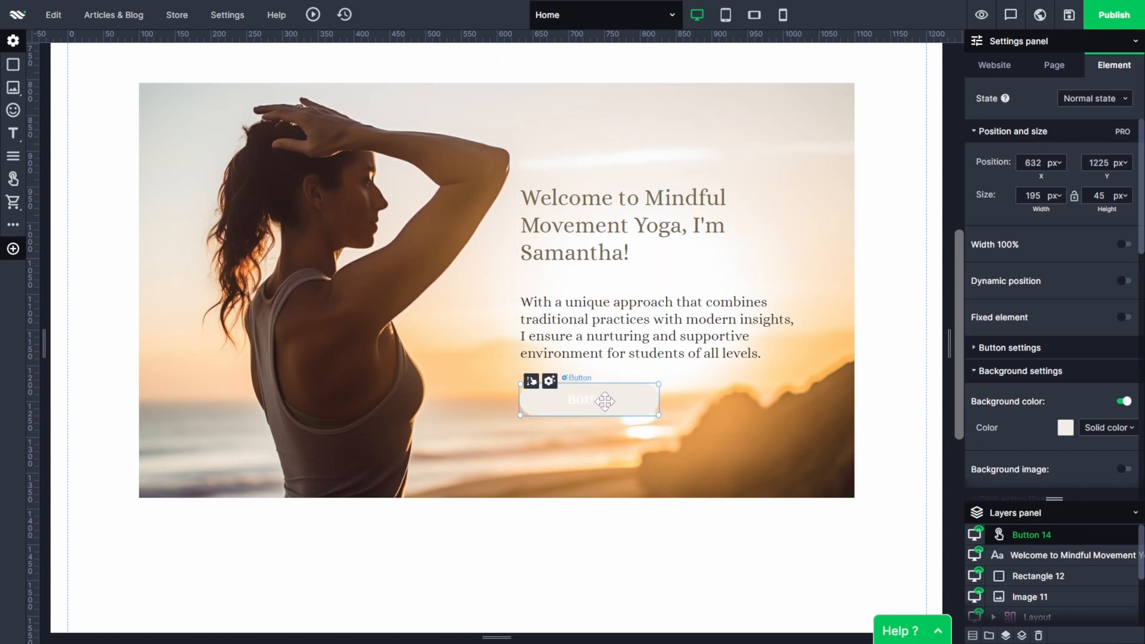
Set the button's normal background to the orange website color be631a with an opacity of 45.
left_click(1066, 428)
left_click(1019, 602)
left_click_drag(1041, 461, 1046, 516)
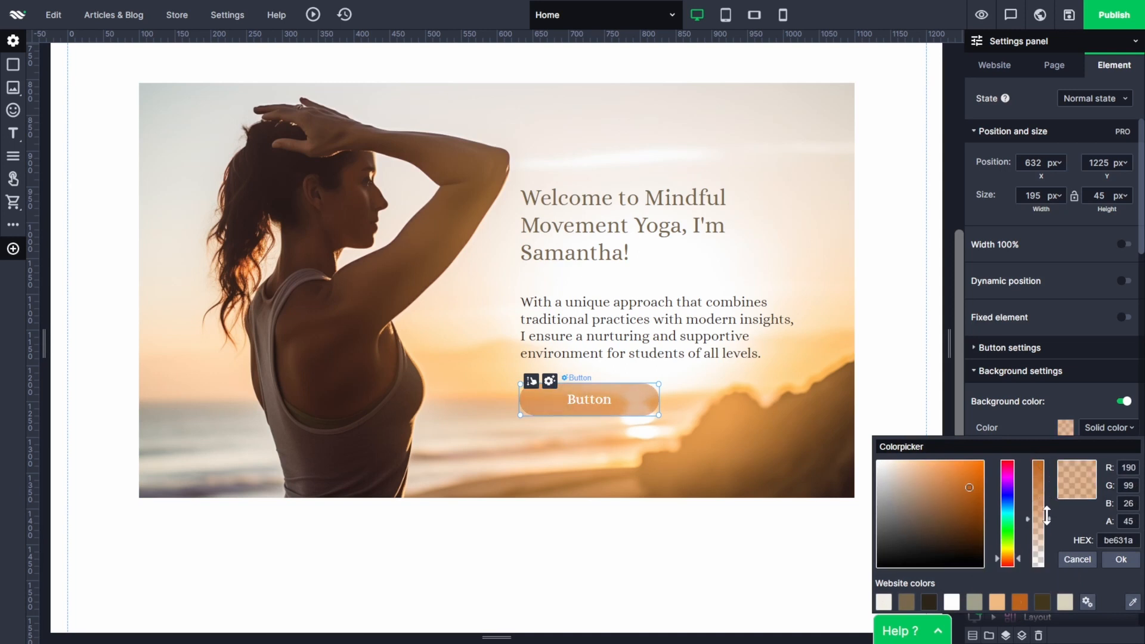
left_click(1120, 560)
Set the button's on-hover background to the solid orange website color be631a.
left_click(1095, 99)
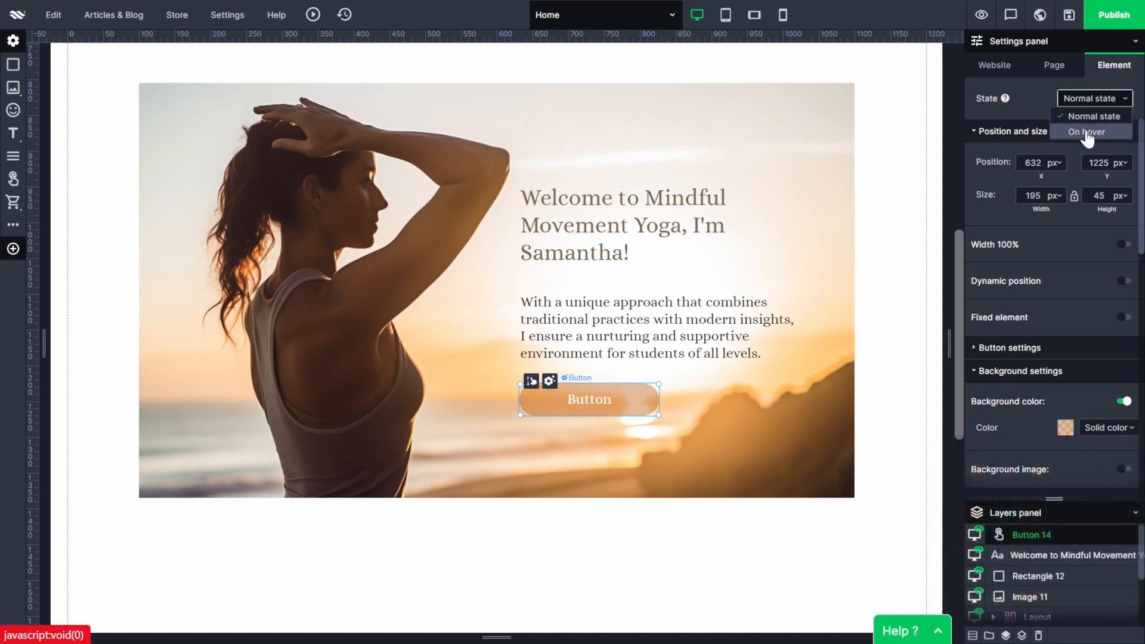
left_click(1092, 127)
left_click(1066, 427)
left_click(1020, 602)
left_click(1121, 559)
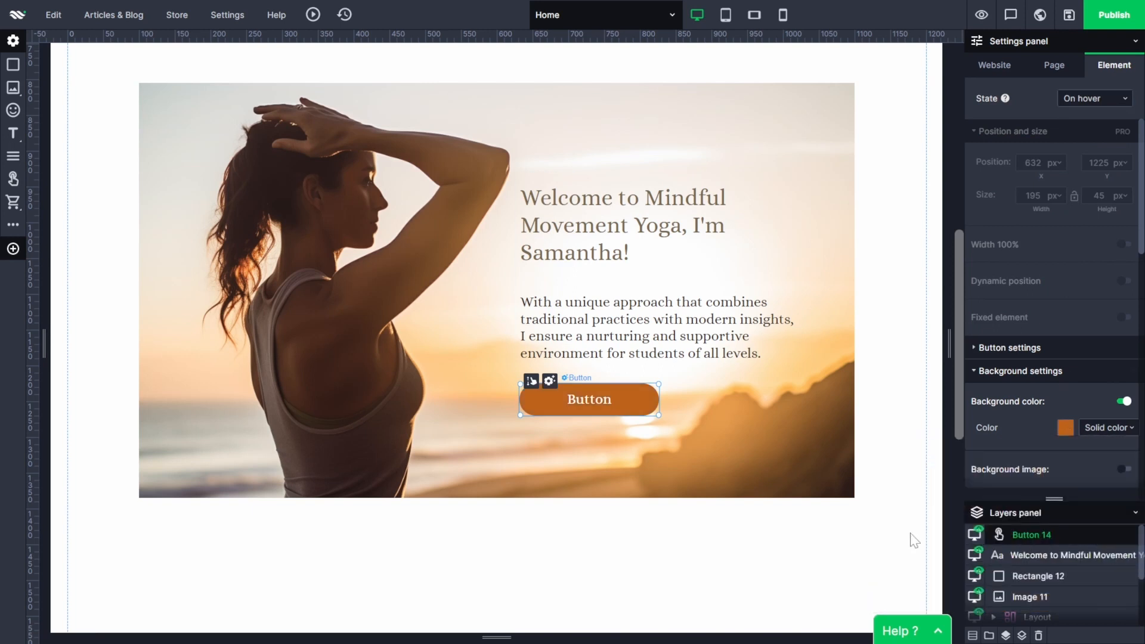
left_click(912, 539)
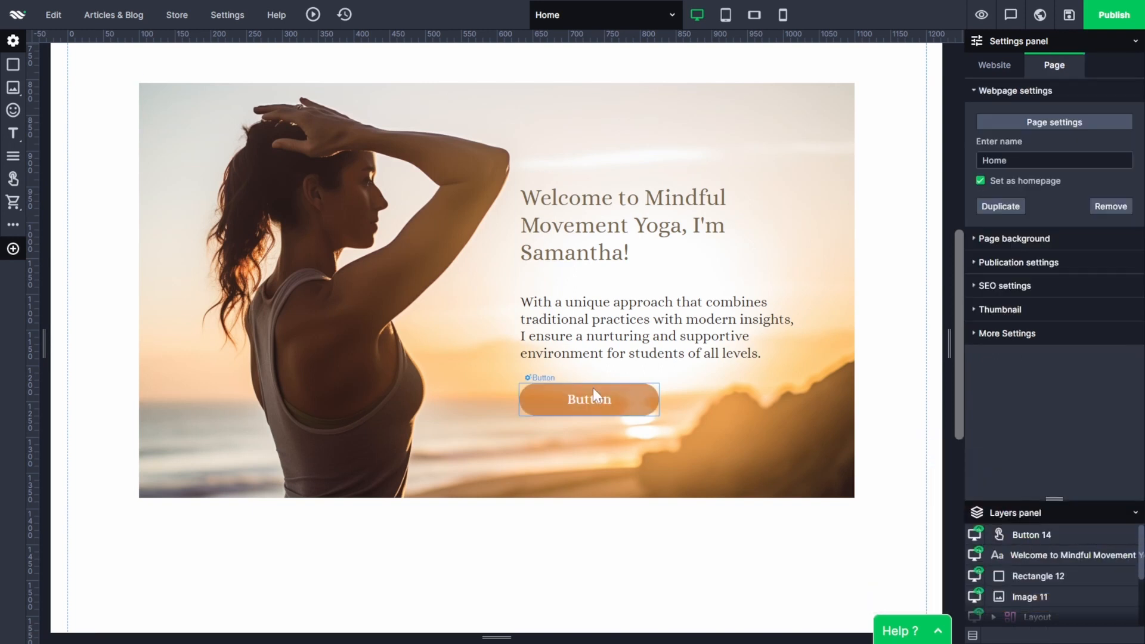
Raise the button's corner rounding radius to the maximum.
left_click(626, 405)
scroll(1021, 421, "down", 5)
left_click(1089, 334)
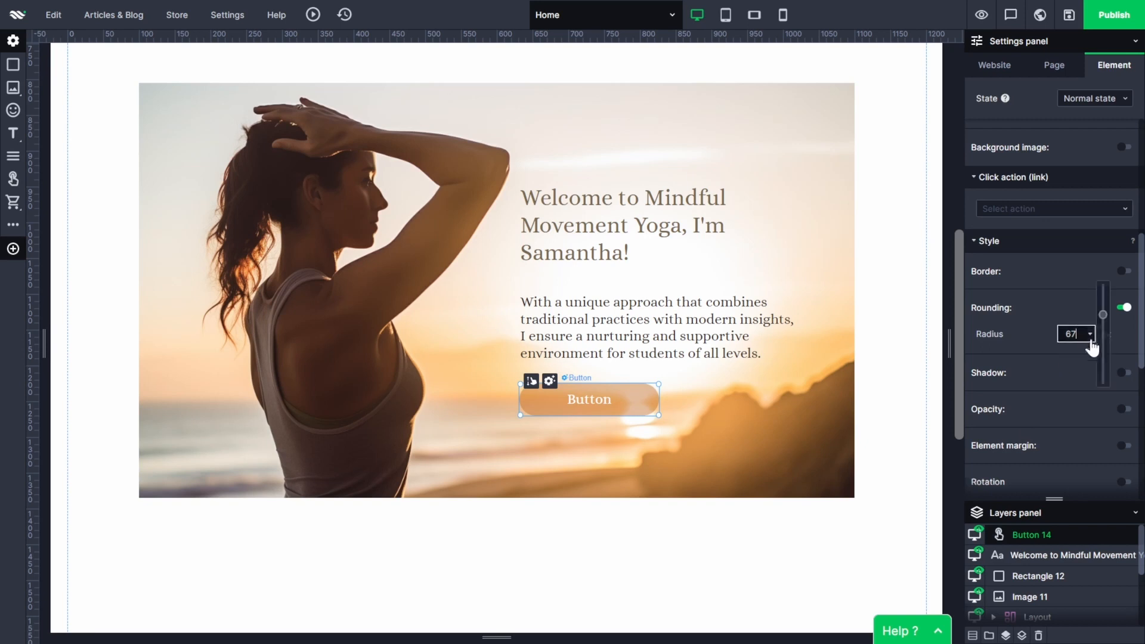
left_click_drag(1104, 317, 1092, 252)
scroll(1016, 370, "up", 3)
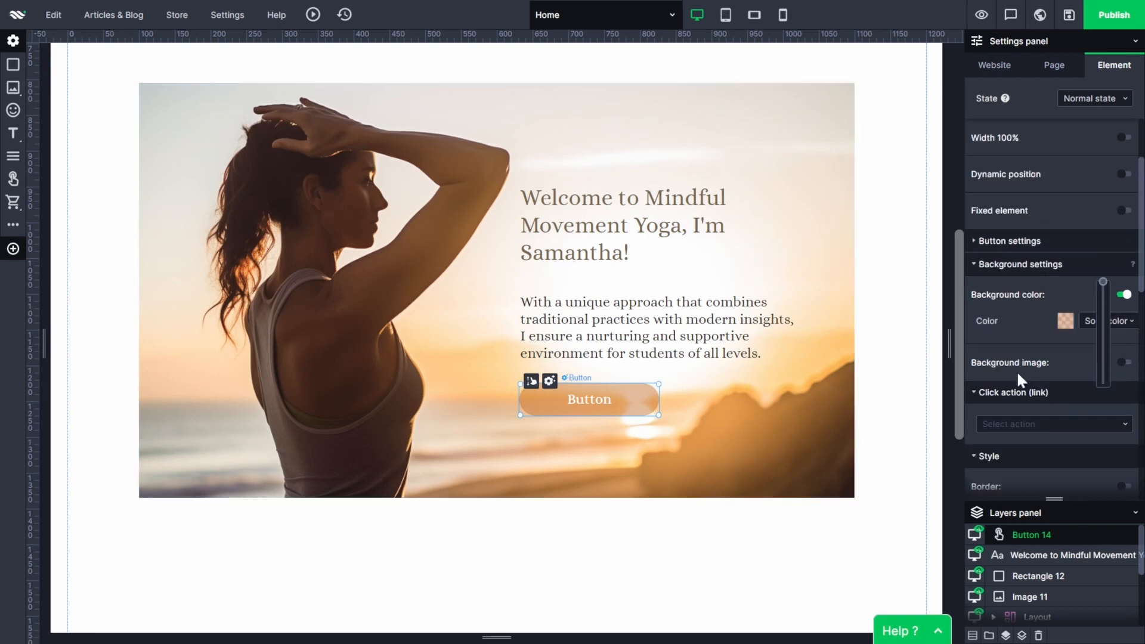
Replace the button's label with "More about me".
double_click(582, 401)
type("More abi")
key("BackSpace")
type("out me")
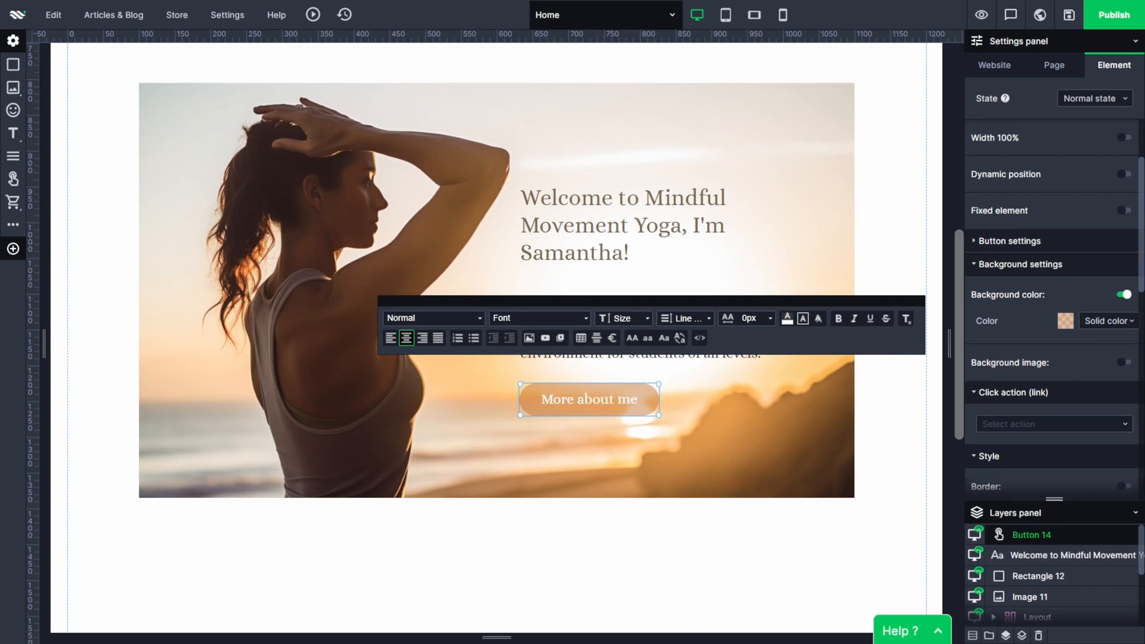
Format the whole button label in the Oooh Baby Regular font at size 22.
key("ctrl+a")
left_click(574, 321)
left_click(525, 349)
left_click(648, 319)
scroll(639, 396, "down", 2)
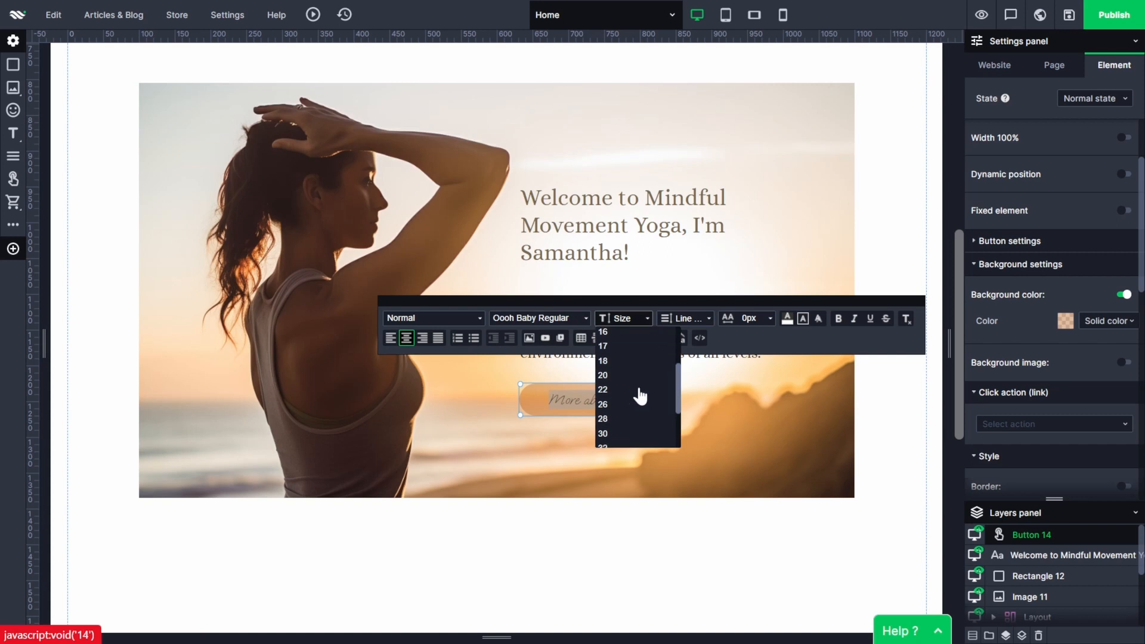
left_click(632, 401)
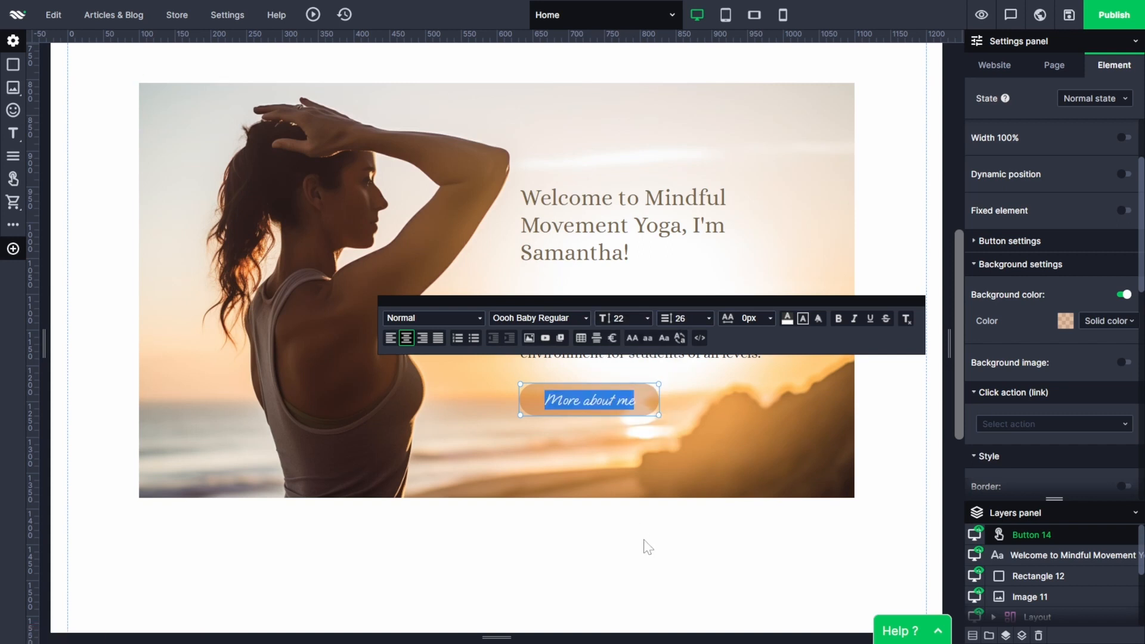
Enlarge the "More about me" label beyond size 22 and reselect the button.
left_click(647, 318)
scroll(638, 415, "up", 2)
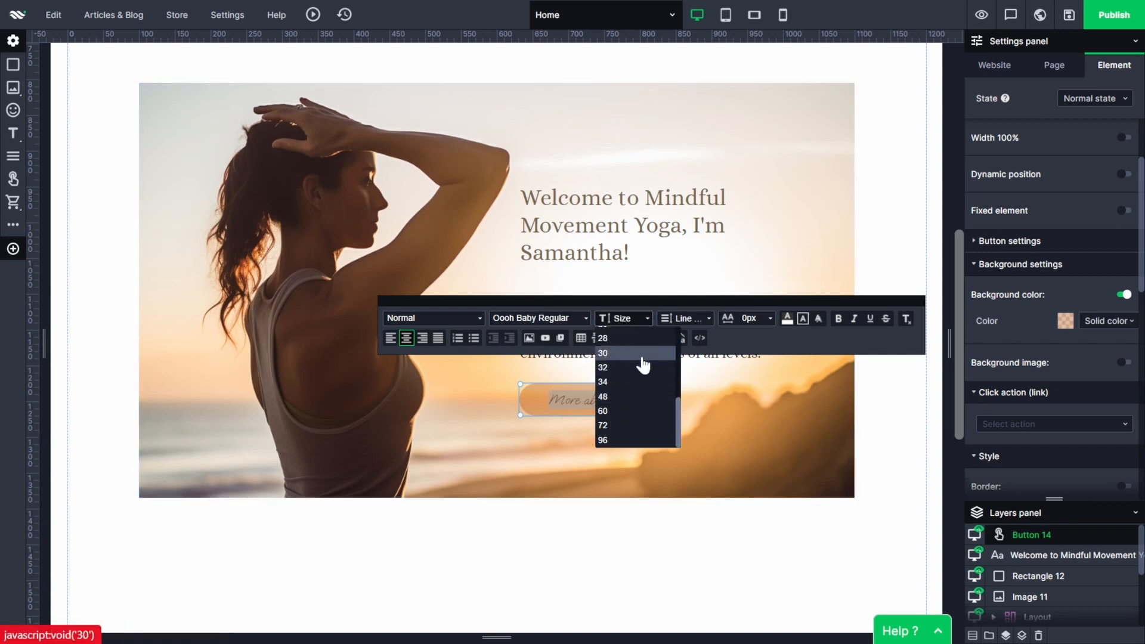
left_click(628, 417)
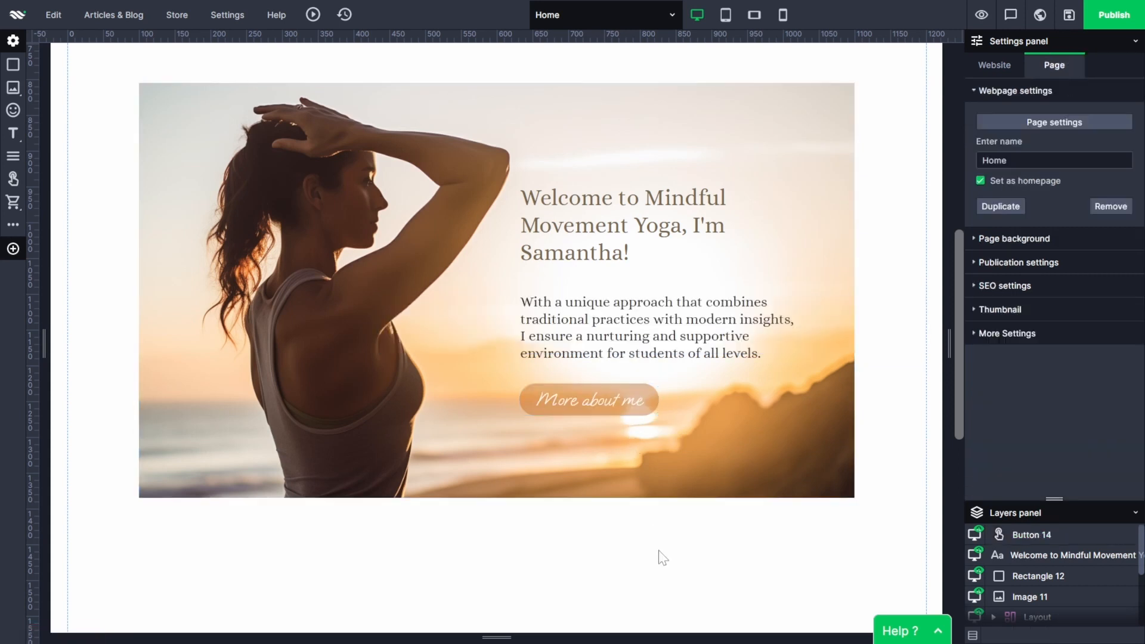
left_click(617, 404)
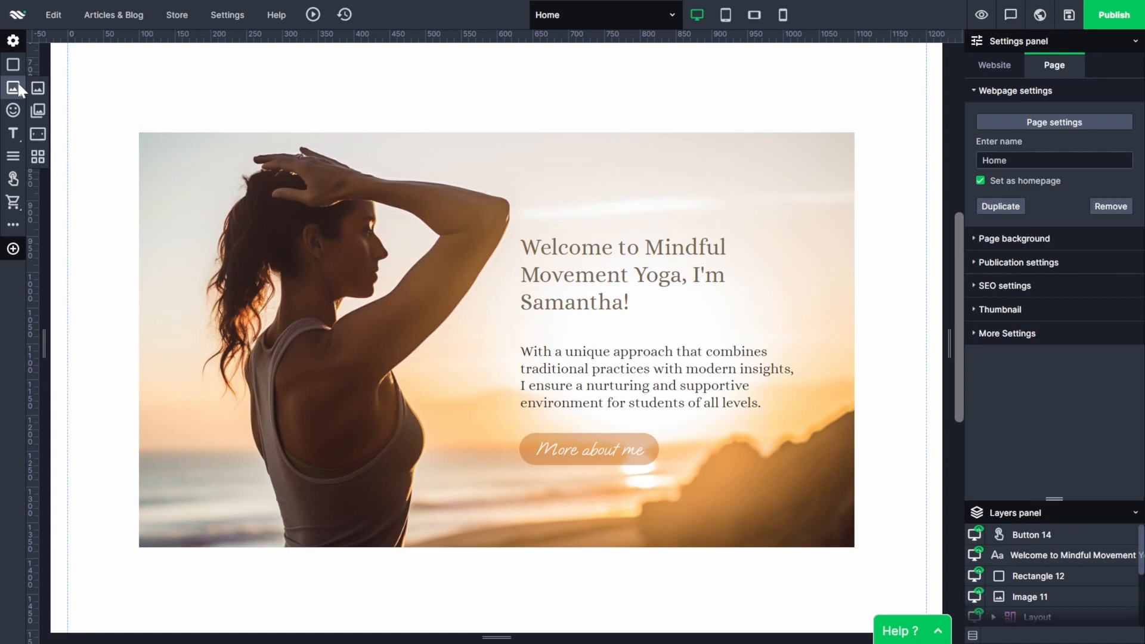
Insert the decoration.png image from the site's own files onto the page.
left_click(14, 87)
left_click(380, 274)
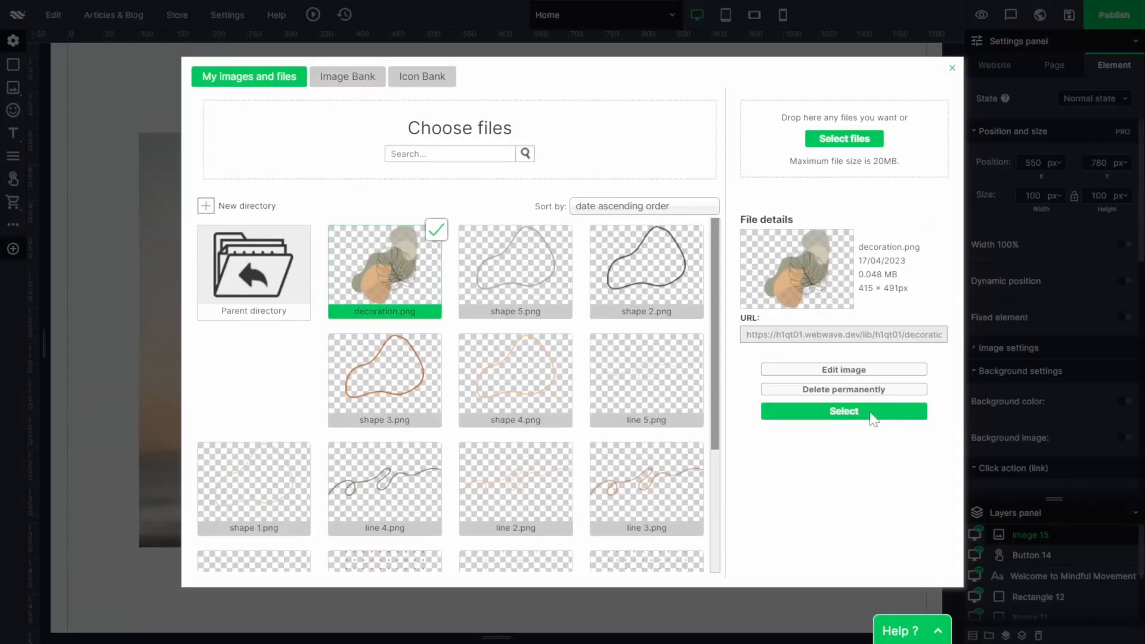
left_click(870, 409)
mouse_move(68, 304)
left_mouse_down()
mouse_move(113, 302)
mouse_move(68, 310)
left_mouse_up()
Rotate the decoration image to 170 degrees, then enlarge and place it over the upper-left corner of the woman's photo.
scroll(1102, 368, "down", 5)
left_click(1124, 422)
left_click(1090, 450)
left_click_drag(1102, 455, 1101, 454)
left_click_drag(422, 471, 327, 363)
left_click_drag(177, 248, 159, 202)
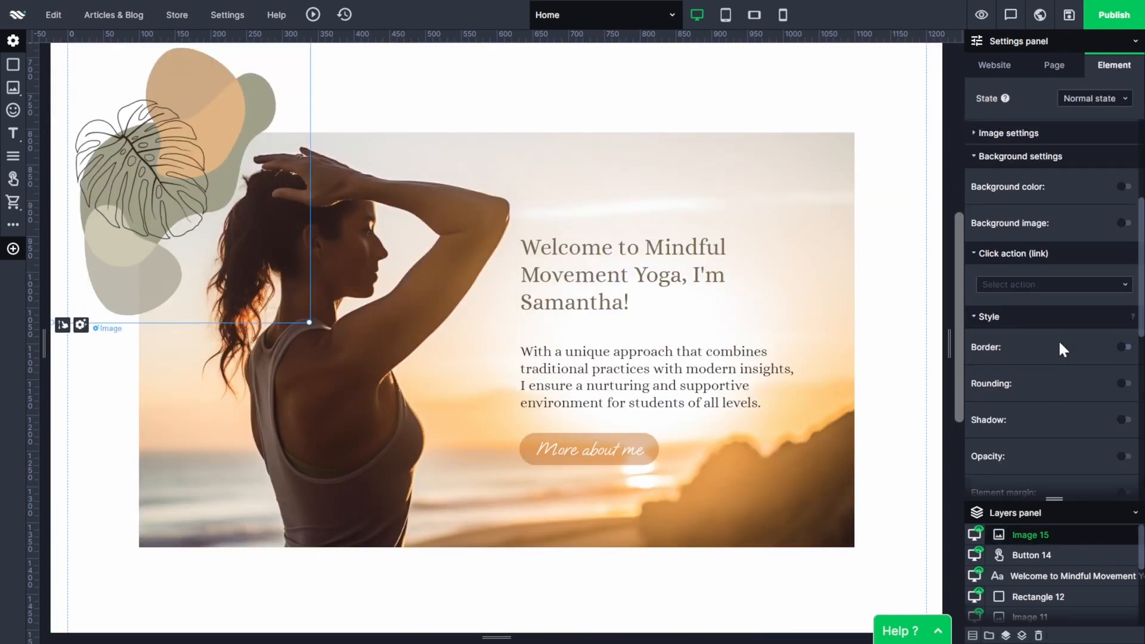
Give the decoration image an on-show Reveal animation from the right lasting 2.3 seconds.
scroll(1058, 339, "down", 4)
scroll(1102, 275, "down", 2)
left_click(1121, 365)
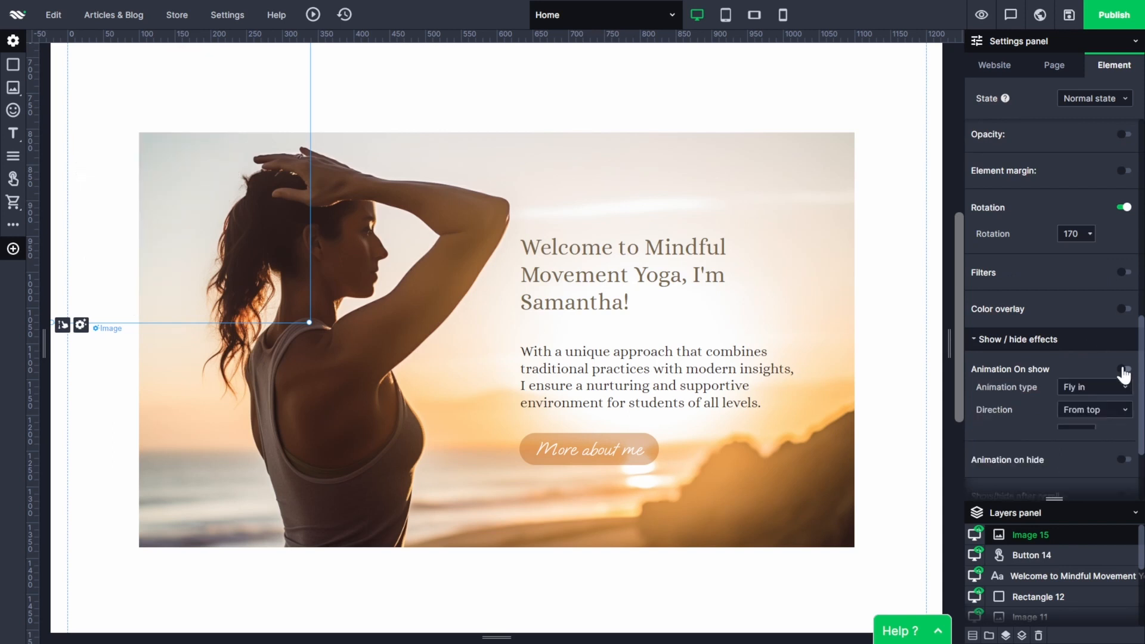
scroll(1119, 371, "down", 2)
left_click(1097, 291)
left_click(1103, 372)
left_click(1095, 314)
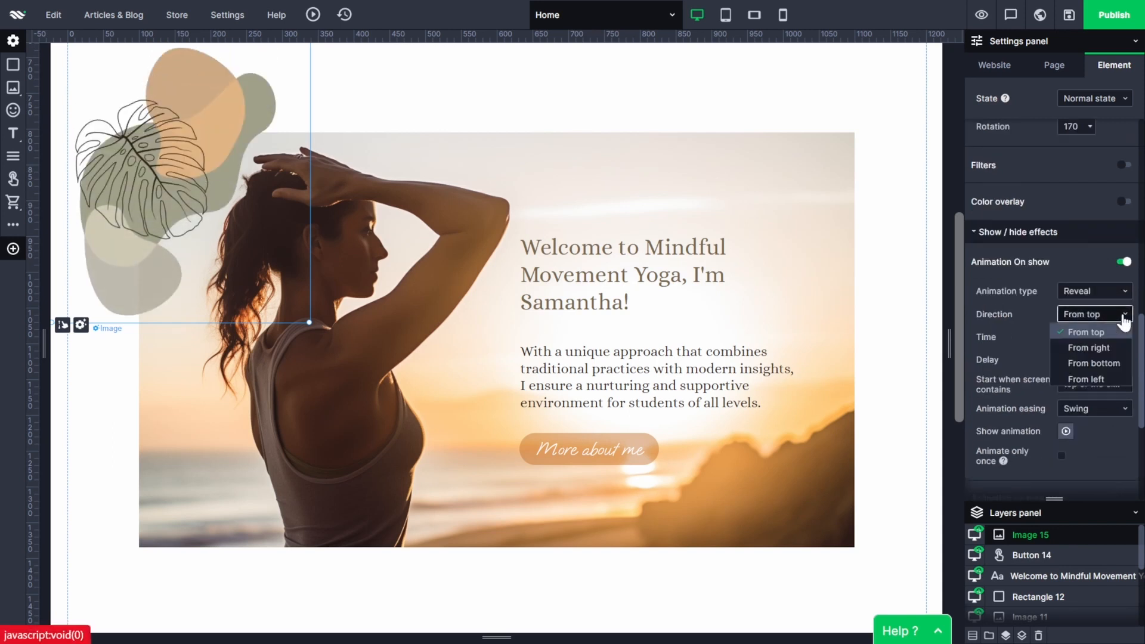
left_click(1111, 347)
left_click(1090, 338)
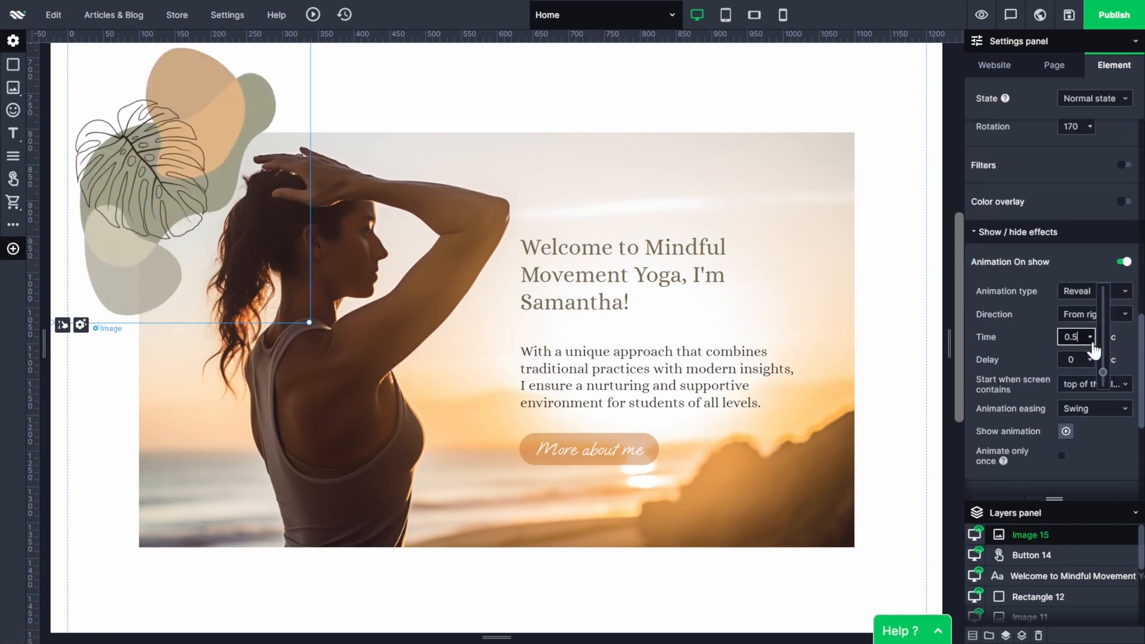
left_click_drag(1104, 373, 1103, 328)
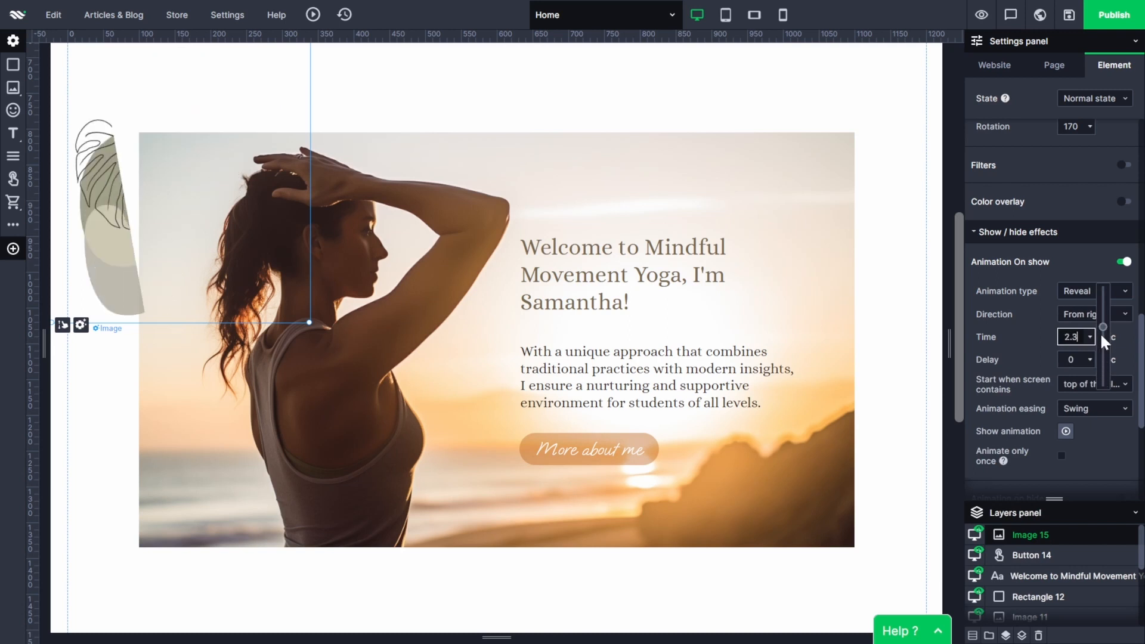
Make the decoration's animation start when the screen contains the element's bottom, with ease-in-out easing.
left_click(1121, 384)
left_click(1097, 436)
left_click(1094, 408)
left_click(1126, 474)
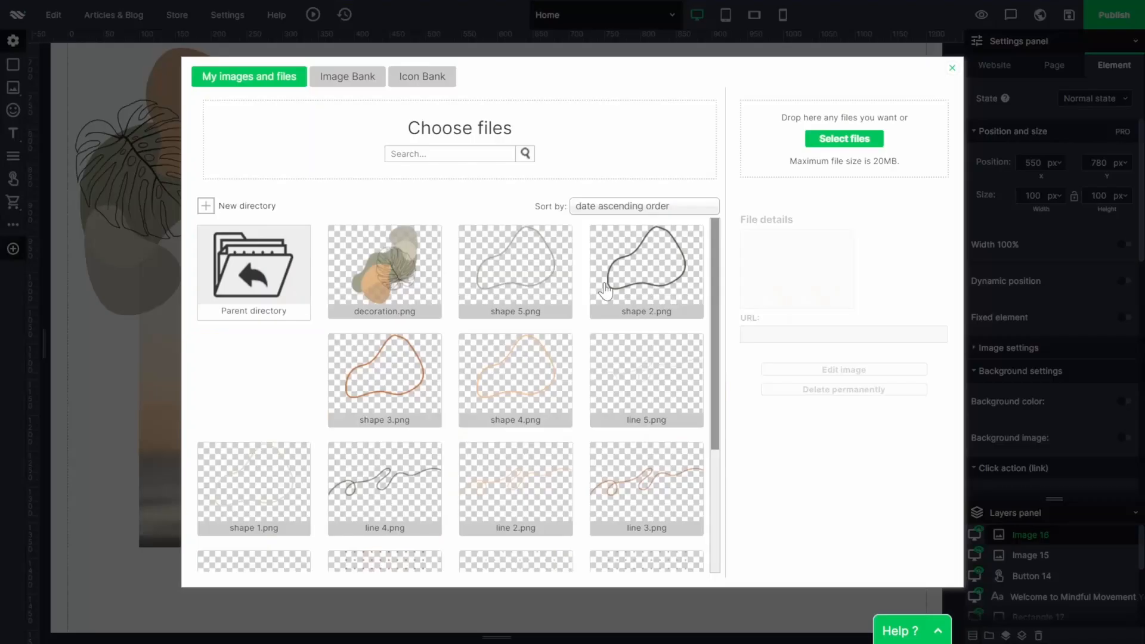
Insert the dots 5.png image from the site's own files as a second decoration.
scroll(604, 291, "down", 3)
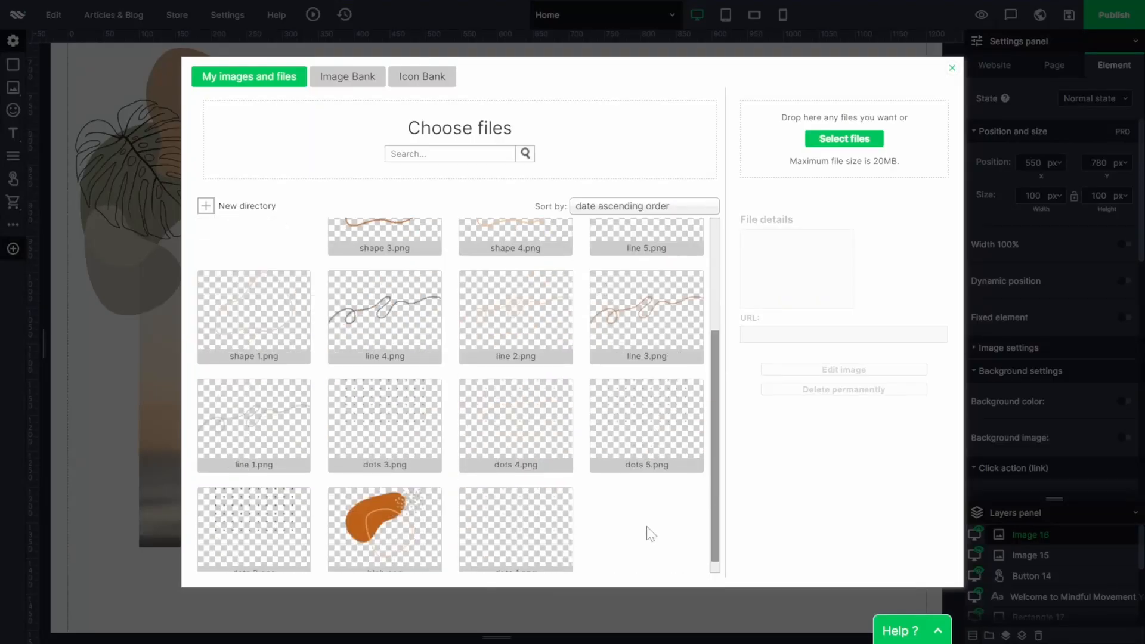
left_click(651, 443)
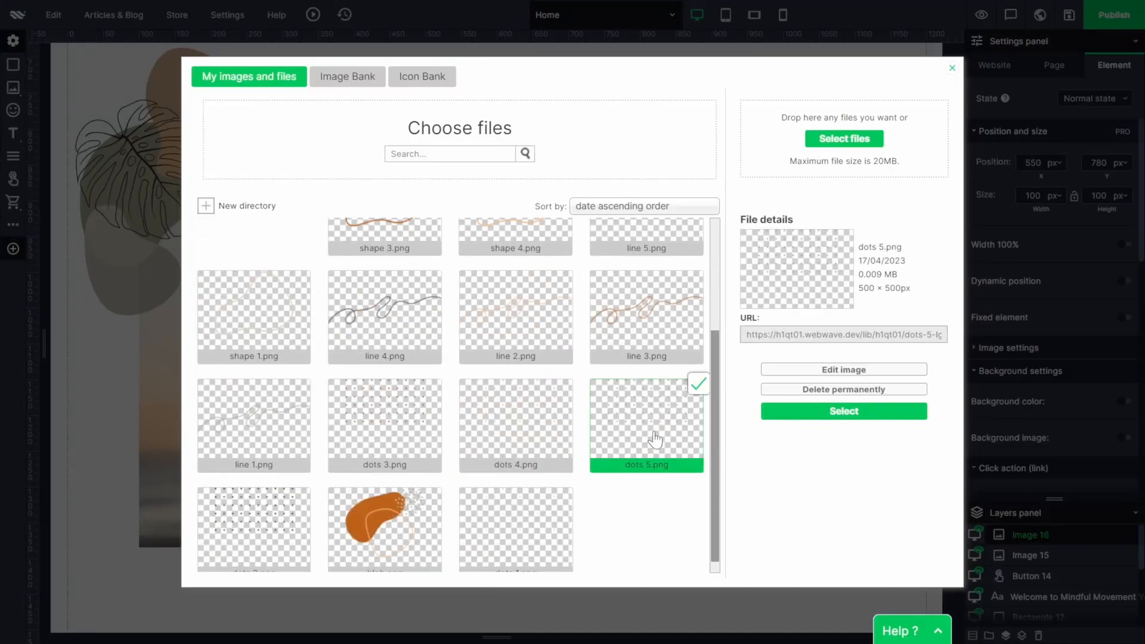
left_click(843, 411)
Enlarge the dot pattern and position it over the lower-right corner of the woman's photo, extending past its edges.
scroll(775, 487, "down", 3)
left_click_drag(646, 491, 705, 430)
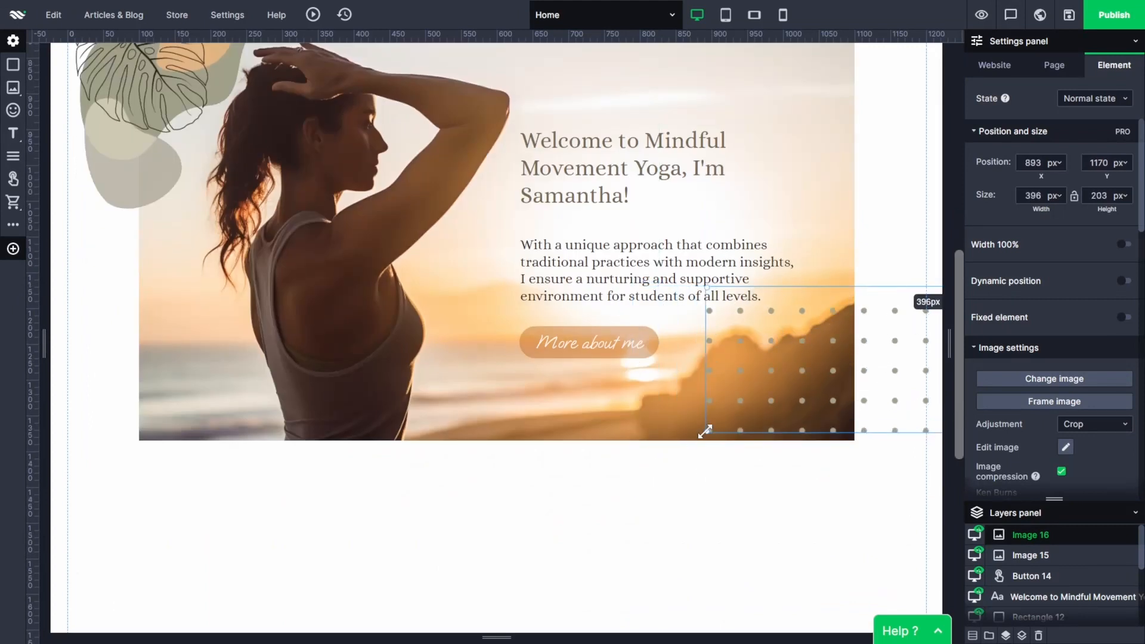
left_click_drag(883, 382, 865, 494)
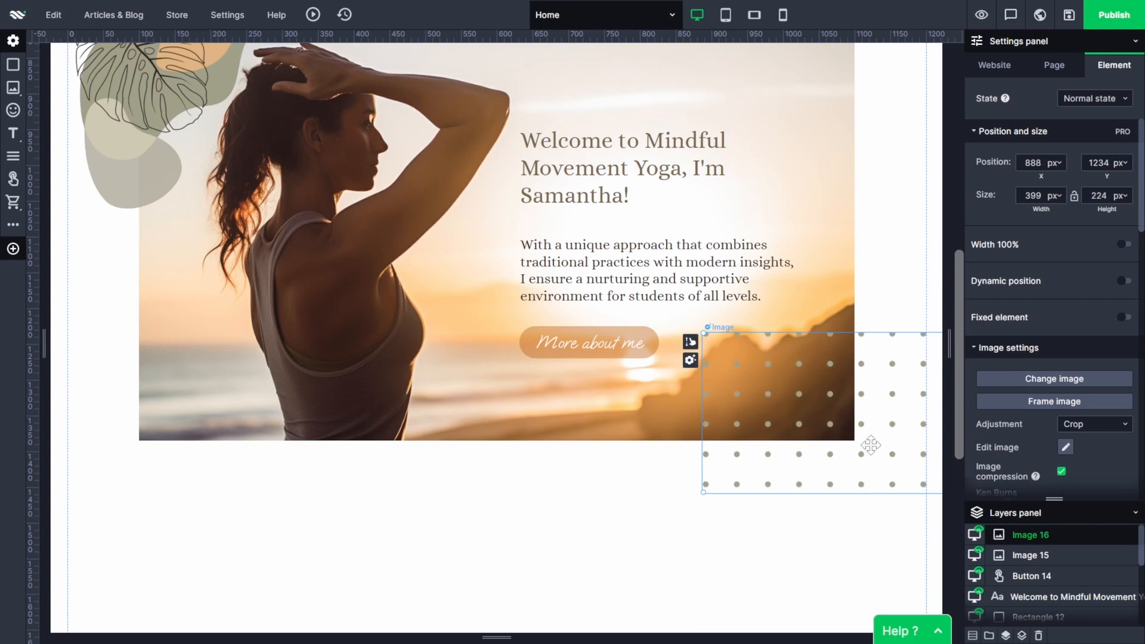
left_click_drag(872, 445, 870, 455)
mouse_move(885, 342)
left_mouse_down()
mouse_move(884, 375)
mouse_move(885, 331)
mouse_move(885, 342)
left_mouse_up()
left_click_drag(703, 342, 724, 326)
left_click_drag(902, 389, 863, 389)
Give the dot pattern an on-show Reveal animation from the right lasting 2.3 seconds.
scroll(1057, 370, "down", 5)
scroll(1059, 369, "down", 10)
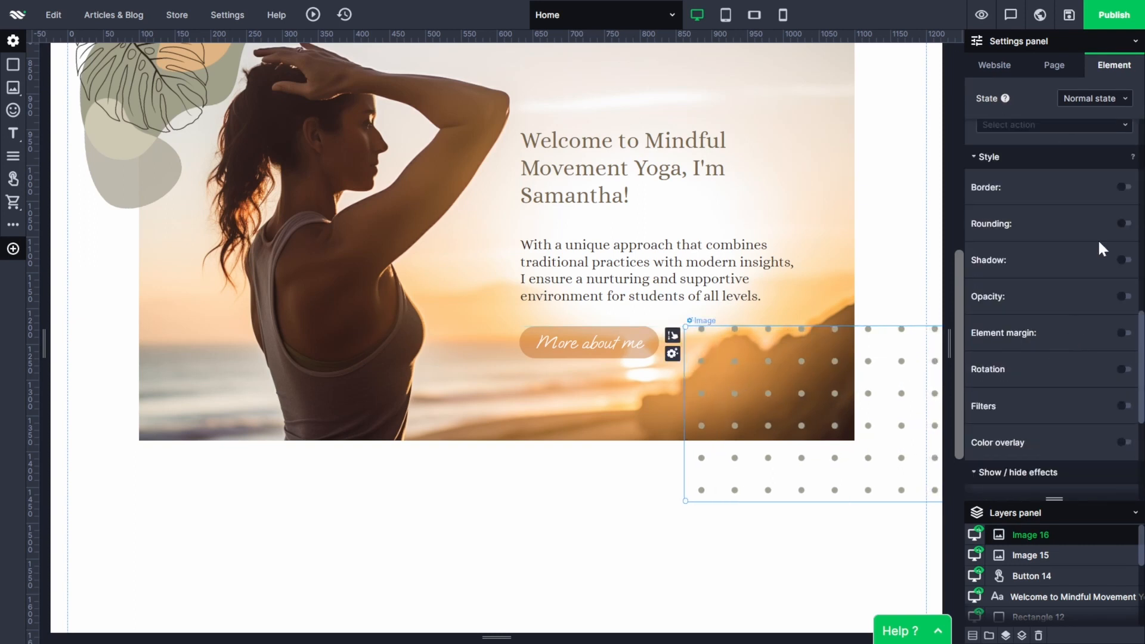
left_click(1124, 288)
left_click(1095, 317)
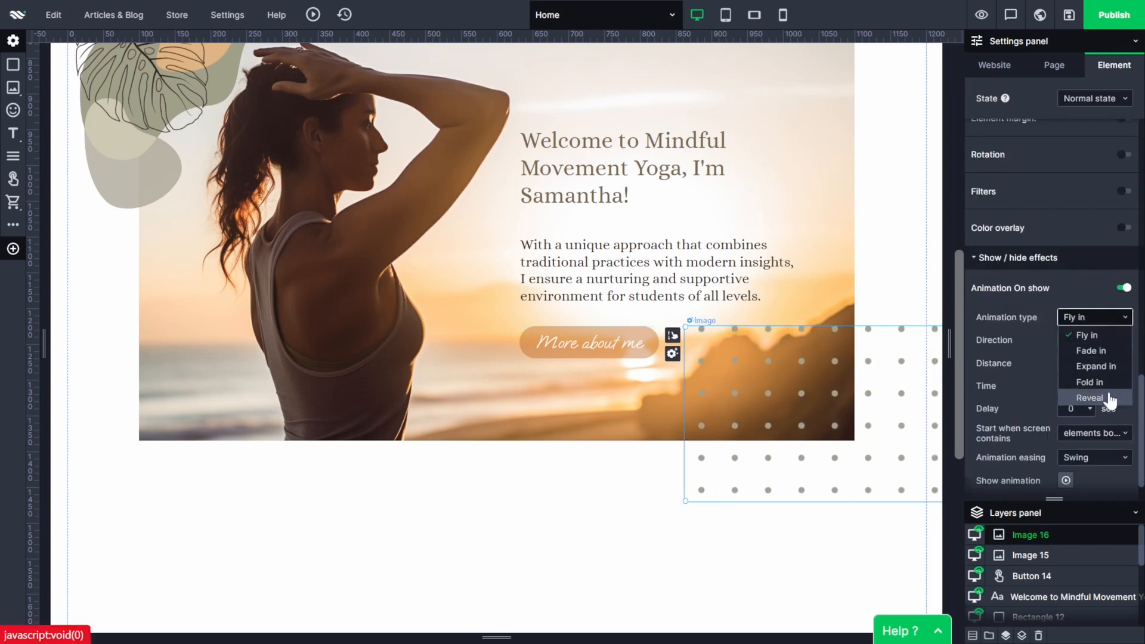
left_click(1108, 399)
left_click(1122, 340)
left_click(1121, 390)
left_click(1121, 340)
left_click(1115, 373)
left_click(1089, 363)
left_click_drag(1100, 390, 1112, 351)
Set the easing of the dot pattern's on-show animation to ease-in-out.
left_click(1121, 411)
left_click(1124, 413)
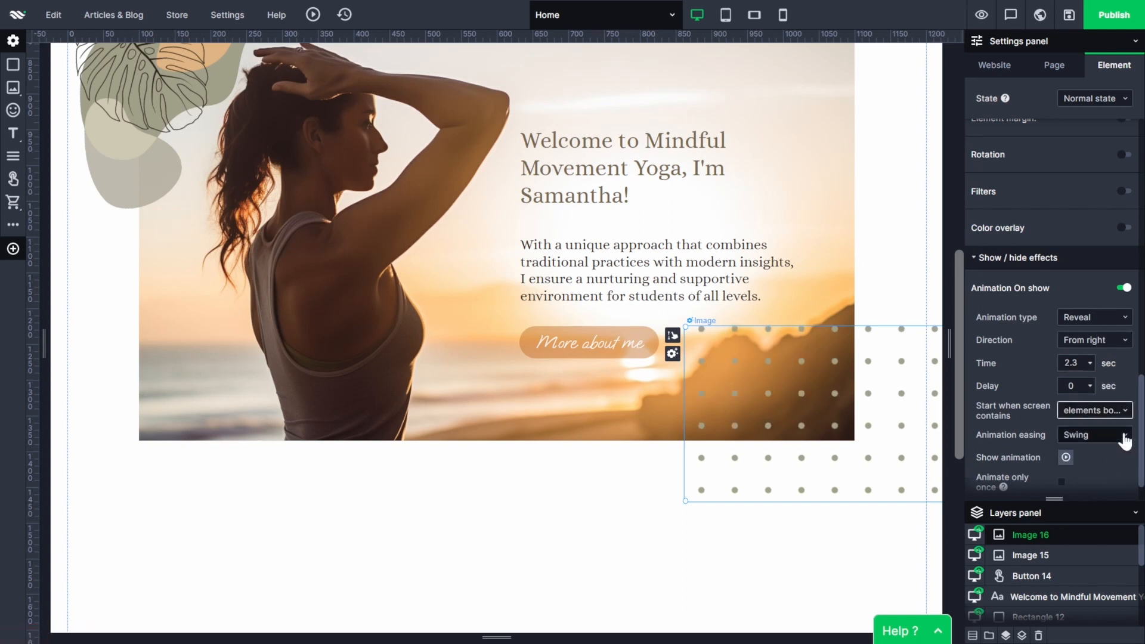
left_click(1124, 436)
scroll(1114, 475, "down", 1)
left_click(1115, 477)
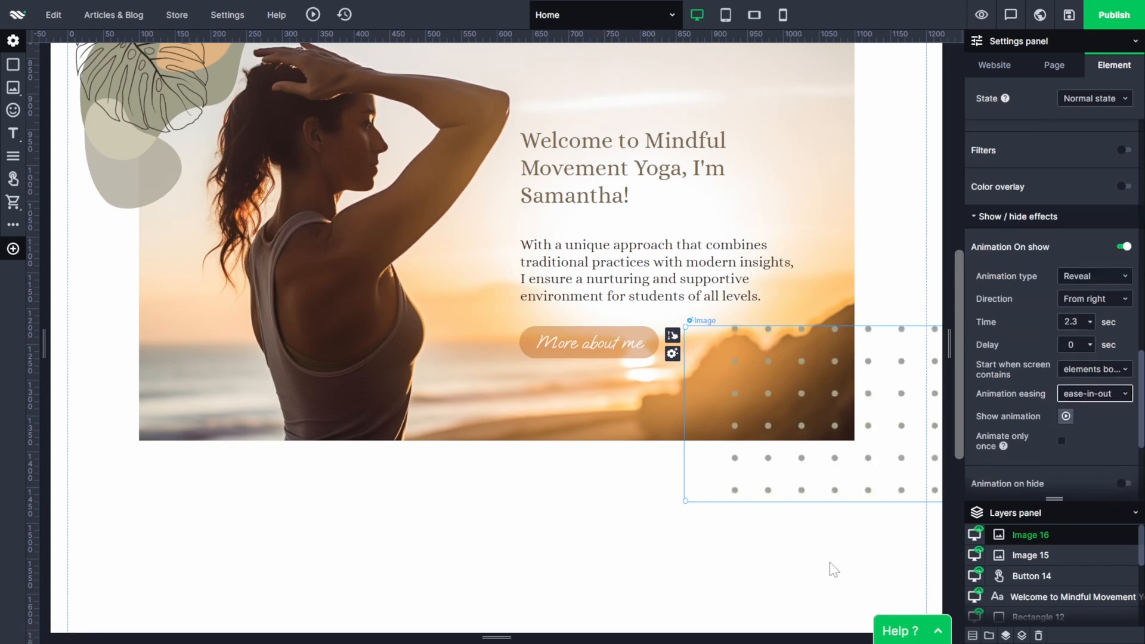
Preview the page to check the reveal animations of both decorations, and return to the site builder.
left_click(831, 570)
scroll(831, 570, "up", 2)
left_click(981, 15)
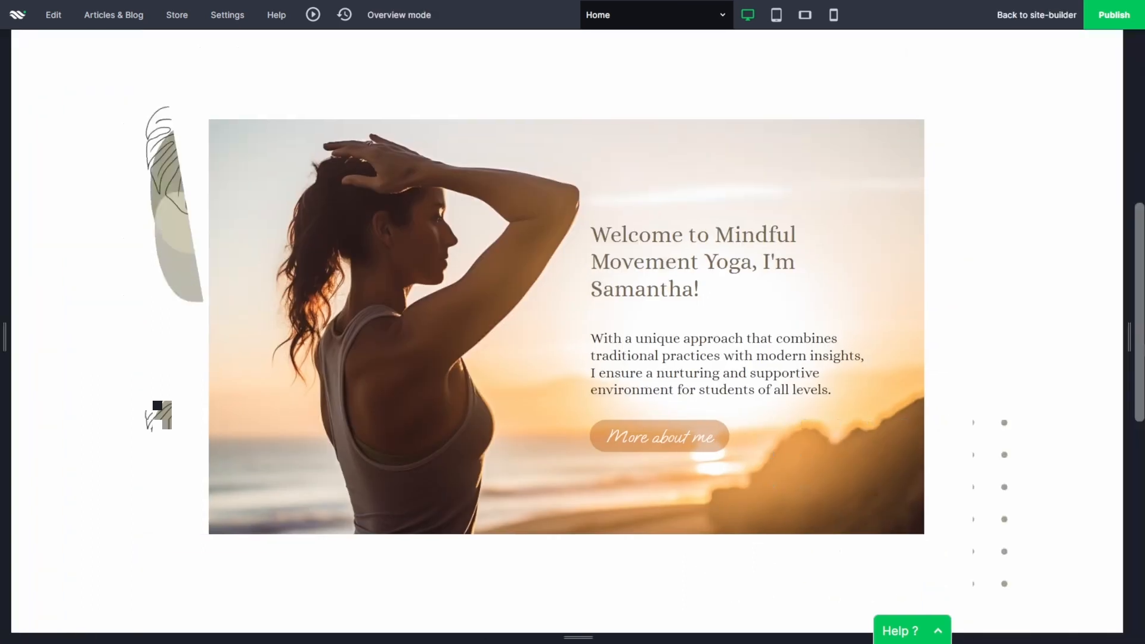
left_click(1031, 16)
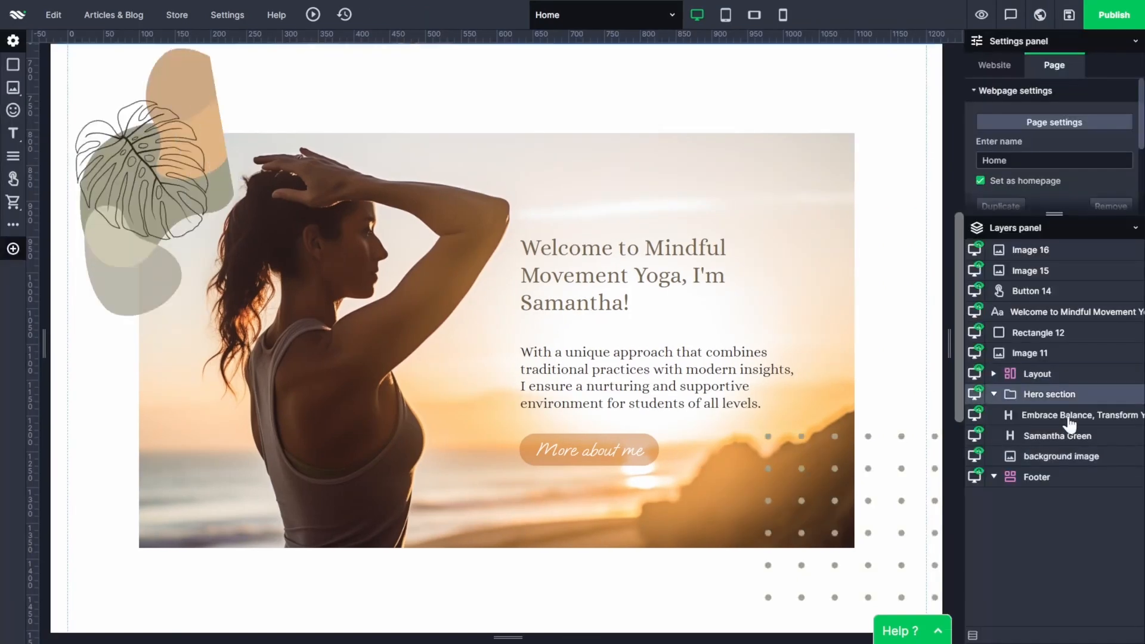